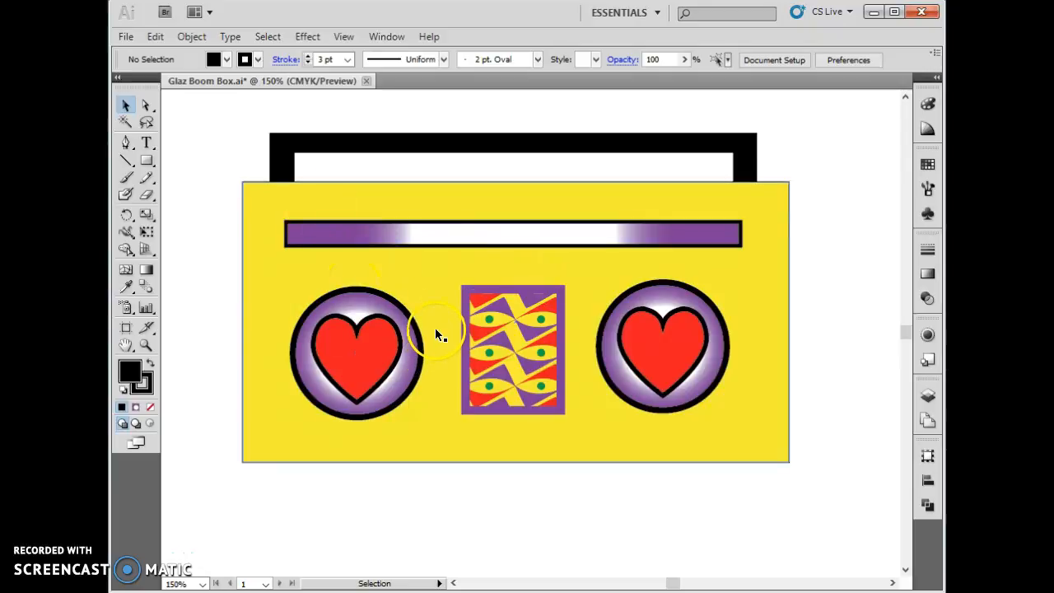
- Create a new portrait document with the Print profile and Letter size
{"action": "left_click", "coordinate": [124, 37]}
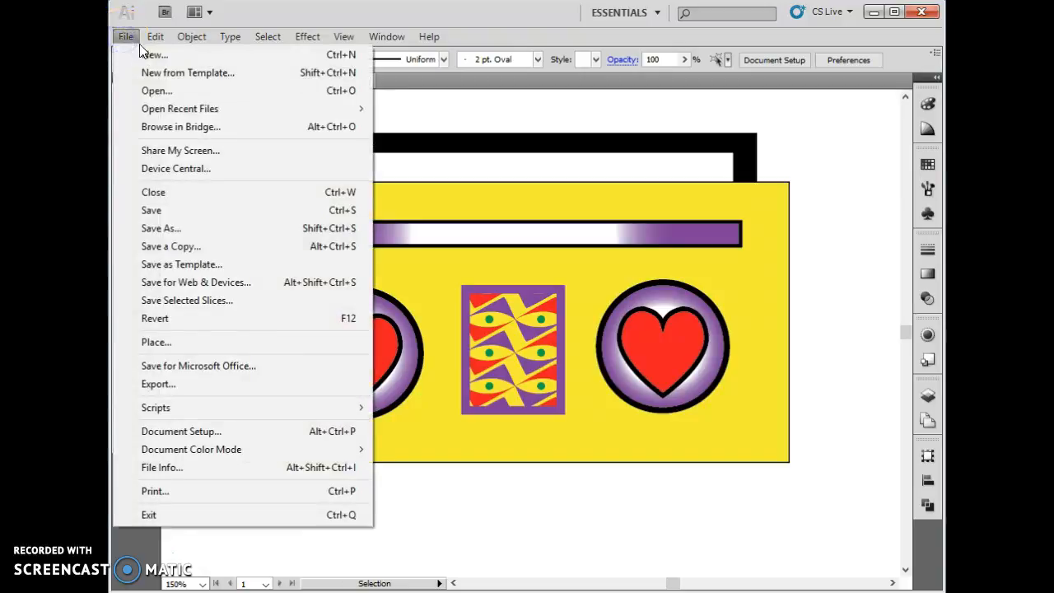
{"action": "left_click", "coordinate": [147, 53]}
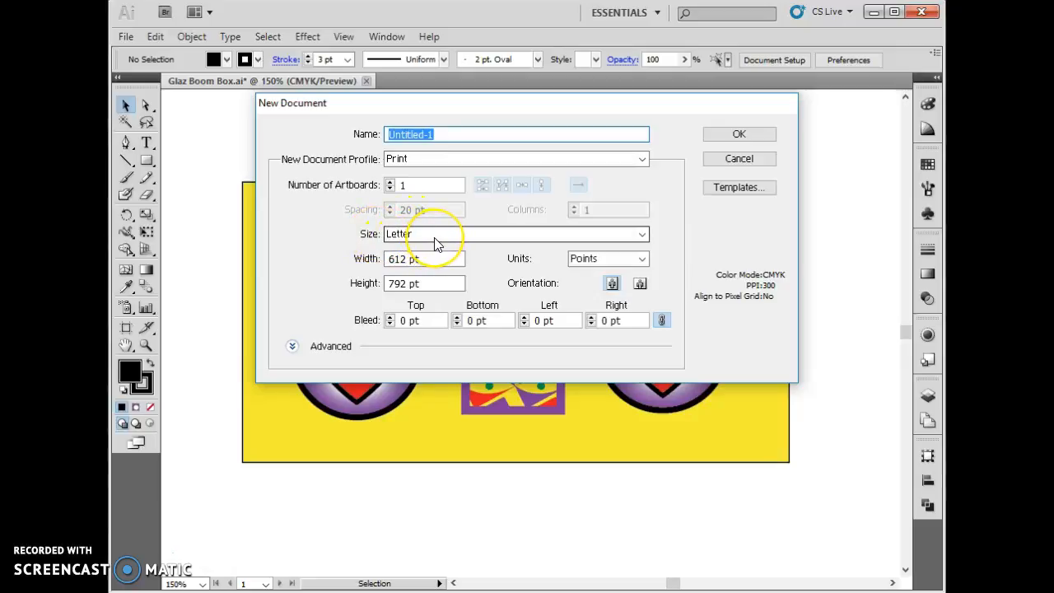
{"action": "left_click", "coordinate": [758, 133]}
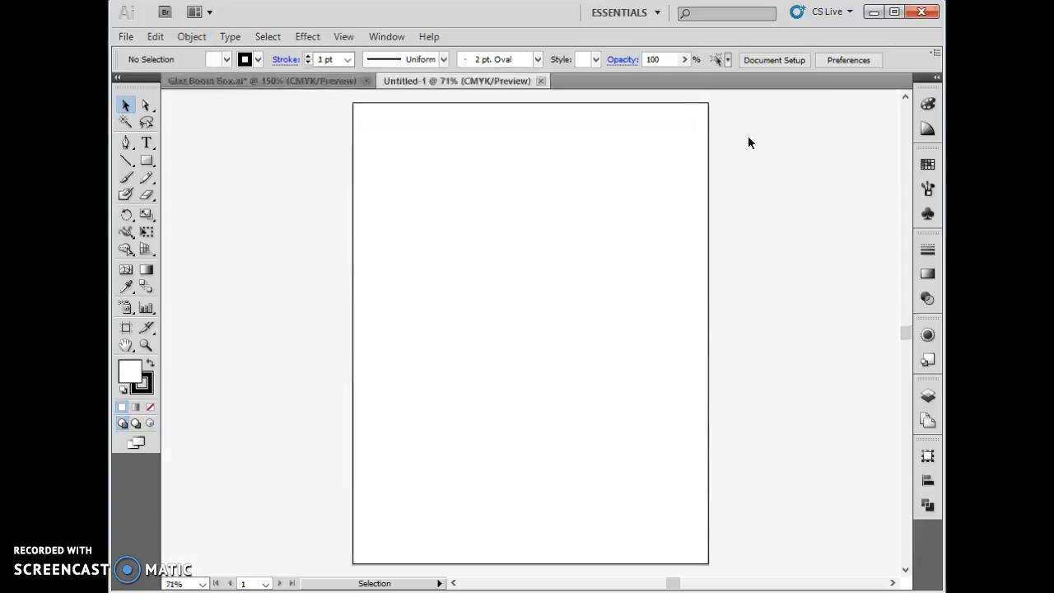
- Draw a wide rectangle as the boom box body across the middle of the page and nudge it to centre it
{"action": "left_click", "coordinate": [148, 162]}
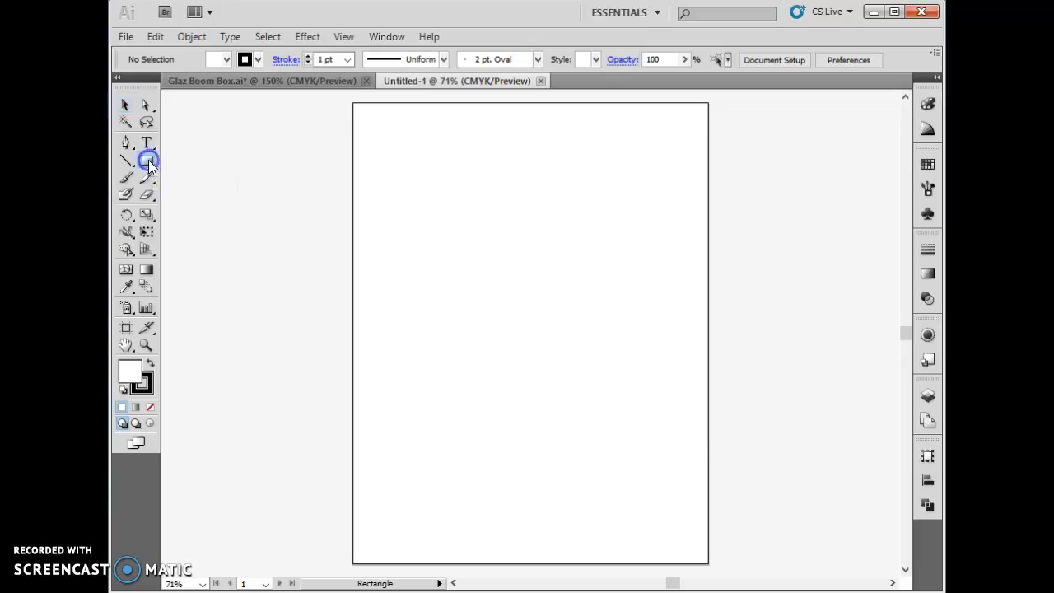
{"action": "left_click_drag", "start_coordinate": [384, 275], "coordinate": [674, 420]}
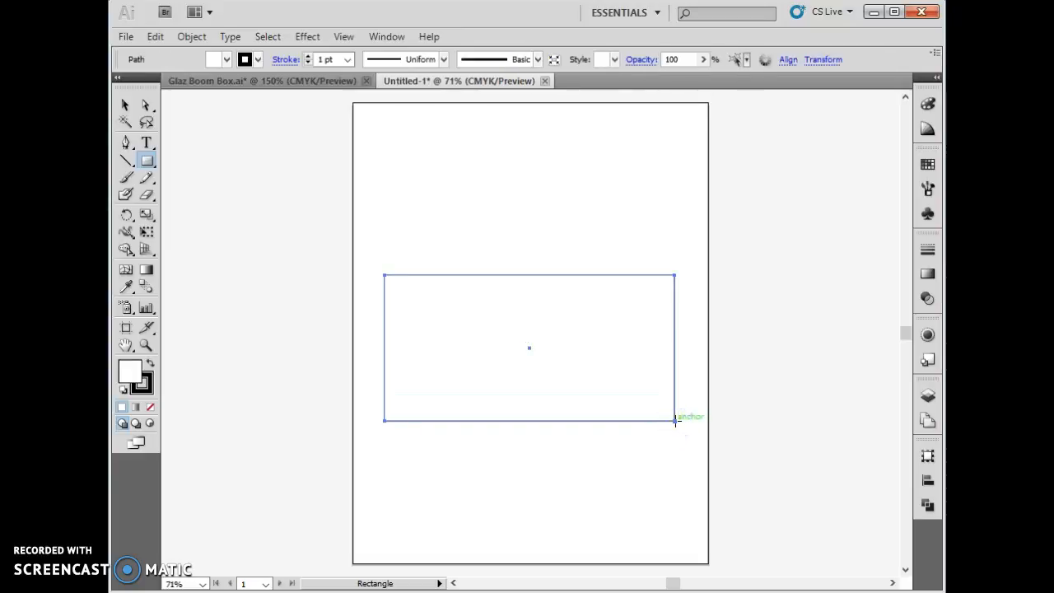
{"action": "key", "text": "v"}
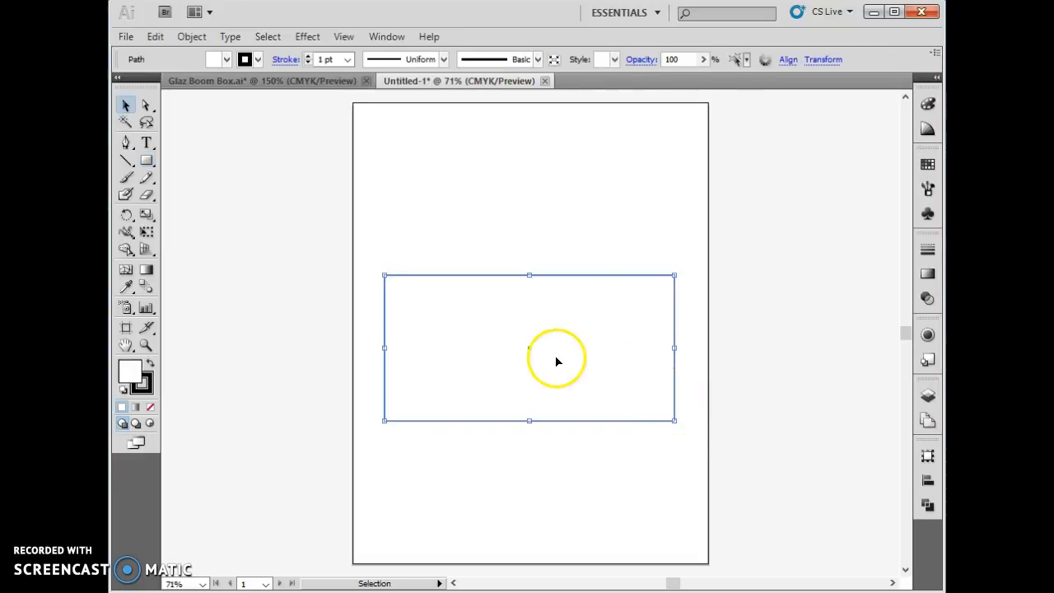
{"action": "left_click_drag", "start_coordinate": [479, 351], "coordinate": [485, 350]}
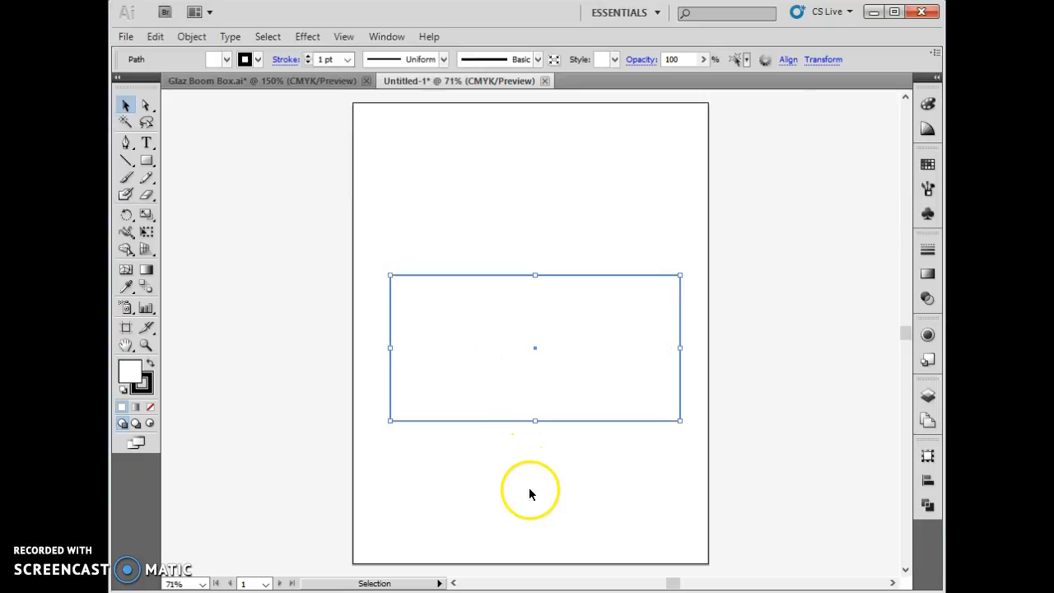
{"action": "left_click", "coordinate": [529, 491]}
{"action": "left_click", "coordinate": [510, 350]}
{"action": "left_click_drag", "start_coordinate": [466, 348], "coordinate": [466, 341]}
{"action": "left_click", "coordinate": [557, 519]}
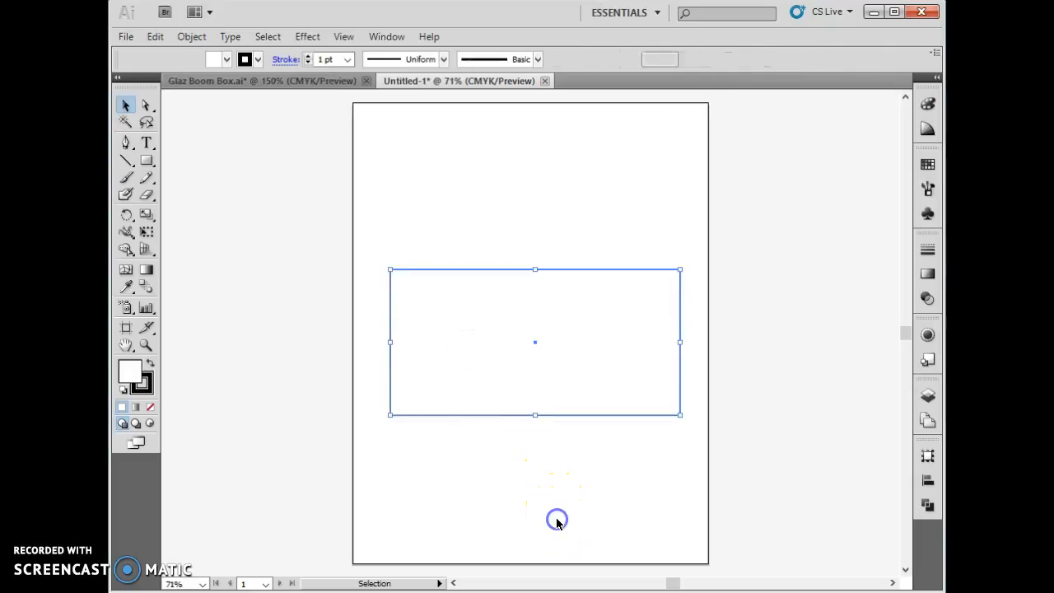
- Draw a narrow handle rectangle on the body's upper edge and a small, slightly heightened rectangle in the lower middle of the body
{"action": "left_click", "coordinate": [146, 161]}
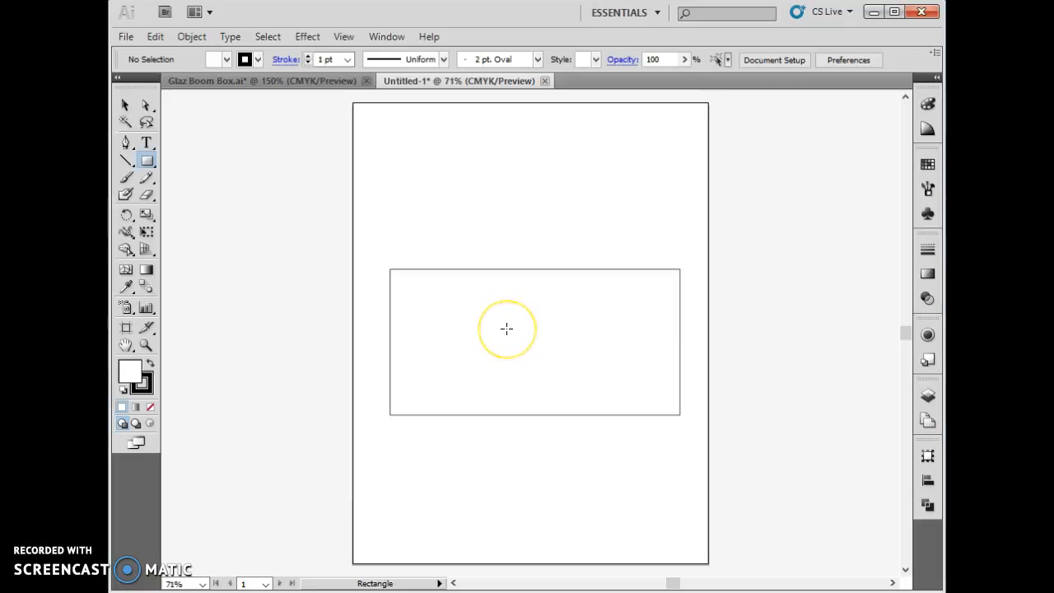
{"action": "left_click_drag", "start_coordinate": [419, 240], "coordinate": [651, 268]}
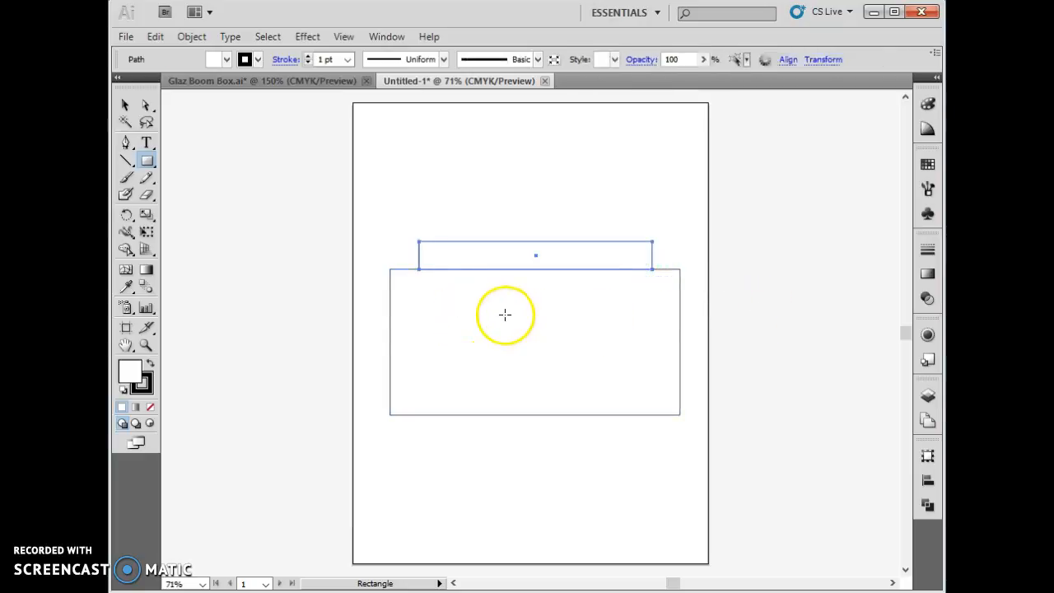
{"action": "left_click_drag", "start_coordinate": [502, 322], "coordinate": [568, 394]}
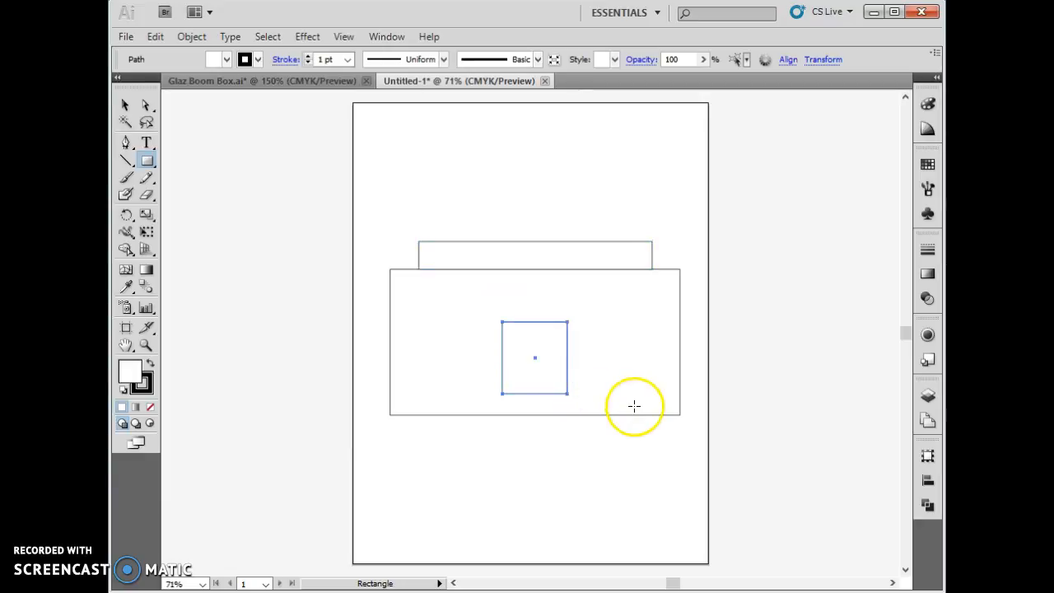
{"action": "key", "text": "v"}
{"action": "left_click", "coordinate": [534, 383]}
{"action": "left_click_drag", "start_coordinate": [532, 386], "coordinate": [500, 399]}
{"action": "left_click", "coordinate": [585, 479]}
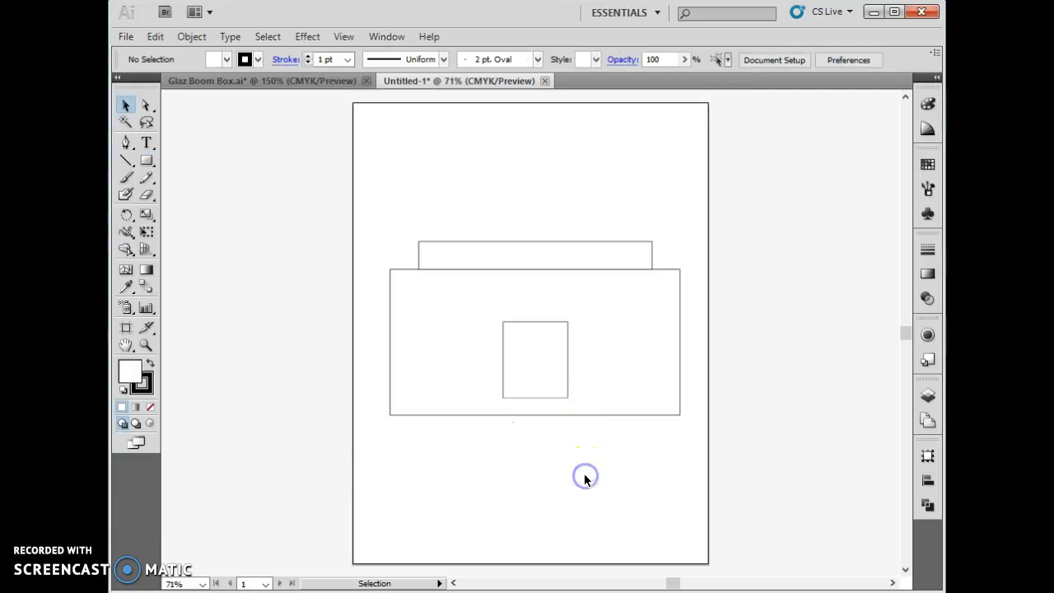
- Draw a speaker circle as tall as the small rectangle and place it midway between that rectangle and the body's left edge
{"action": "left_click", "coordinate": [146, 163]}
{"action": "left_click_drag", "start_coordinate": [145, 165], "coordinate": [215, 198]}
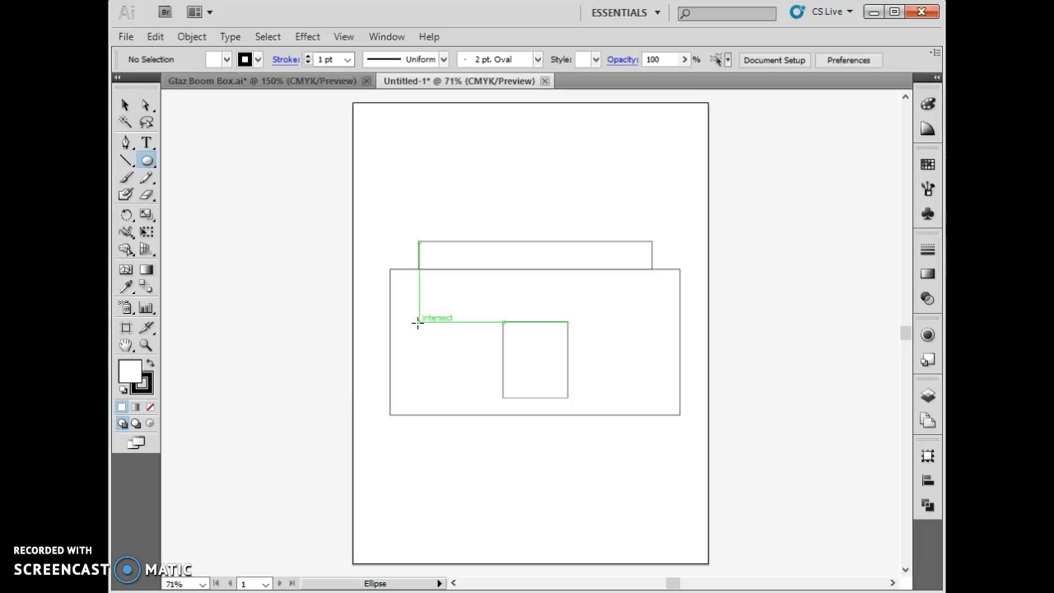
{"action": "left_click_drag", "start_coordinate": [418, 322], "coordinate": [478, 396]}
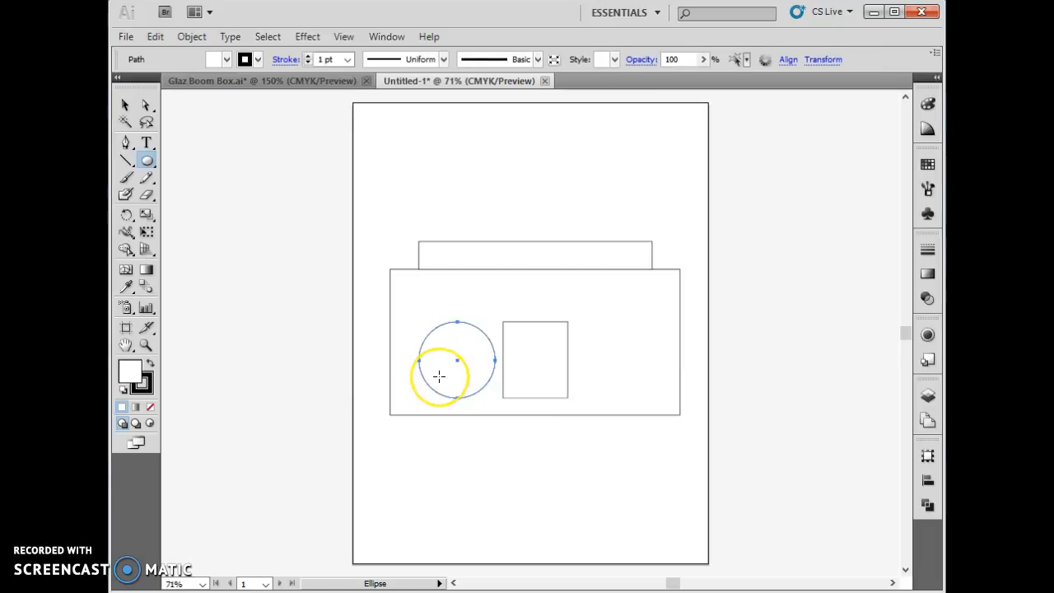
{"action": "key", "text": "v"}
{"action": "left_click_drag", "start_coordinate": [443, 378], "coordinate": [435, 380]}
{"action": "left_click", "coordinate": [468, 447]}
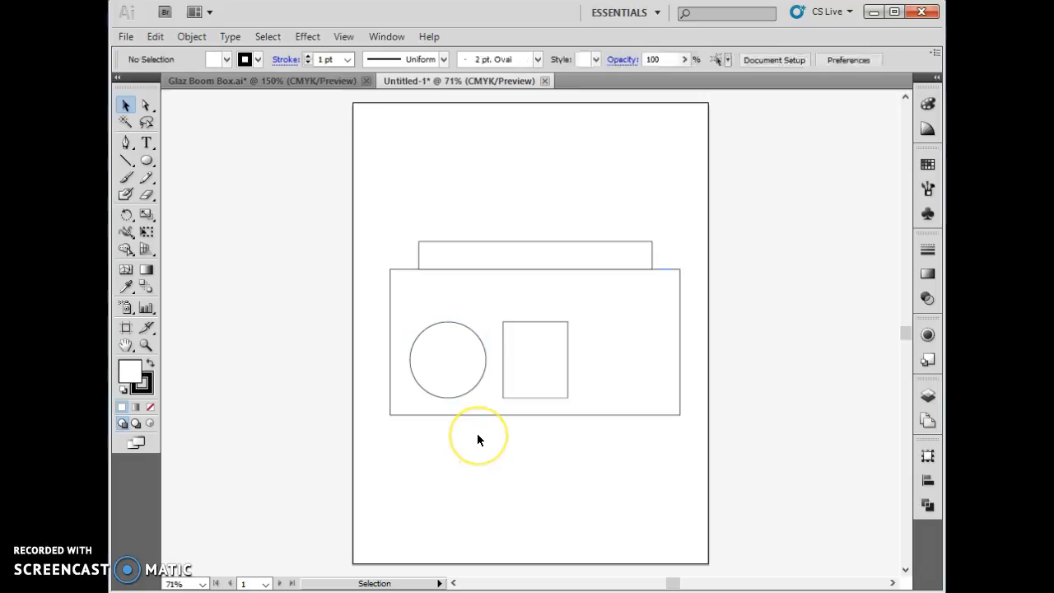
- Draw the lower curve of a half-heart with the Pen tool, from near the circle's bottom centre to about X 124 pt, Y 437 pt
{"action": "key", "text": "ctrl+equal"}
{"action": "key", "text": "ctrl+equal"}
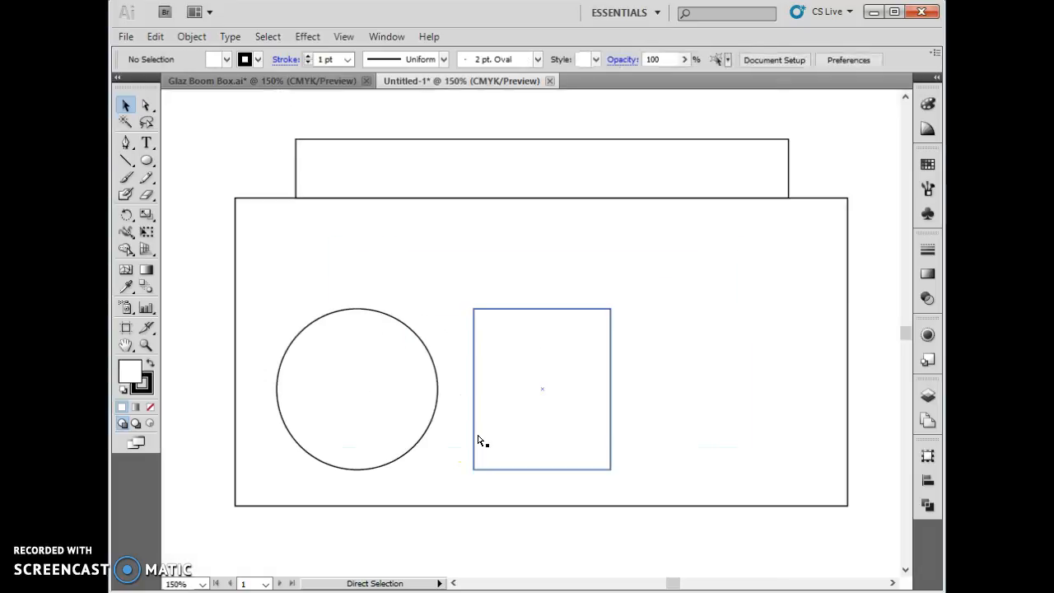
{"action": "key", "text": "ctrl+equal"}
{"action": "mouse_move", "coordinate": [671, 584]}
{"action": "left_mouse_down"}
{"action": "mouse_move", "coordinate": [658, 582]}
{"action": "mouse_move", "coordinate": [669, 579]}
{"action": "left_mouse_up"}
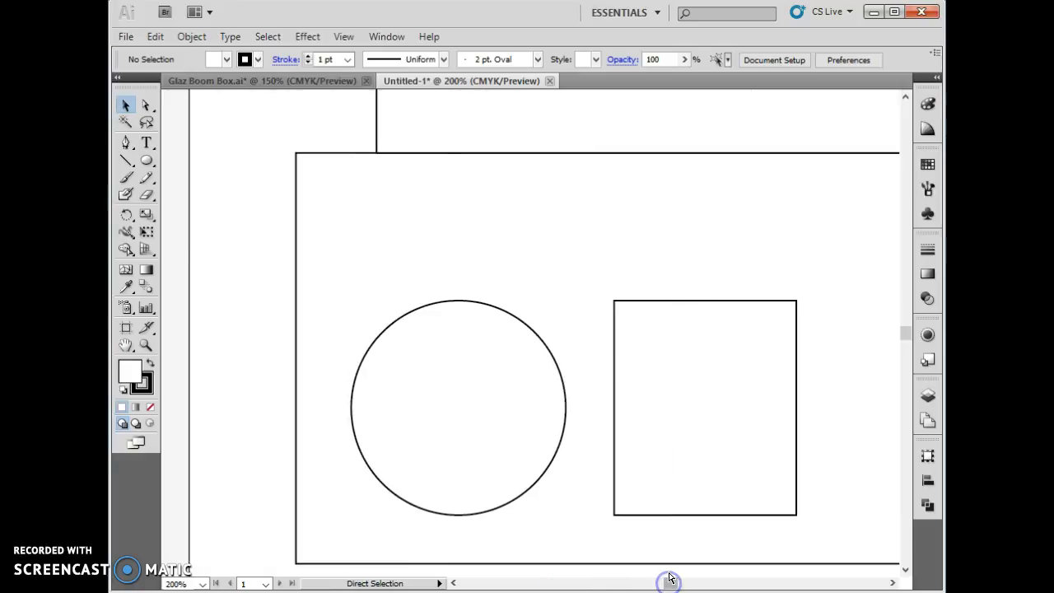
{"action": "key", "text": "ctrl+equal"}
{"action": "scroll", "coordinate": [665, 557], "scroll_direction": "down", "scroll_amount": 1}
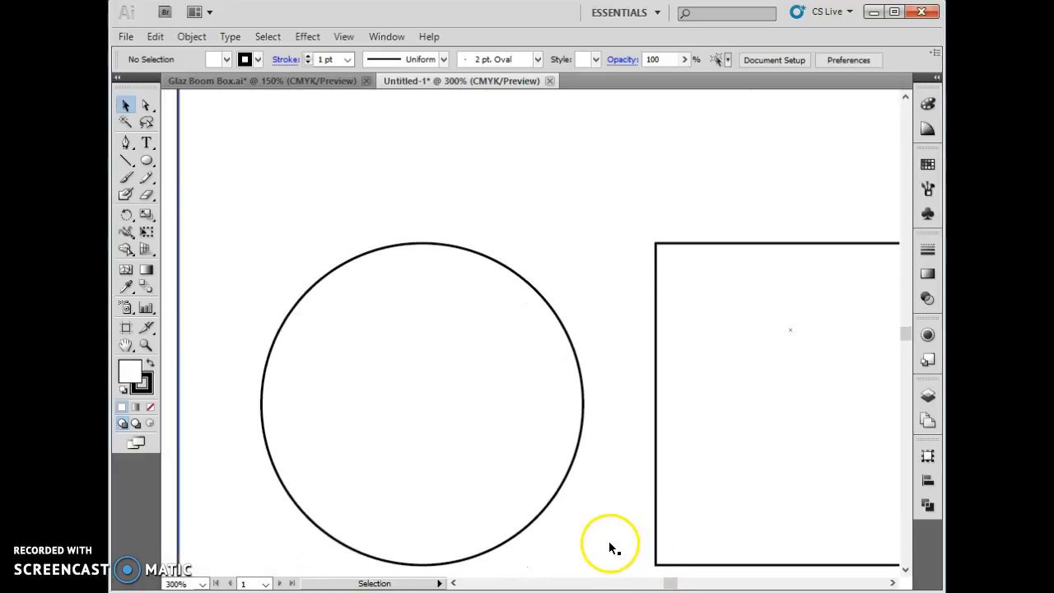
{"action": "scroll", "coordinate": [606, 540], "scroll_direction": "down", "scroll_amount": 1}
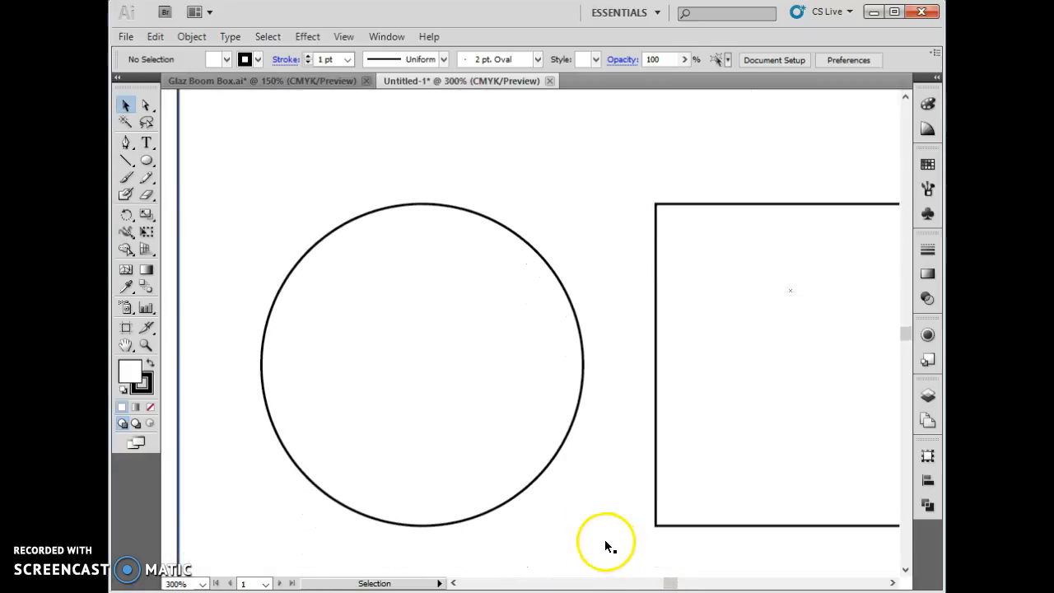
{"action": "left_click", "coordinate": [127, 146]}
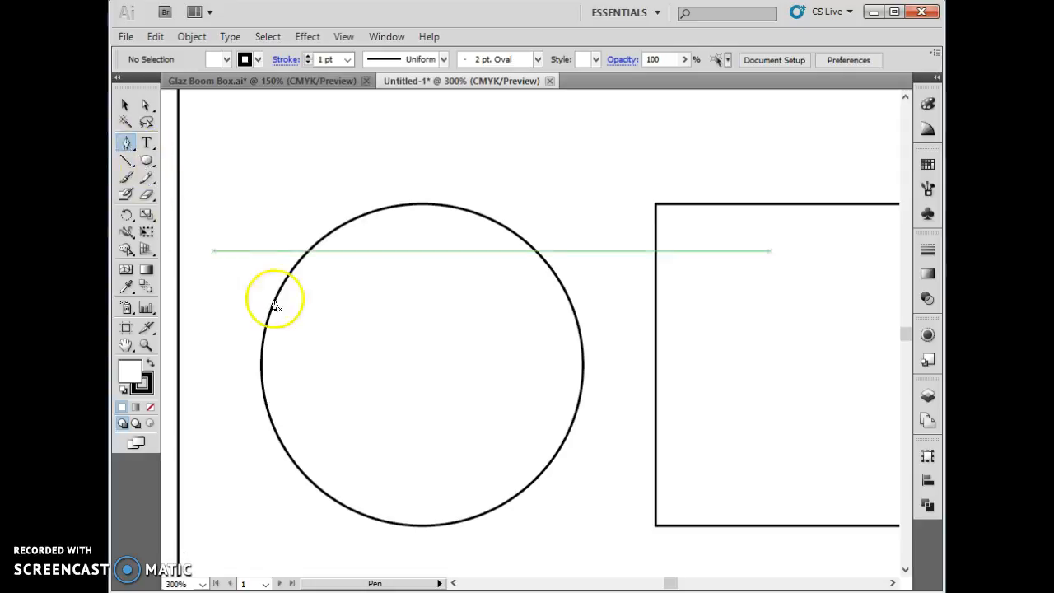
{"action": "left_click", "coordinate": [421, 483]}
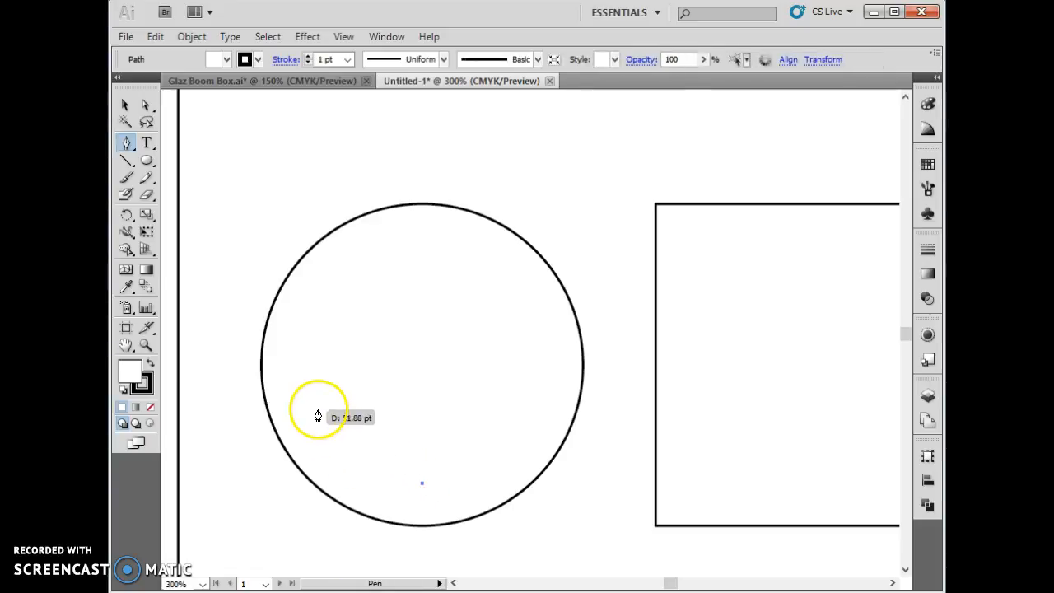
{"action": "left_click", "coordinate": [322, 351]}
{"action": "left_click_drag", "start_coordinate": [323, 352], "coordinate": [338, 300]}
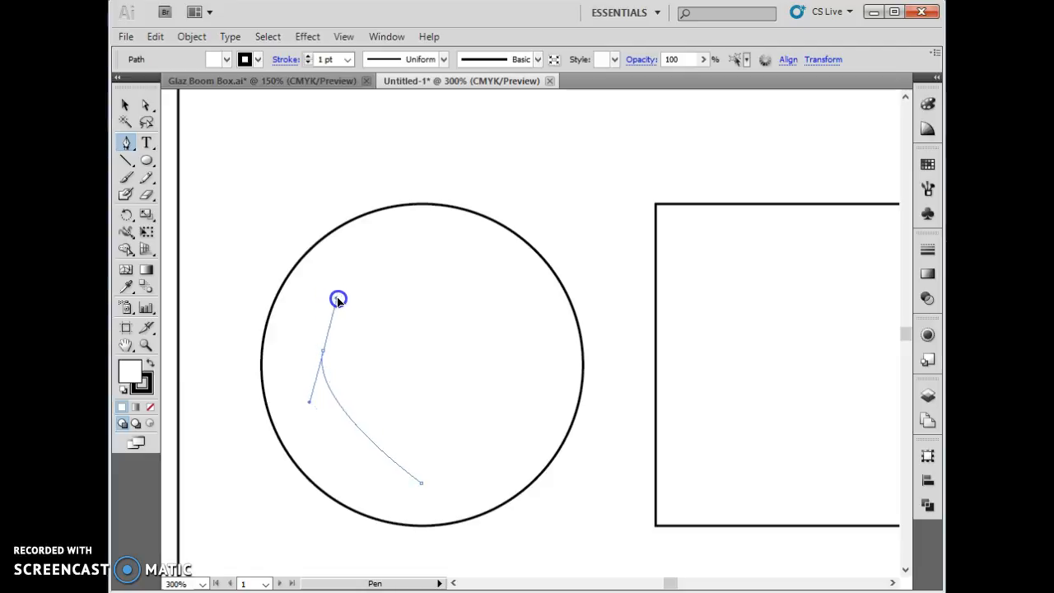
{"action": "left_click_drag", "start_coordinate": [337, 300], "coordinate": [338, 300]}
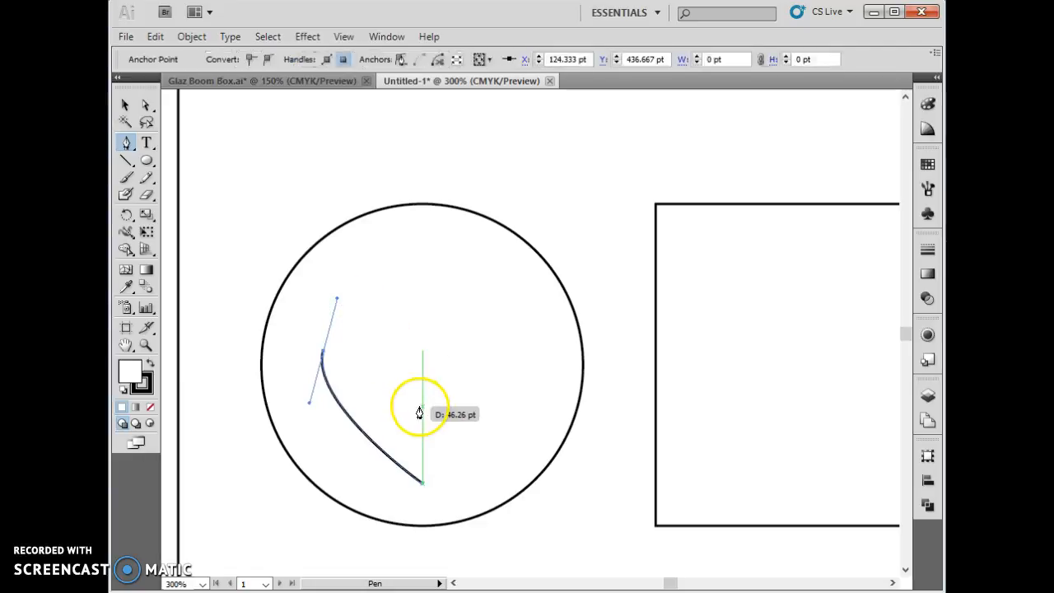
- Continue the half-heart with anchors at about X 144, Y 419 pt and X 165, Y 427 pt, curving down to the circle's vertical centreline
{"action": "left_click", "coordinate": [374, 308]}
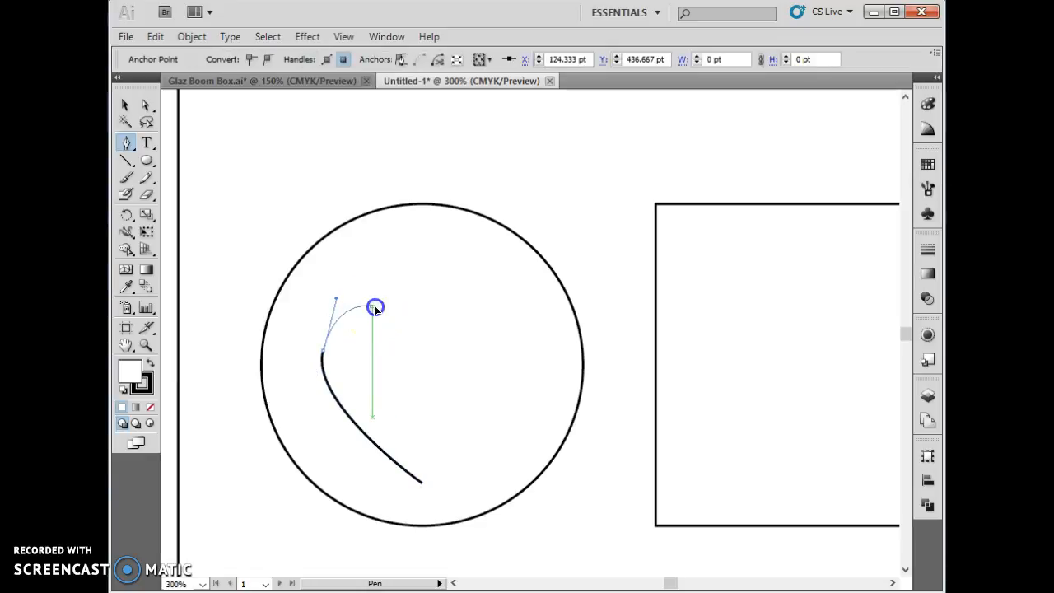
{"action": "mouse_move", "coordinate": [375, 308]}
{"action": "left_mouse_down"}
{"action": "mouse_move", "coordinate": [395, 313]}
{"action": "mouse_move", "coordinate": [386, 322]}
{"action": "mouse_move", "coordinate": [373, 308]}
{"action": "left_mouse_up"}
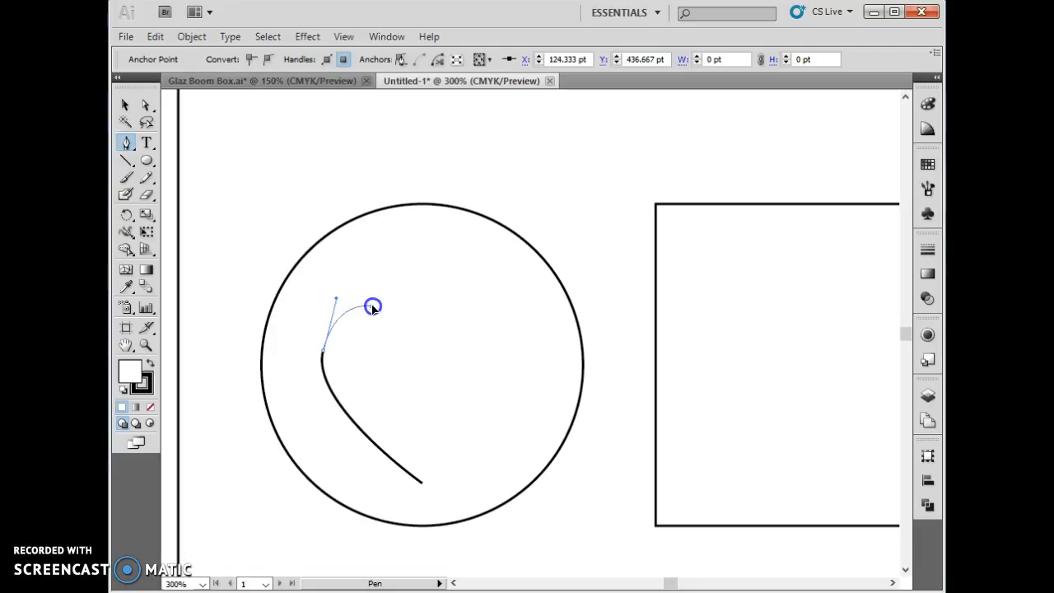
{"action": "left_click_drag", "start_coordinate": [373, 308], "coordinate": [372, 306]}
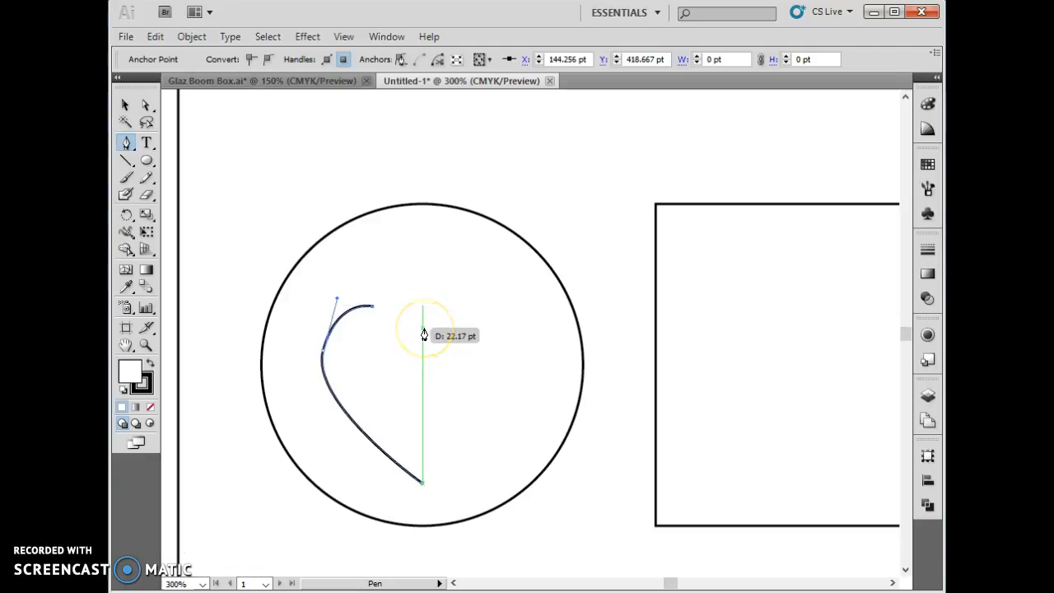
{"action": "left_click", "coordinate": [423, 328]}
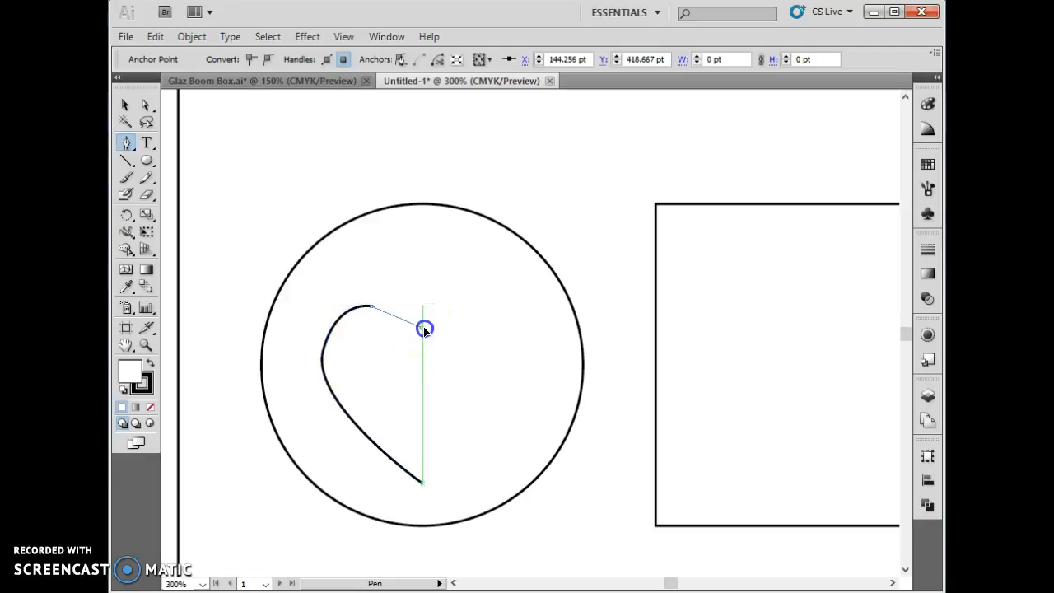
{"action": "left_click_drag", "start_coordinate": [423, 328], "coordinate": [456, 353]}
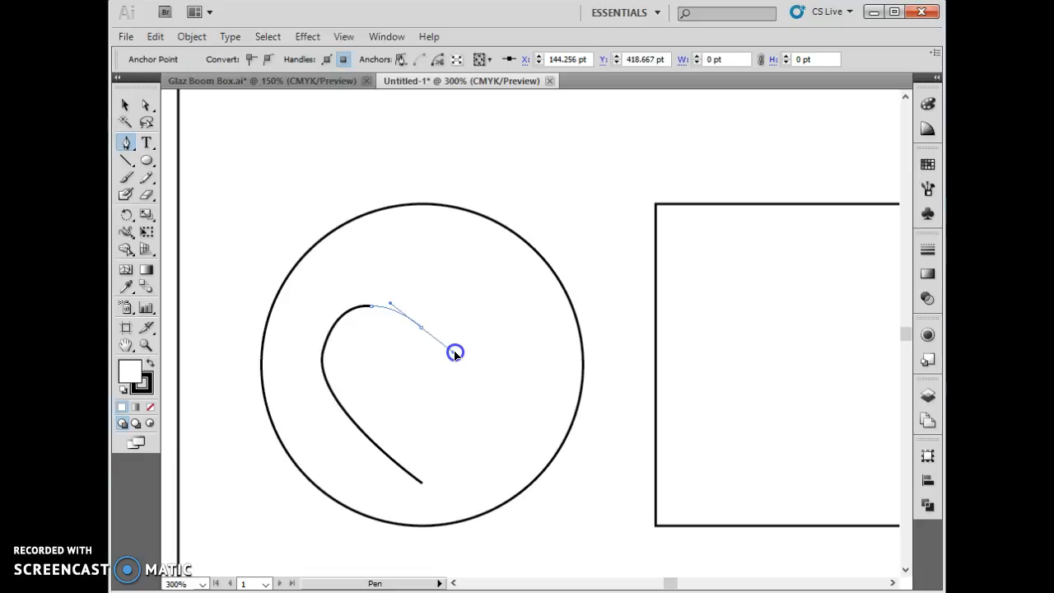
{"action": "left_click_drag", "start_coordinate": [455, 353], "coordinate": [453, 356]}
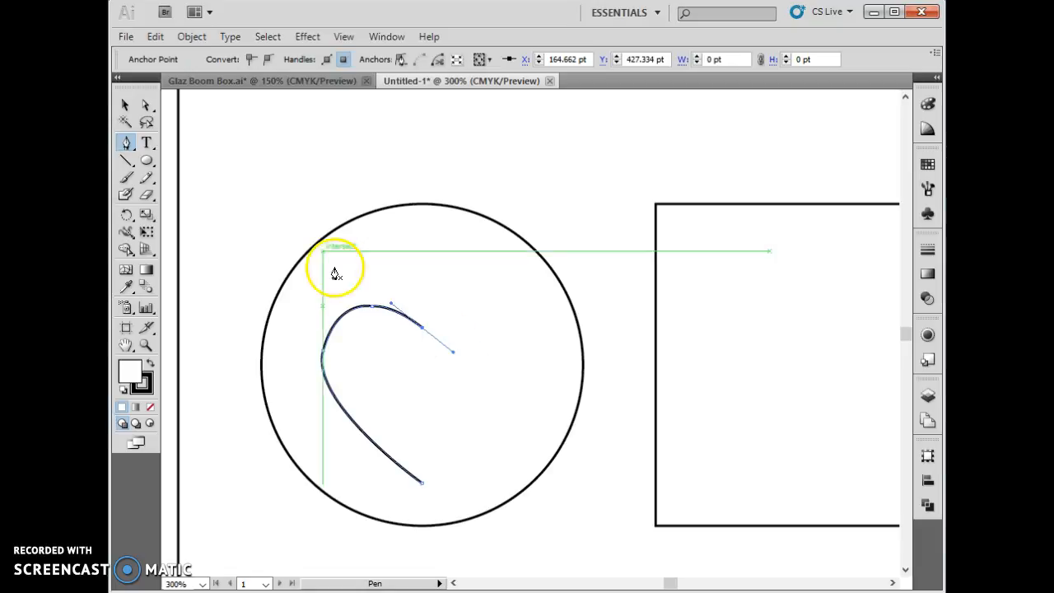
{"action": "left_click", "coordinate": [335, 400], "text": "alt"}
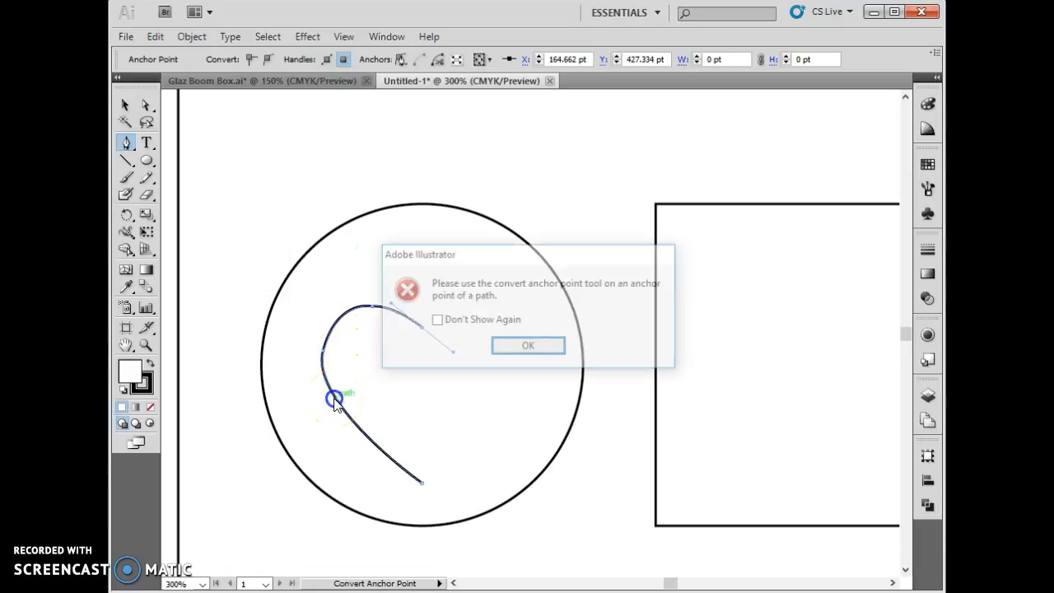
{"action": "left_click", "coordinate": [533, 348]}
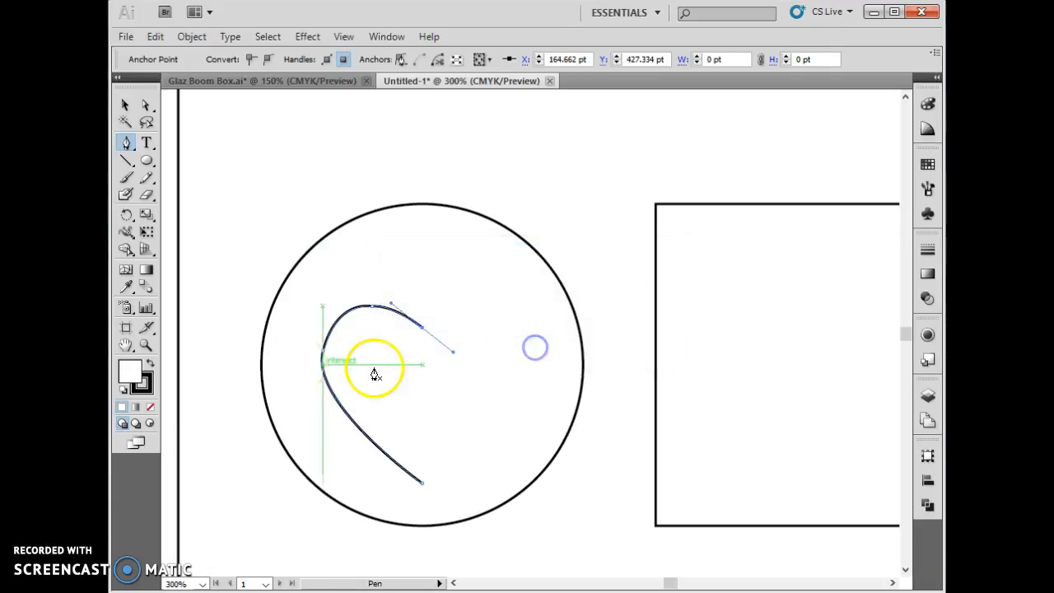
{"action": "left_click", "coordinate": [326, 344], "text": "alt"}
{"action": "left_click", "coordinate": [506, 347]}
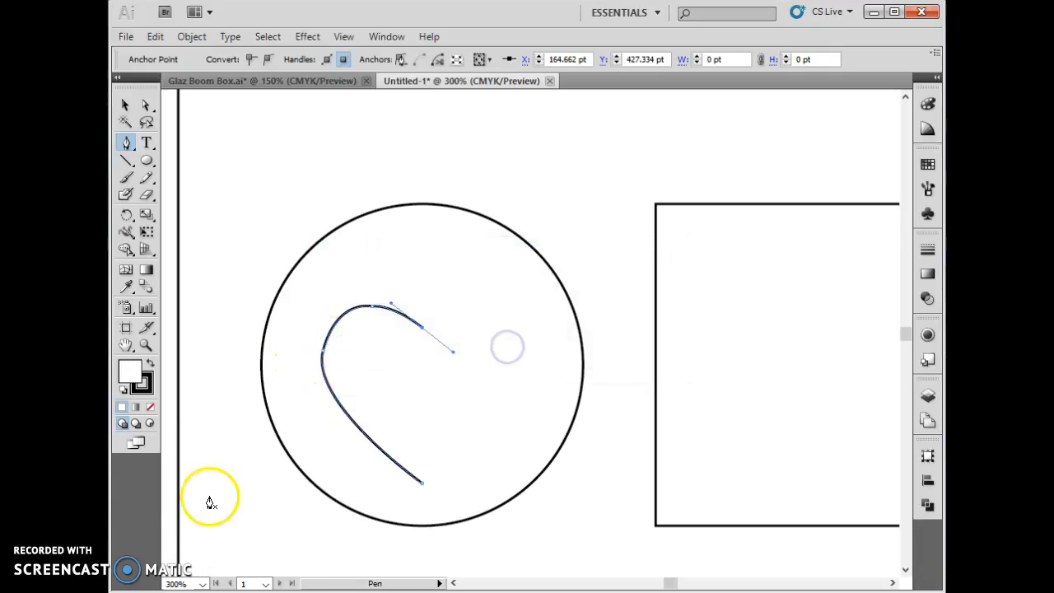
{"action": "left_click", "coordinate": [147, 562]}
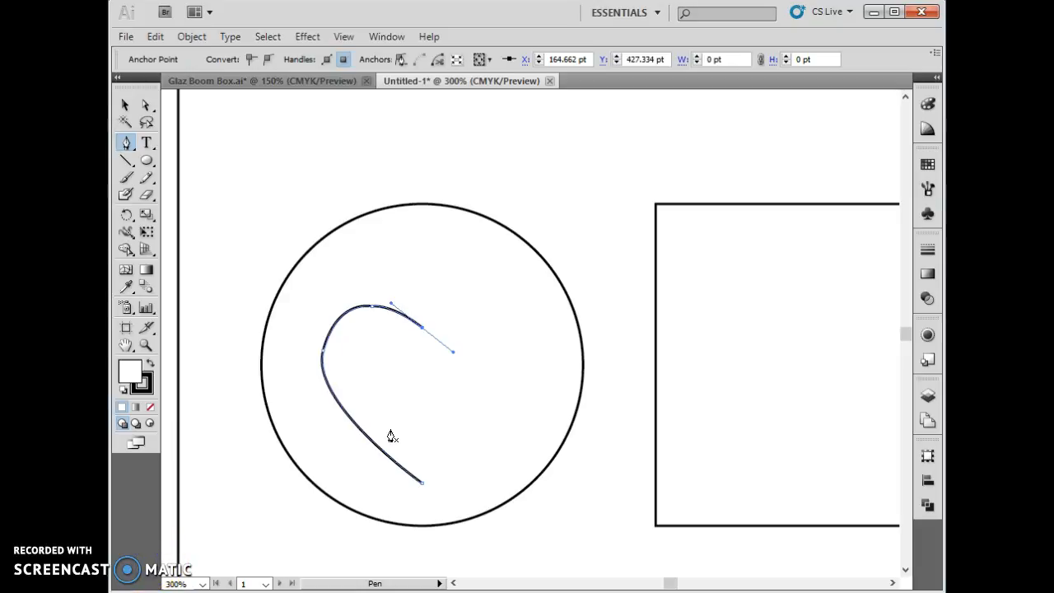
- Select the half-heart path and move it slightly to the right inside the circle
{"action": "left_click", "coordinate": [126, 106]}
{"action": "left_click", "coordinate": [368, 424]}
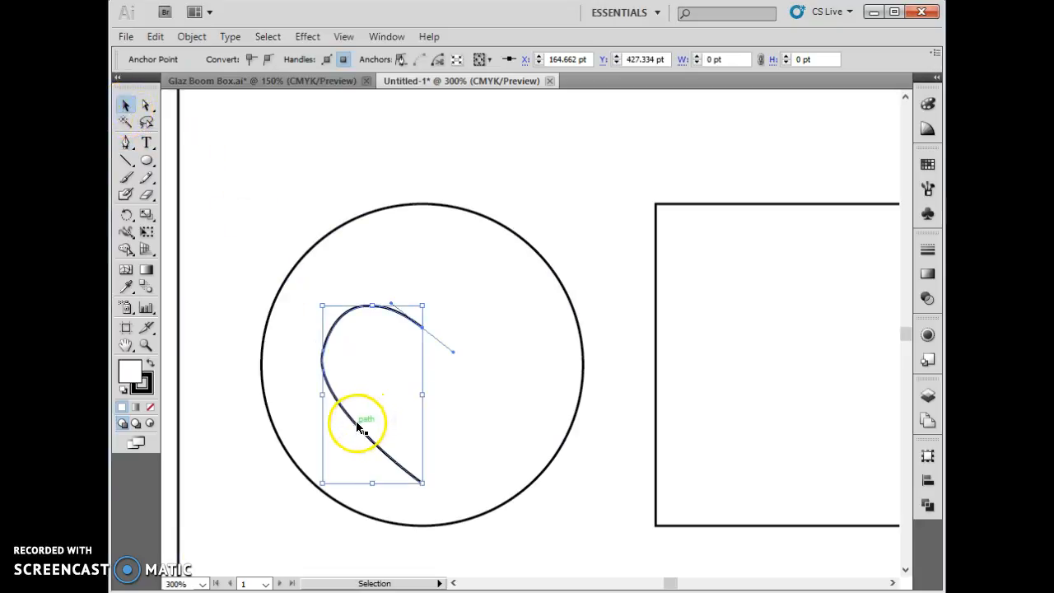
{"action": "left_click_drag", "start_coordinate": [358, 426], "coordinate": [376, 426]}
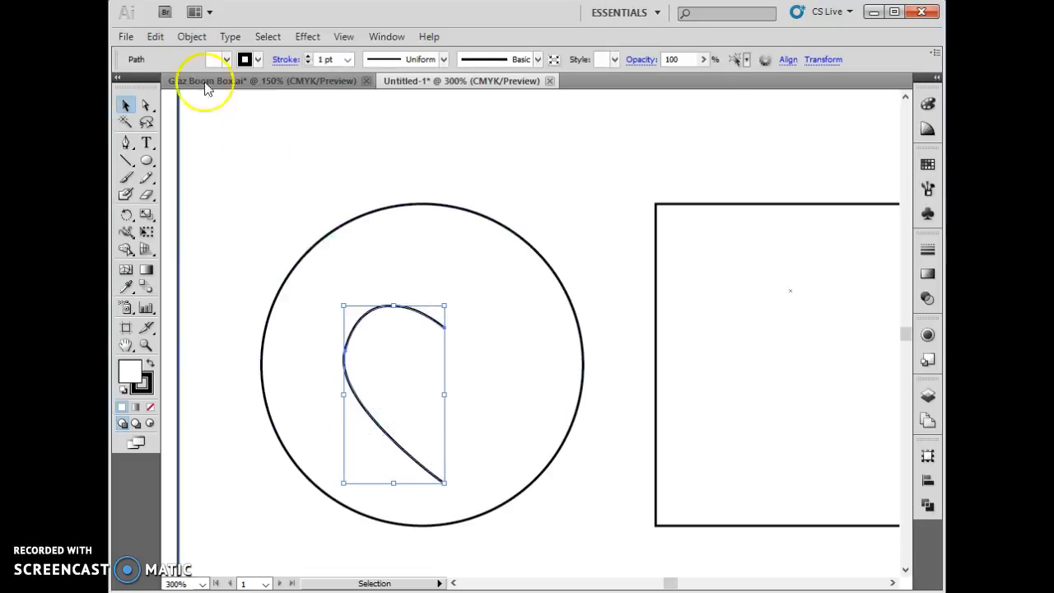
- Reflect the half-heart across the vertical axis and move it so its open side lies on the circle's vertical centreline
{"action": "left_click", "coordinate": [190, 38]}
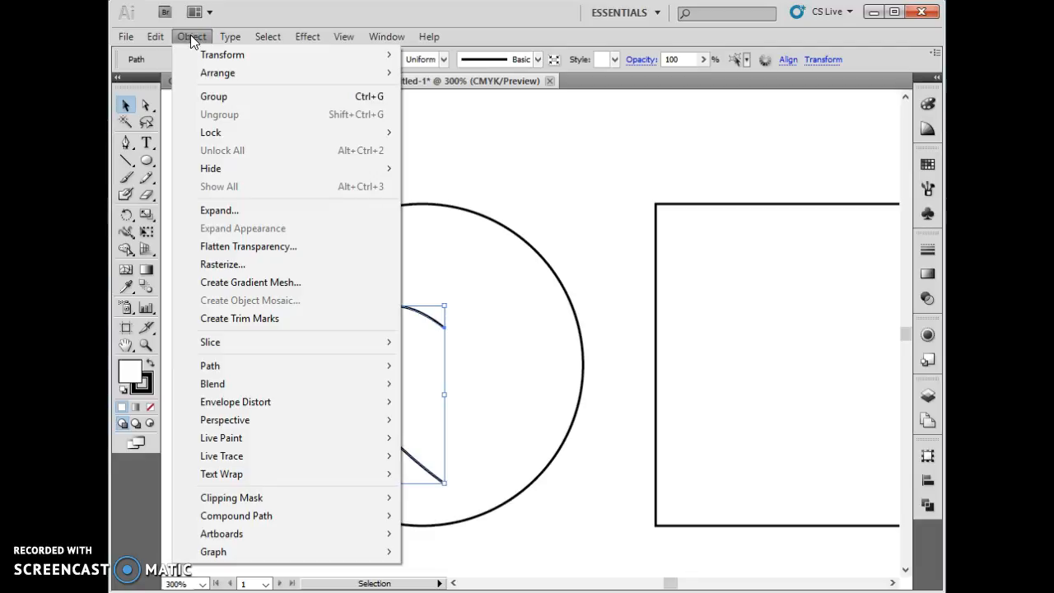
{"action": "mouse_move", "coordinate": [223, 54]}
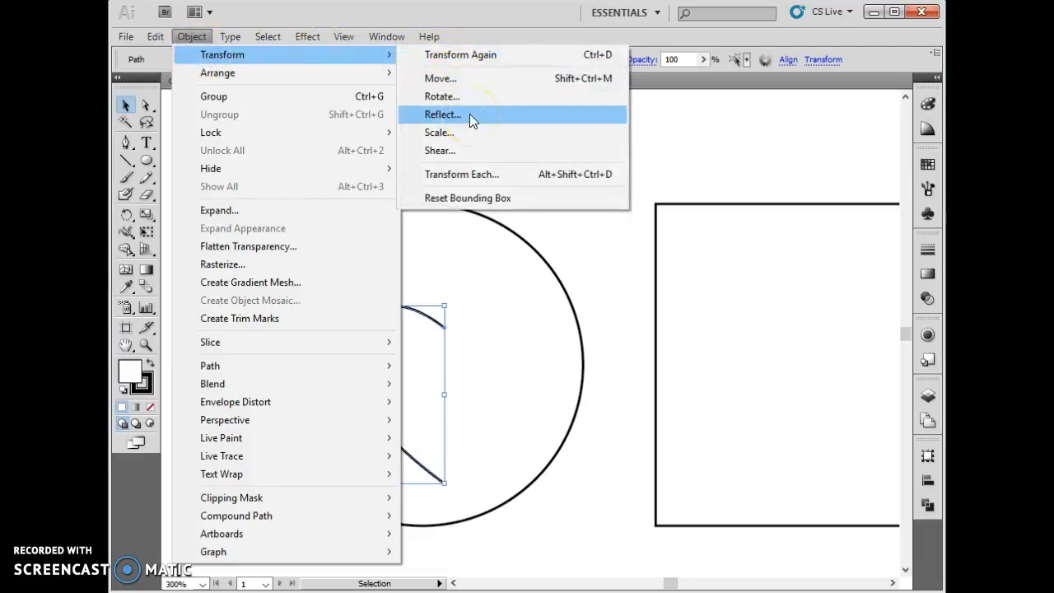
{"action": "left_click", "coordinate": [469, 114]}
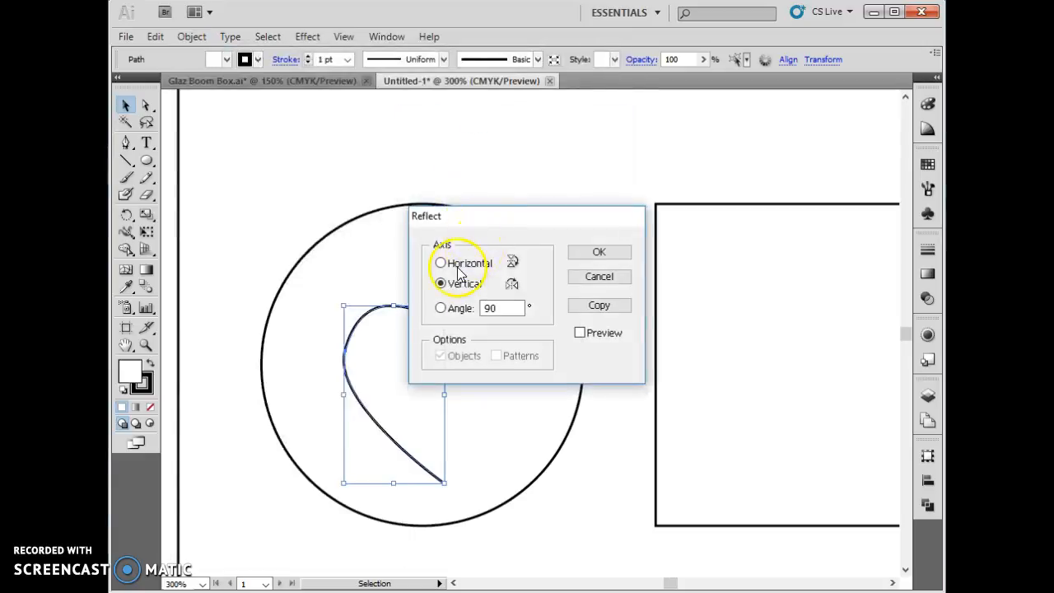
{"action": "left_click", "coordinate": [465, 263]}
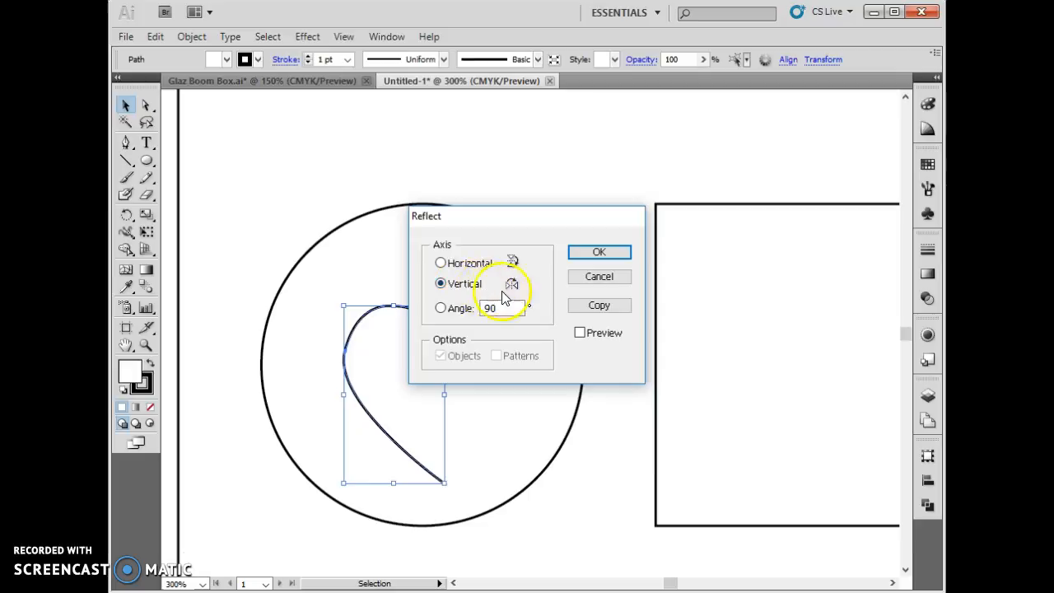
{"action": "left_click", "coordinate": [583, 251]}
{"action": "left_click_drag", "start_coordinate": [401, 377], "coordinate": [469, 355]}
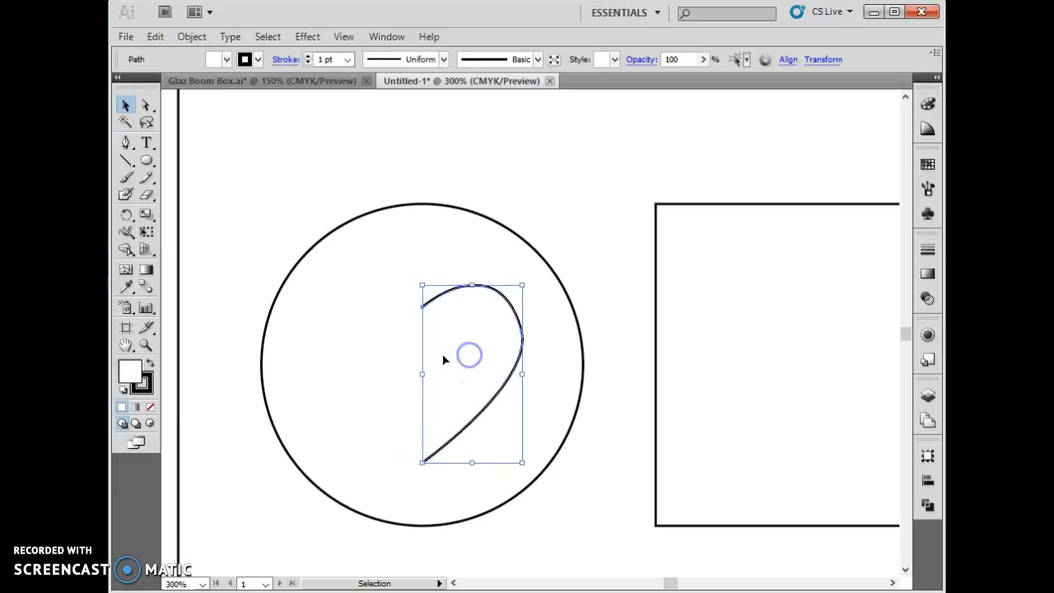
- Duplicate the half-heart to the left, reflect the copy across the vertical axis, and fit it against the first half to complete the heart
{"action": "left_click_drag", "start_coordinate": [480, 424], "coordinate": [397, 424]}
{"action": "left_click", "coordinate": [192, 36]}
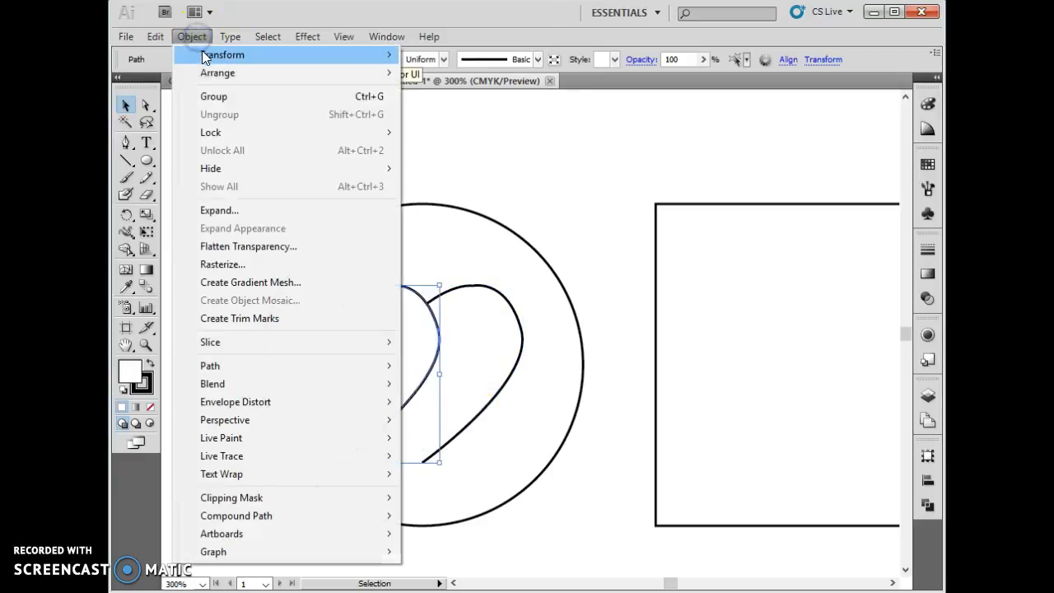
{"action": "mouse_move", "coordinate": [216, 54]}
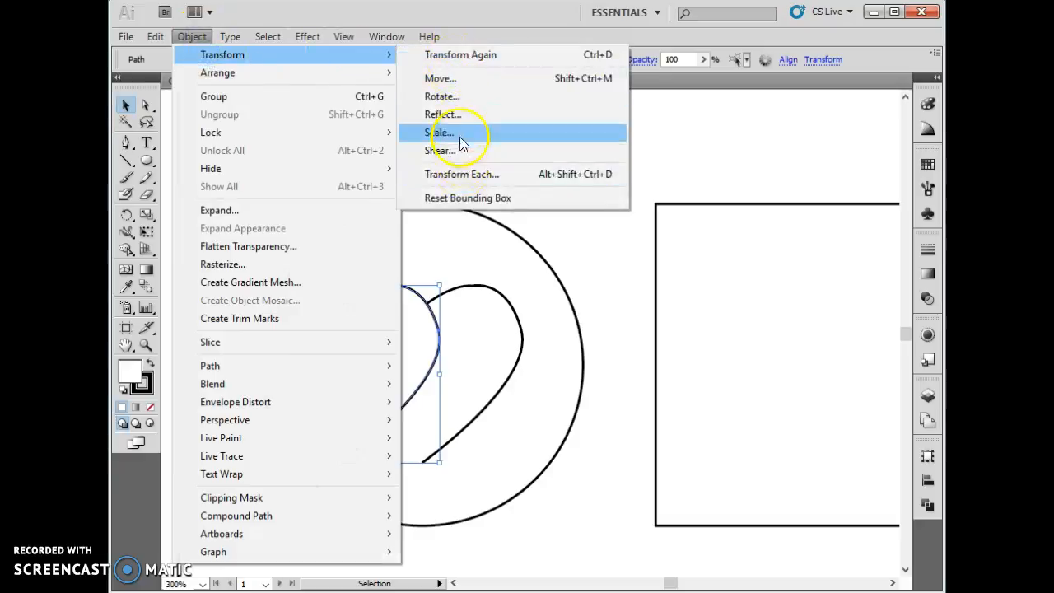
{"action": "left_click", "coordinate": [462, 115]}
{"action": "left_click", "coordinate": [482, 278]}
{"action": "left_click", "coordinate": [581, 252]}
{"action": "left_click", "coordinate": [379, 356]}
{"action": "left_click_drag", "start_coordinate": [379, 358], "coordinate": [363, 356]}
- Select both halves of the heart and join them into one path
{"action": "key", "text": "ctrl+a"}
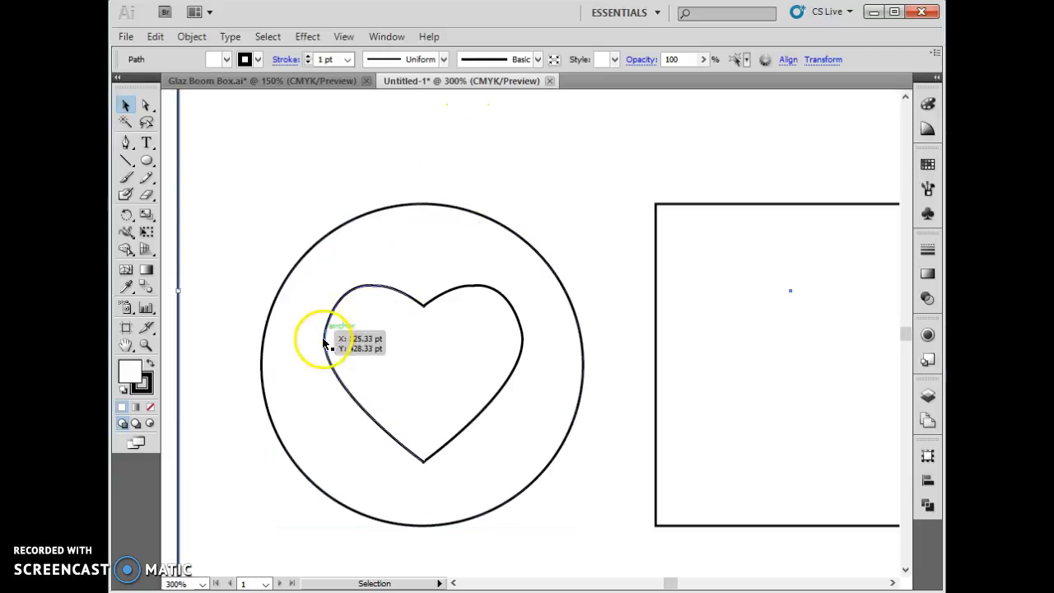
{"action": "left_click", "coordinate": [331, 362]}
{"action": "left_click", "coordinate": [473, 354]}
{"action": "left_click", "coordinate": [394, 362]}
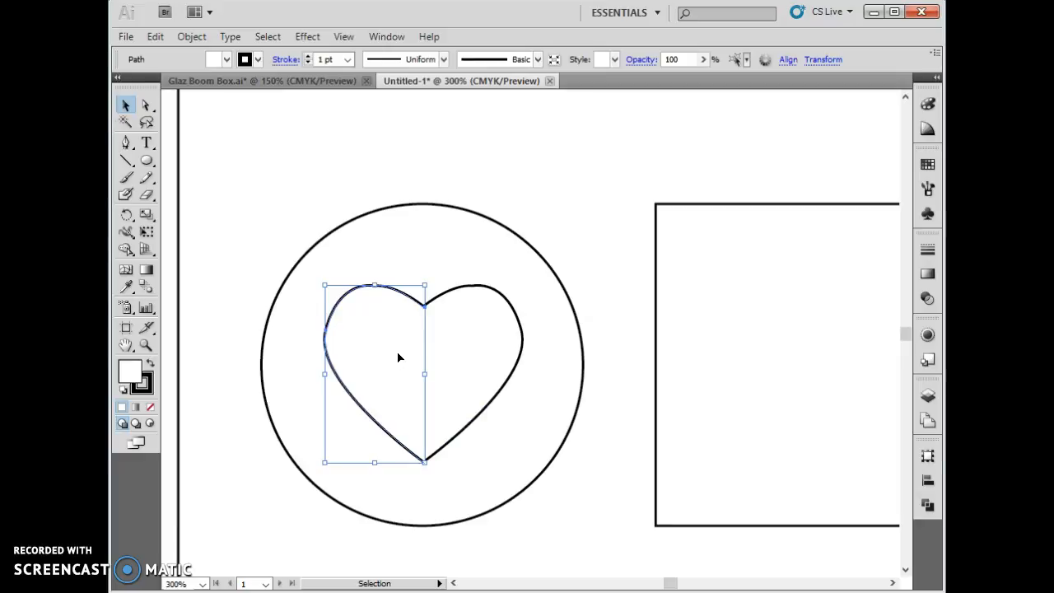
{"action": "left_click", "coordinate": [474, 354], "text": "shift"}
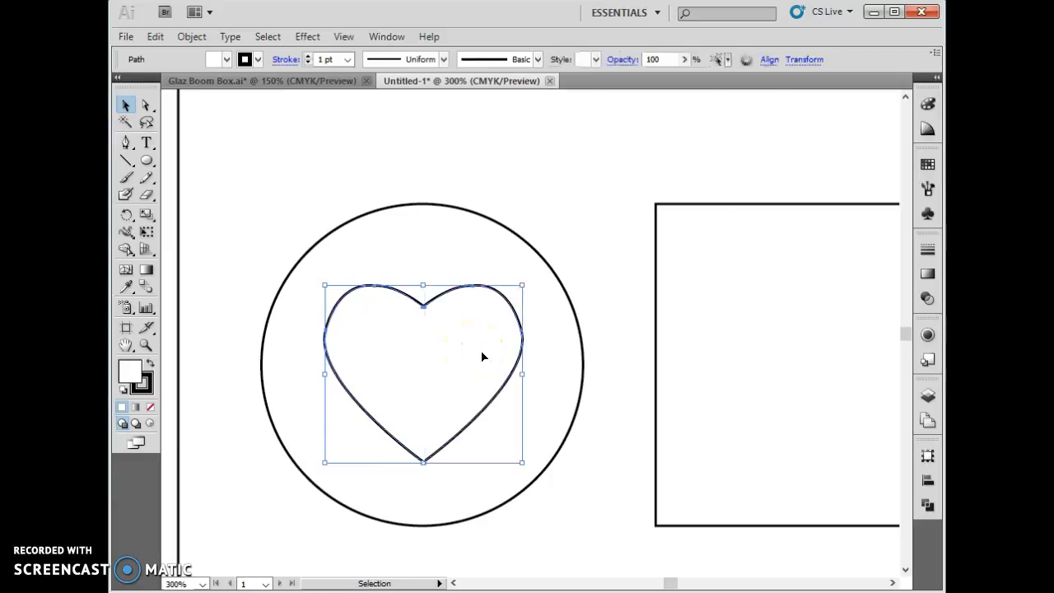
{"action": "left_click", "coordinate": [343, 313]}
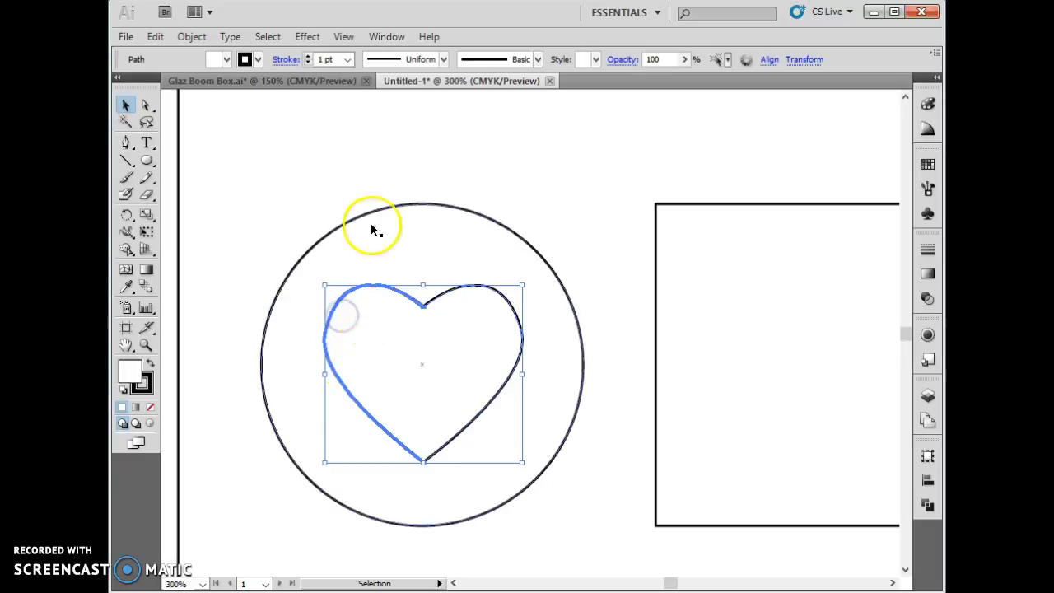
{"action": "left_click", "coordinate": [289, 146]}
{"action": "left_click", "coordinate": [371, 346]}
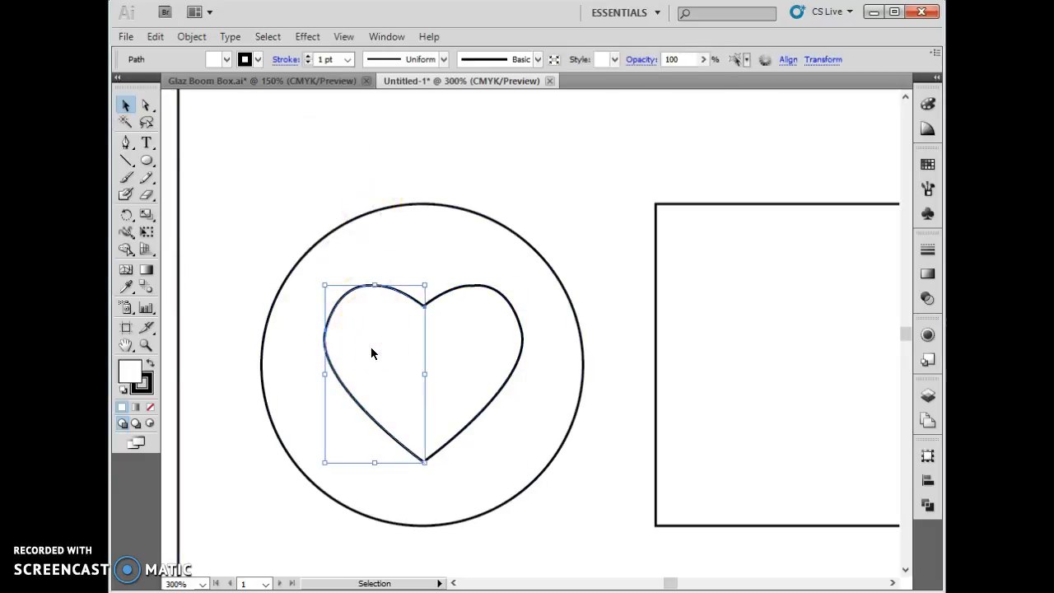
{"action": "left_click", "coordinate": [517, 344], "text": "shift"}
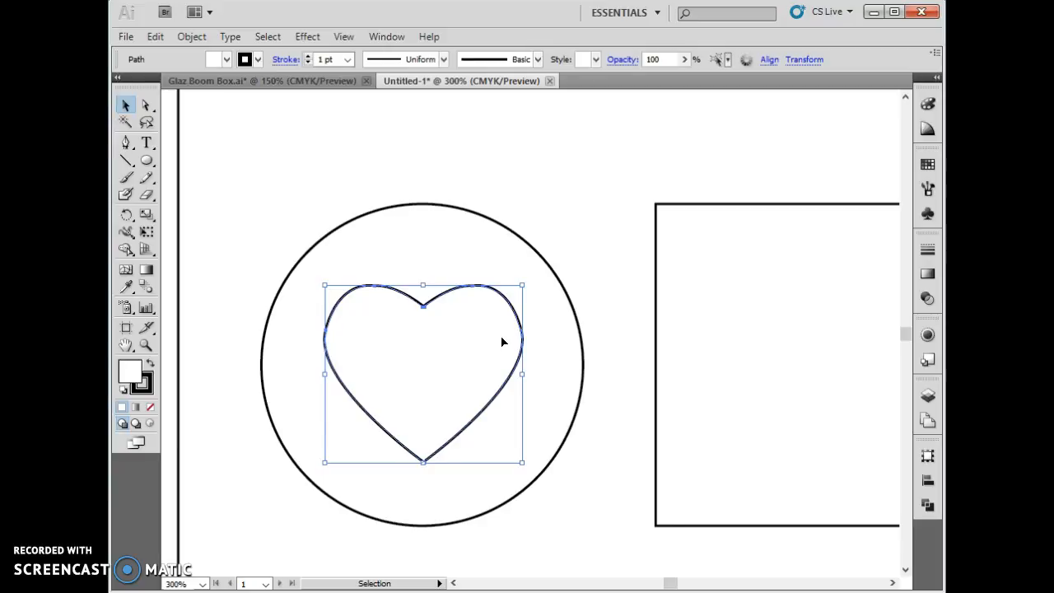
{"action": "right_click", "coordinate": [503, 341]}
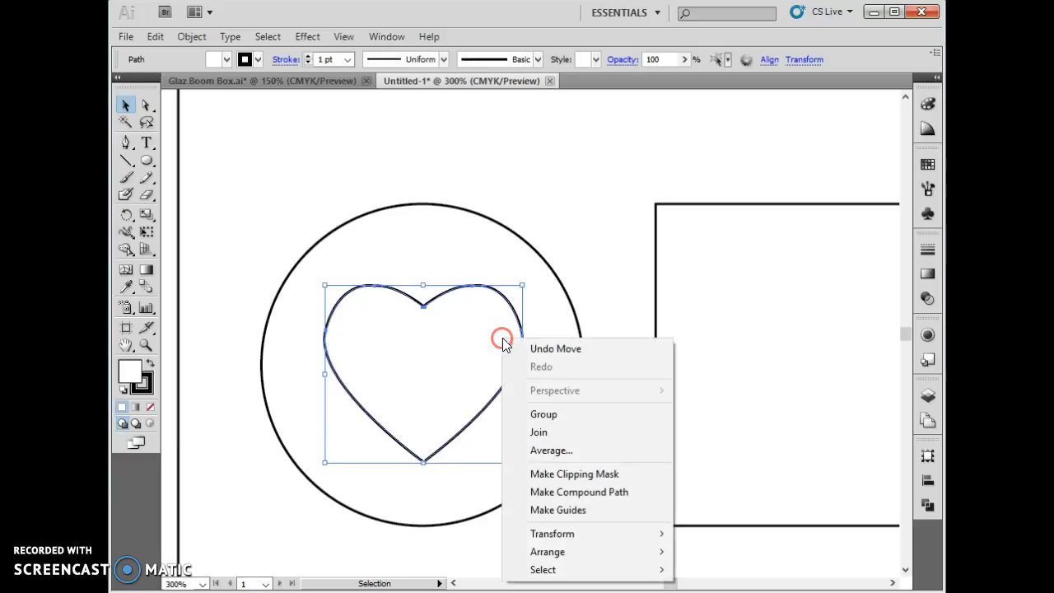
{"action": "left_click", "coordinate": [539, 433]}
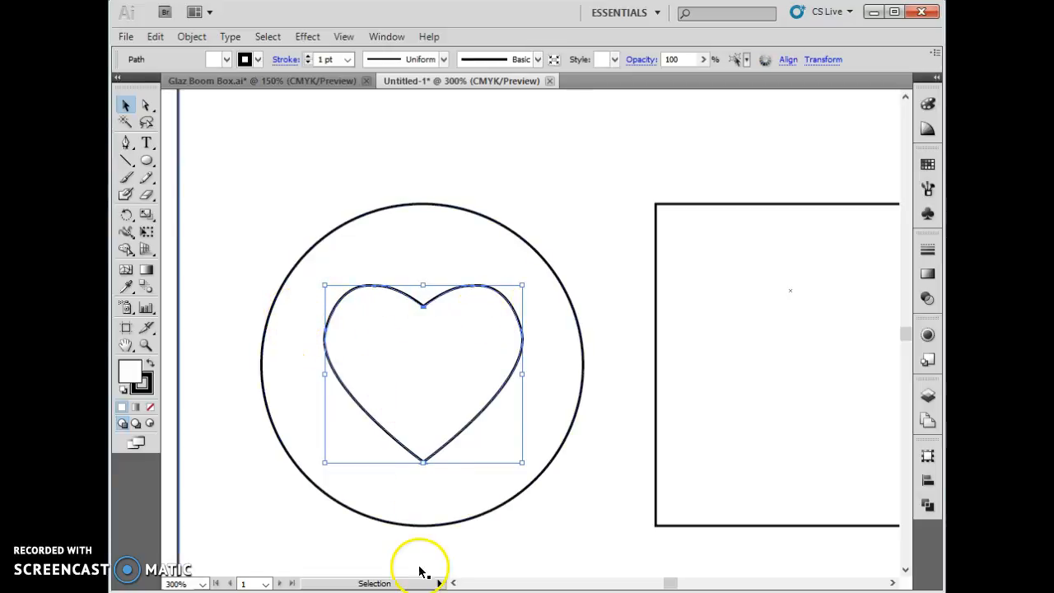
{"action": "left_click", "coordinate": [434, 523], "text": "shift"}
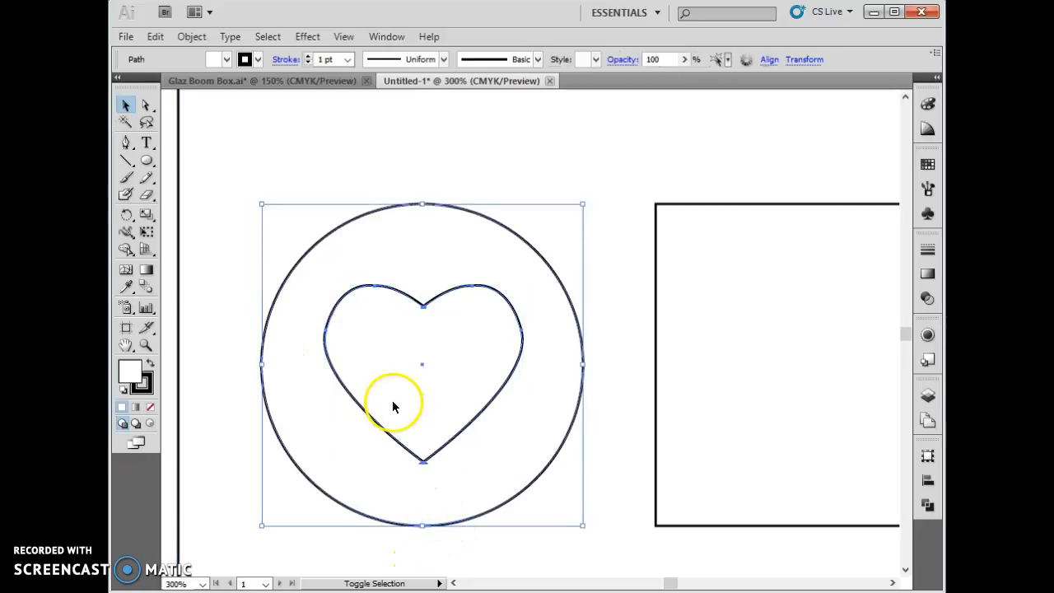
{"action": "left_click", "coordinate": [349, 394], "text": "shift"}
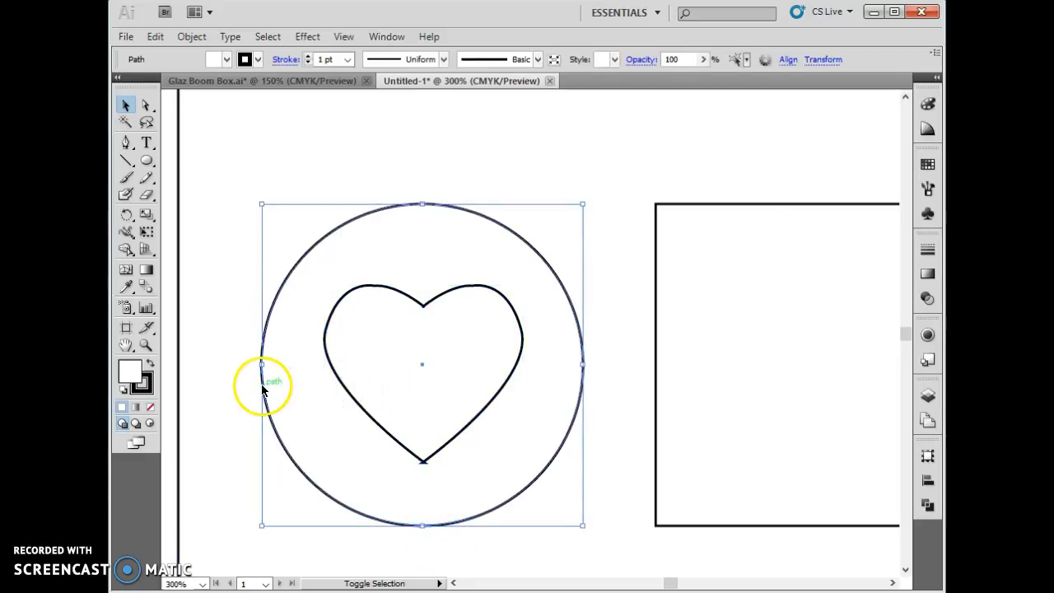
{"action": "left_click_drag", "start_coordinate": [395, 412], "coordinate": [735, 406]}
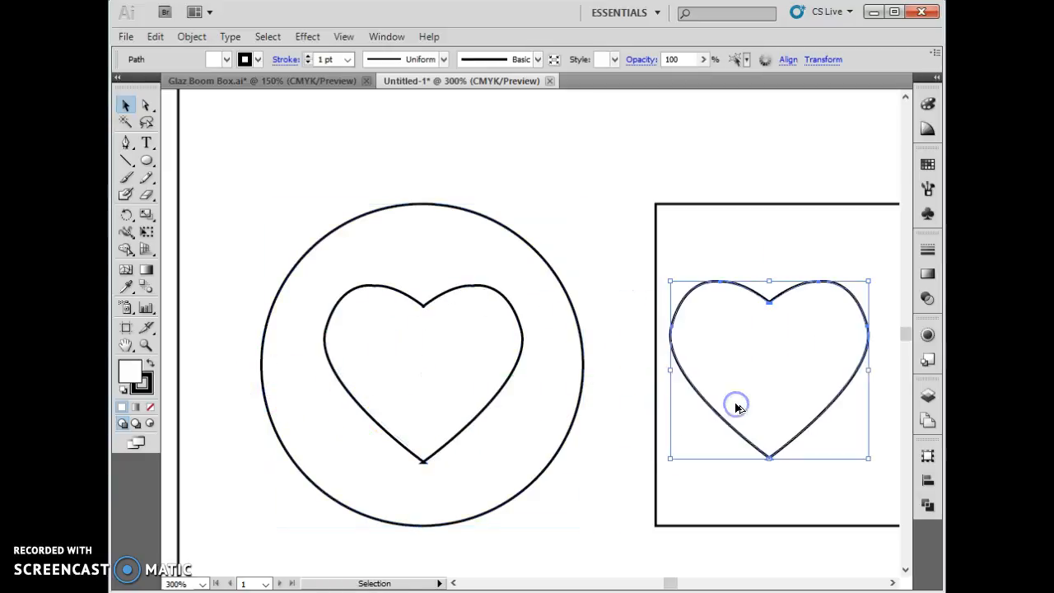
{"action": "key", "text": "a"}
{"action": "key", "text": "ctrl+z"}
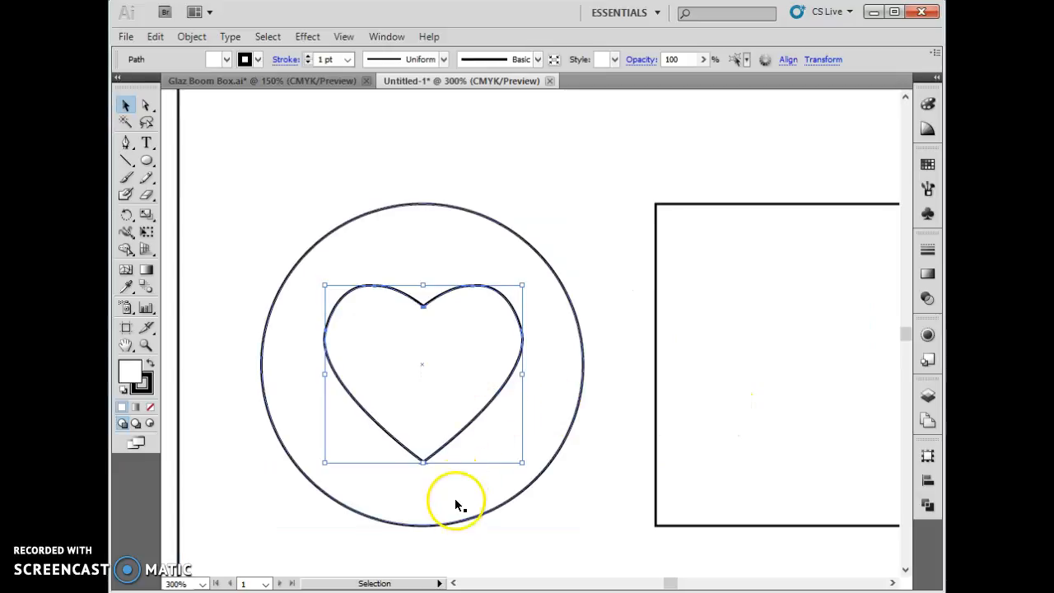
- Select the heart and its speaker circle together and move them into the space right of the small centre rectangle
{"action": "left_click", "coordinate": [451, 523], "text": "shift"}
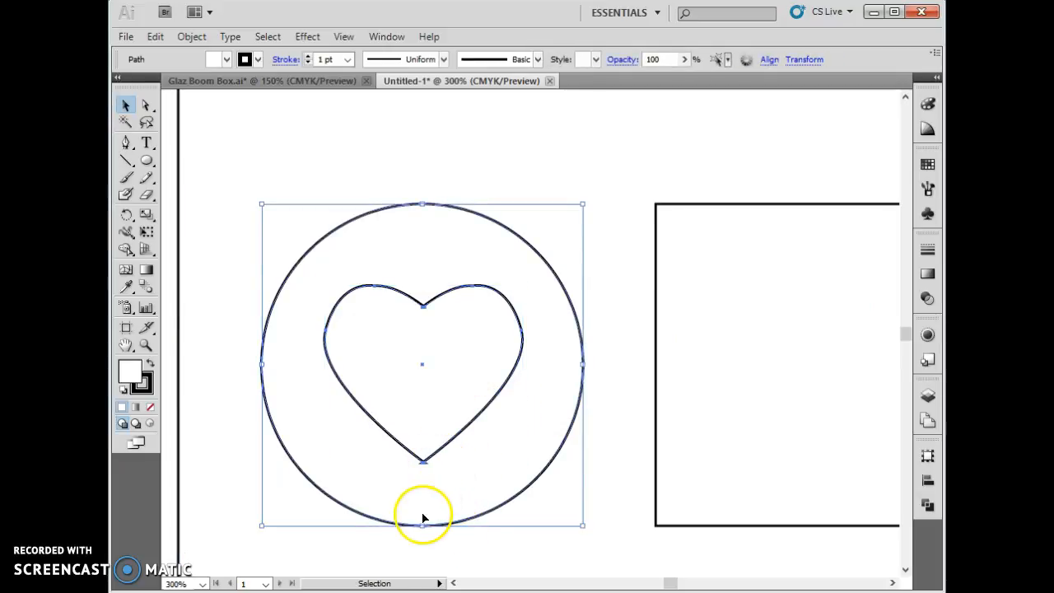
{"action": "left_click_drag", "start_coordinate": [367, 506], "coordinate": [761, 522]}
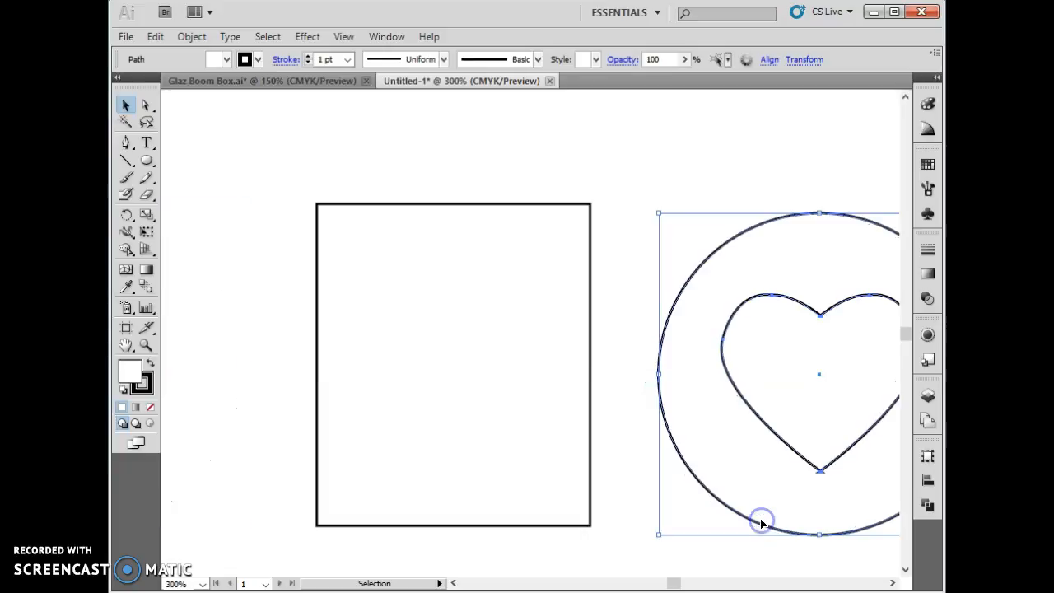
{"action": "key", "text": "a"}
{"action": "key", "text": "ctrl+1"}
{"action": "key", "text": "v"}
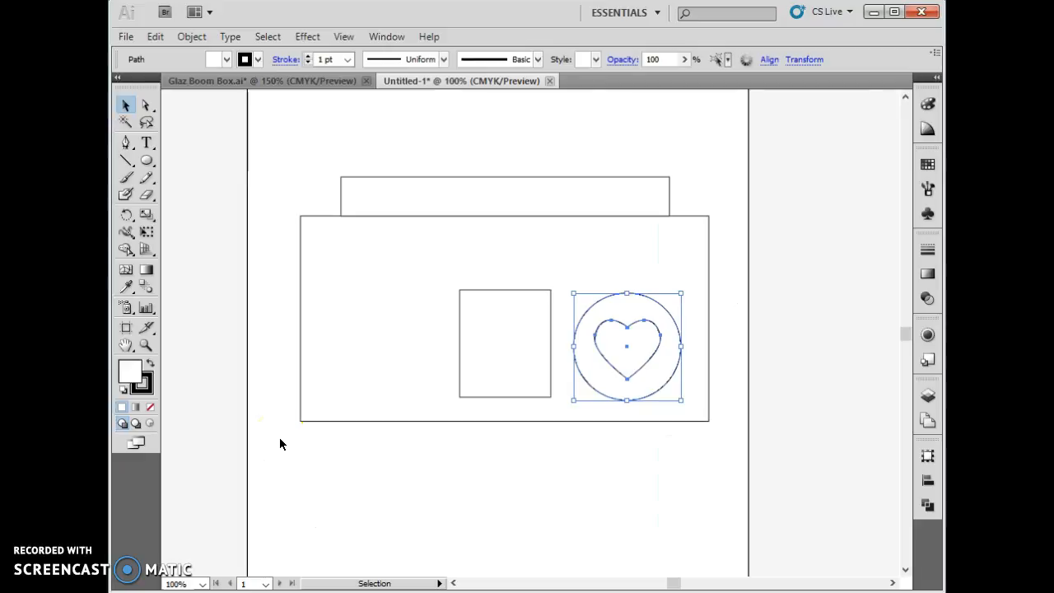
- Duplicate the circle and heart into the space left of the centre rectangle, and shift the left heart slightly down within its circle
{"action": "left_click_drag", "start_coordinate": [589, 387], "coordinate": [353, 390]}
{"action": "key", "text": "ctrl+z"}
{"action": "left_click_drag", "start_coordinate": [359, 353], "coordinate": [363, 366]}
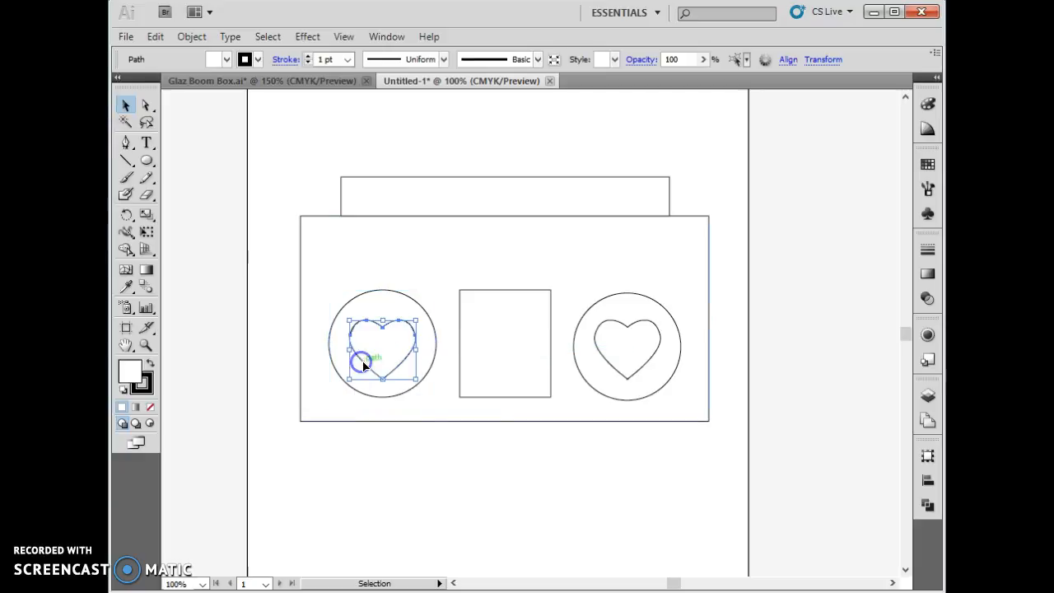
{"action": "left_click", "coordinate": [623, 544]}
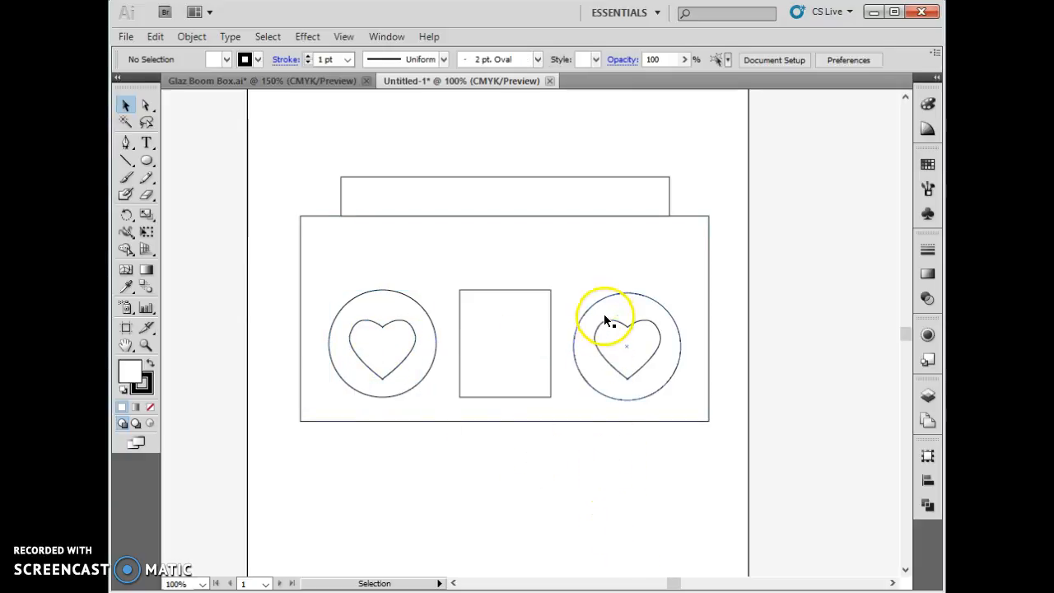
- Select the right speaker circle and its heart and nudge them up until the circle lines up with the centre rectangle
{"action": "left_click", "coordinate": [610, 293]}
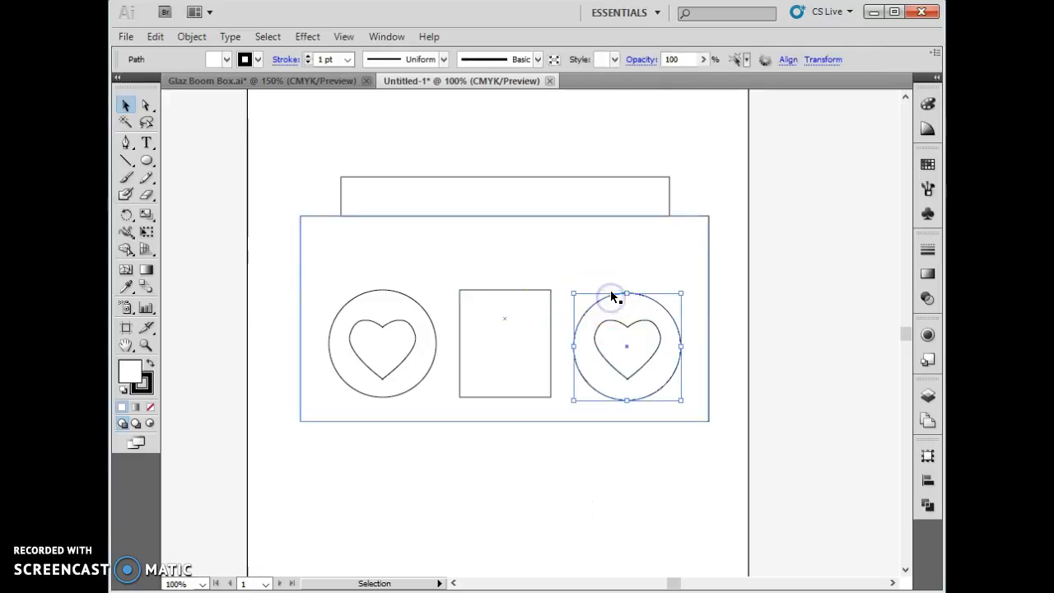
{"action": "left_click", "coordinate": [623, 372], "text": "shift"}
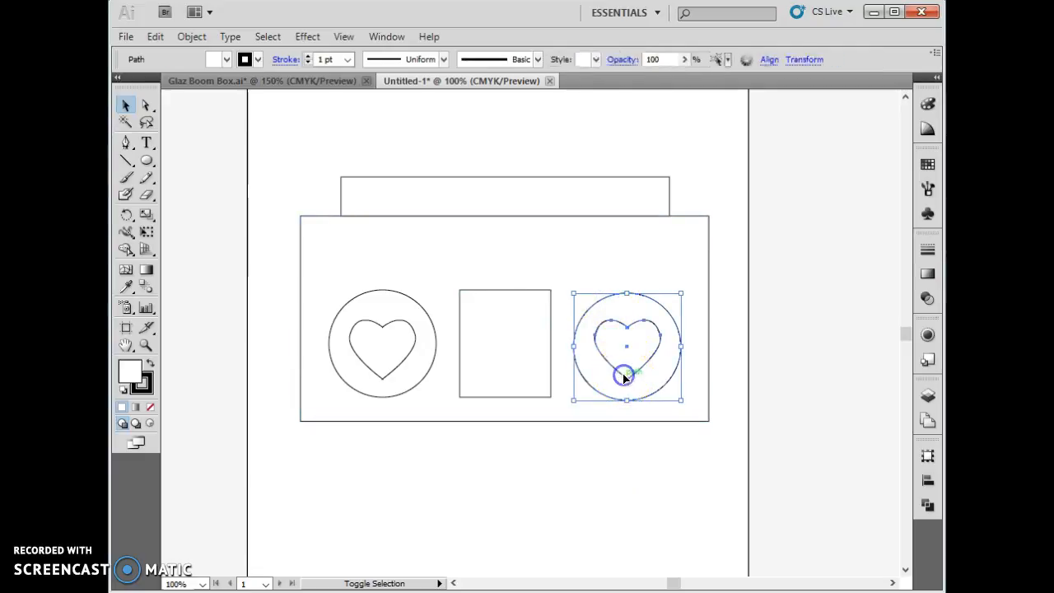
{"action": "key", "text": "Up"}
{"action": "key", "text": "Up"}
{"action": "key", "text": "Up"}
{"action": "key", "text": "Up"}
{"action": "key", "text": "Up"}
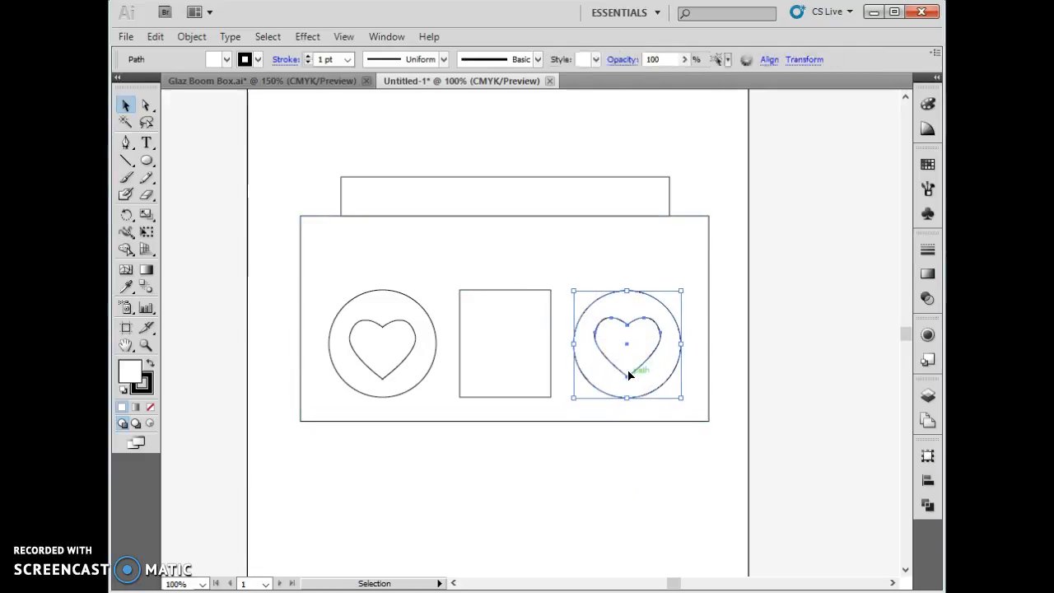
{"action": "key", "text": "Up"}
{"action": "key", "text": "Down"}
{"action": "key", "text": "Down"}
{"action": "key", "text": "Down"}
{"action": "left_click", "coordinate": [597, 571]}
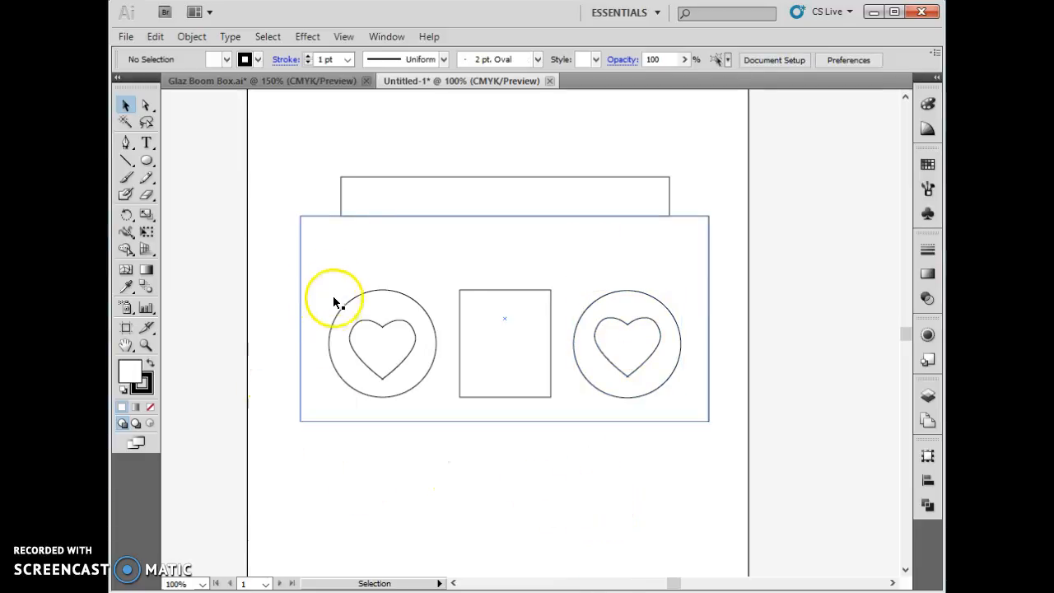
- Draw a narrow rectangle as wide as the handle and about 28 pt high across the body, above the speakers
{"action": "left_click_drag", "start_coordinate": [146, 163], "coordinate": [180, 163]}
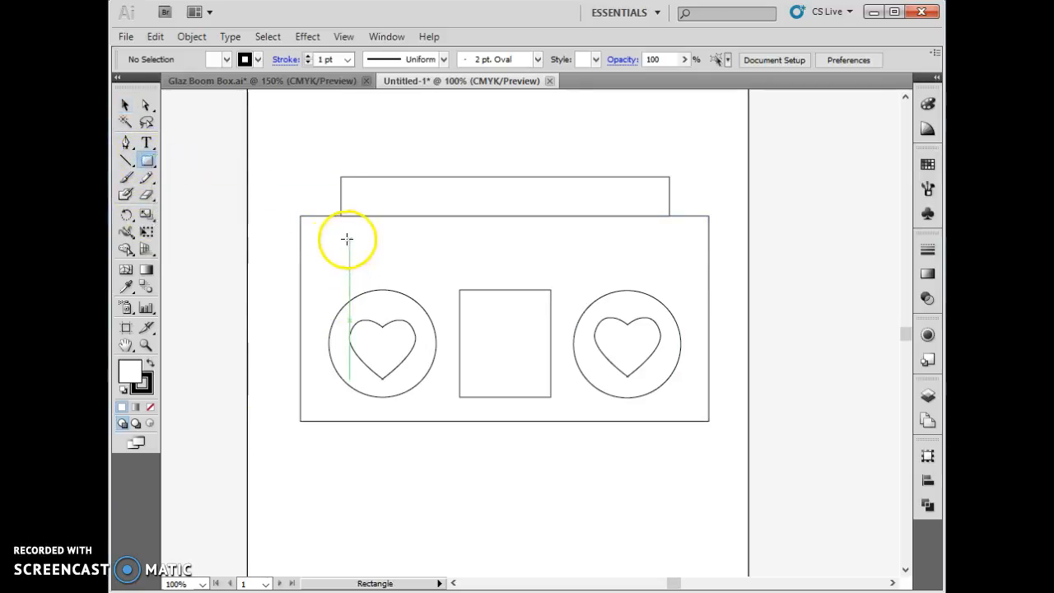
{"action": "mouse_move", "coordinate": [340, 243]}
{"action": "left_mouse_down"}
{"action": "mouse_move", "coordinate": [680, 269]}
{"action": "mouse_move", "coordinate": [672, 264]}
{"action": "left_mouse_up"}
{"action": "left_click", "coordinate": [570, 489]}
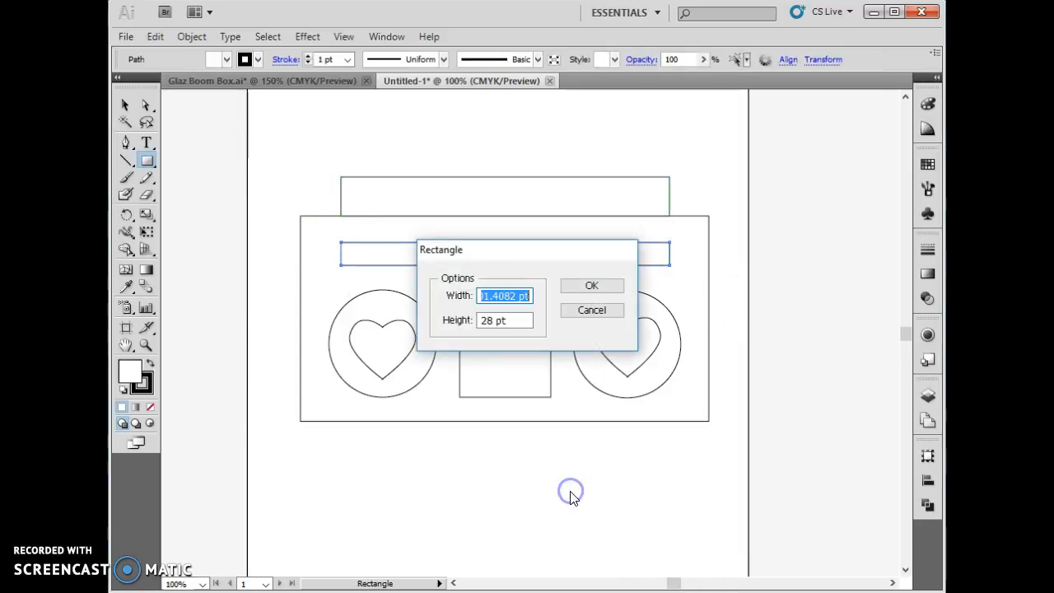
{"action": "left_click", "coordinate": [592, 309]}
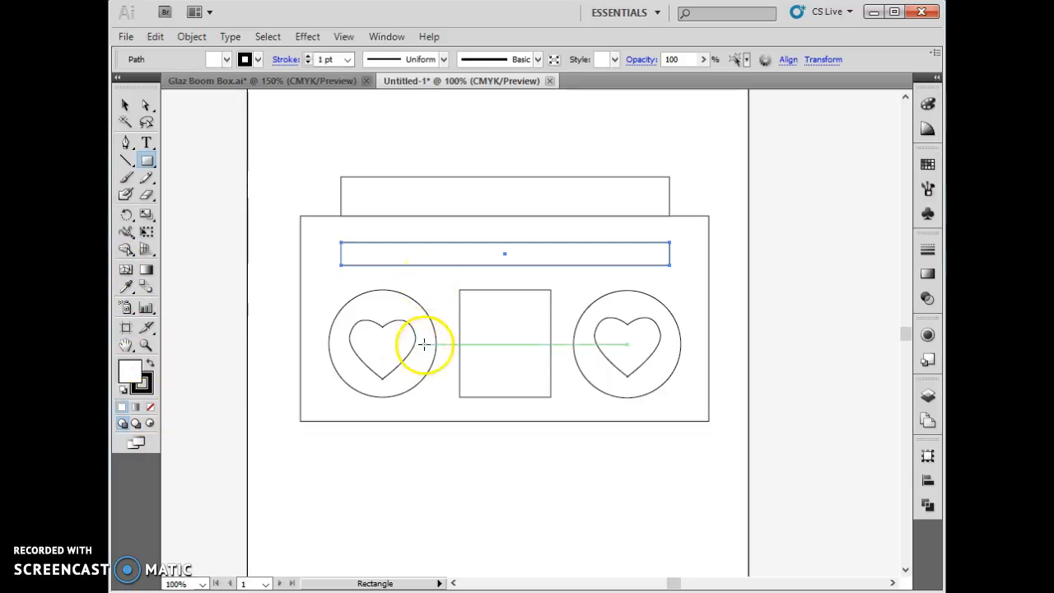
- Select the boom box body rectangle and set both its fill and its stroke to None
{"action": "left_click", "coordinate": [122, 109]}
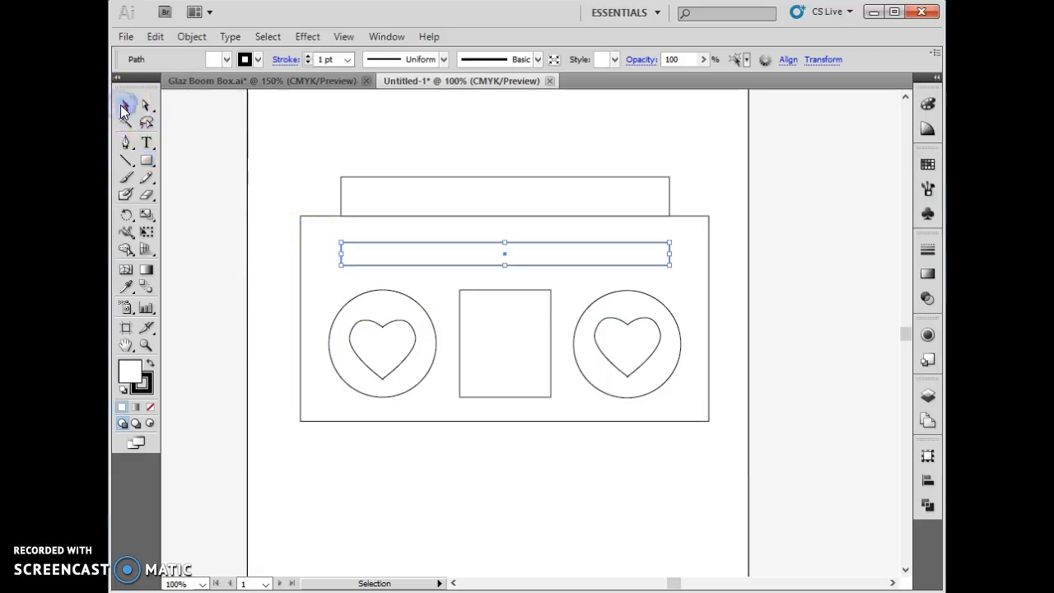
{"action": "left_click", "coordinate": [307, 299]}
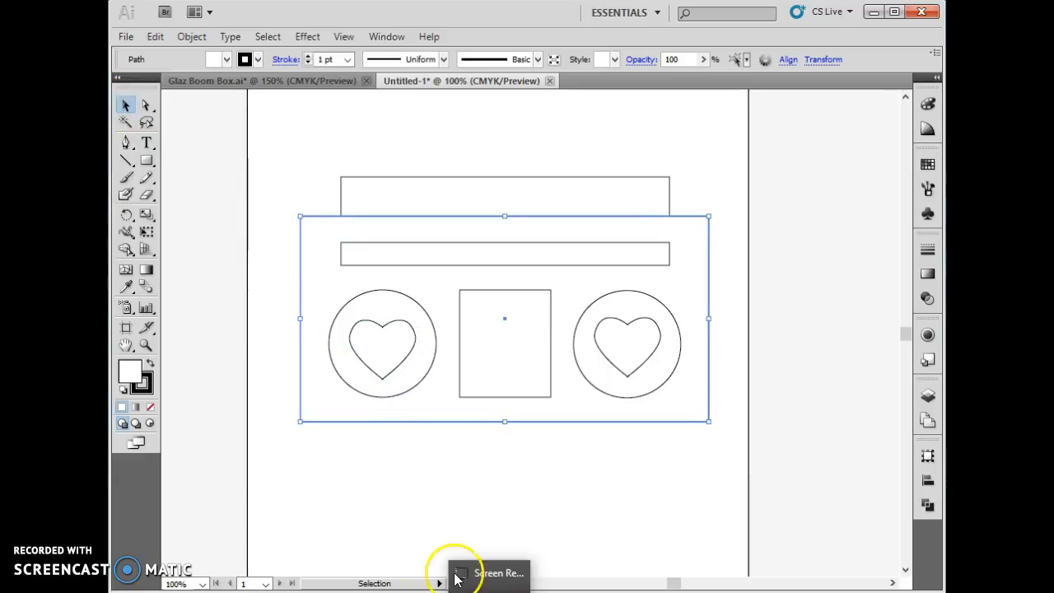
{"action": "left_click", "coordinate": [149, 385]}
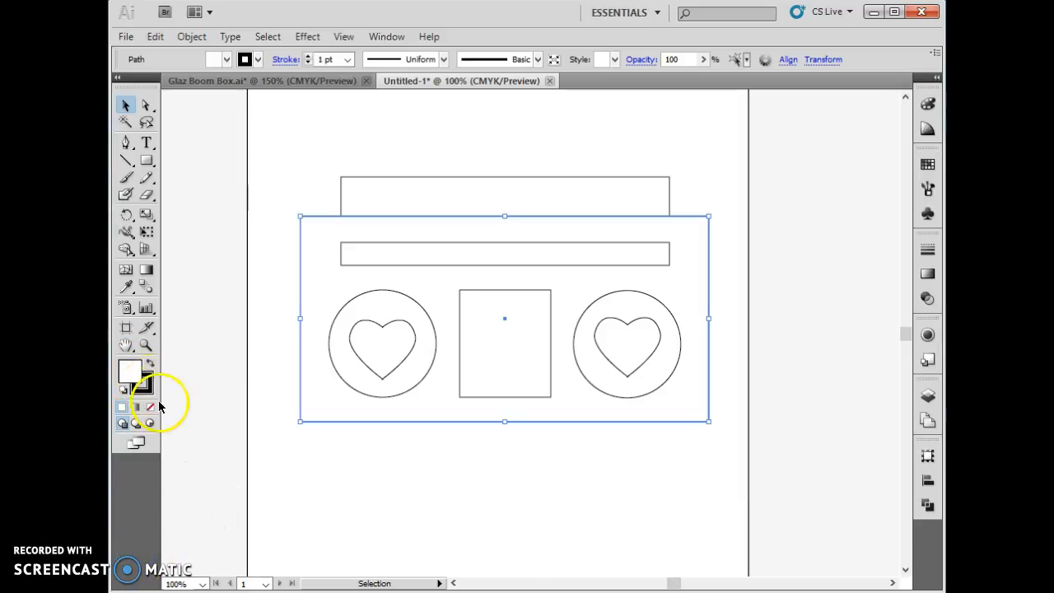
{"action": "left_click", "coordinate": [128, 372]}
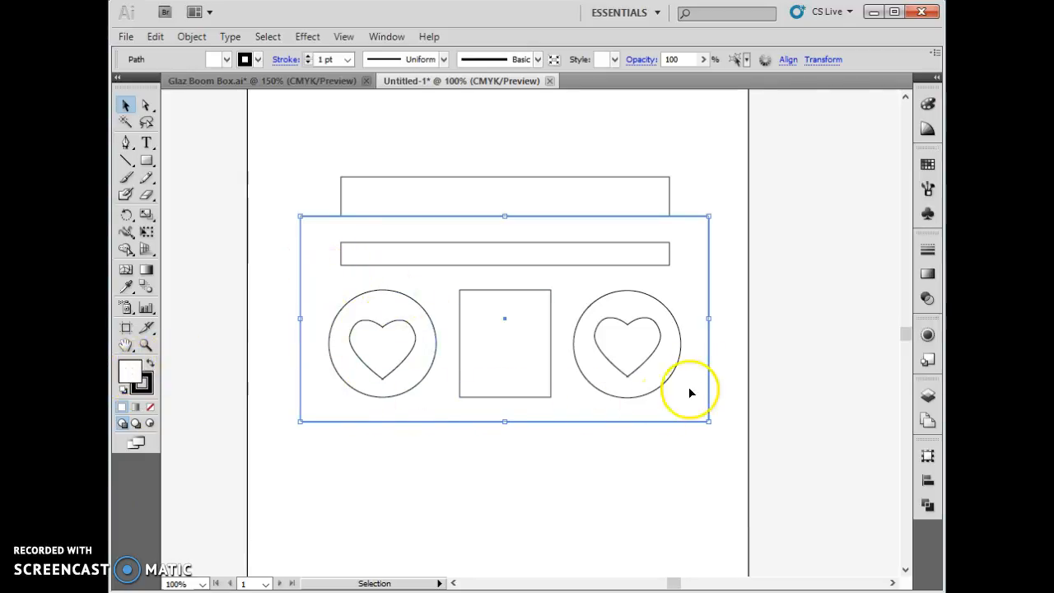
{"action": "left_click", "coordinate": [144, 381]}
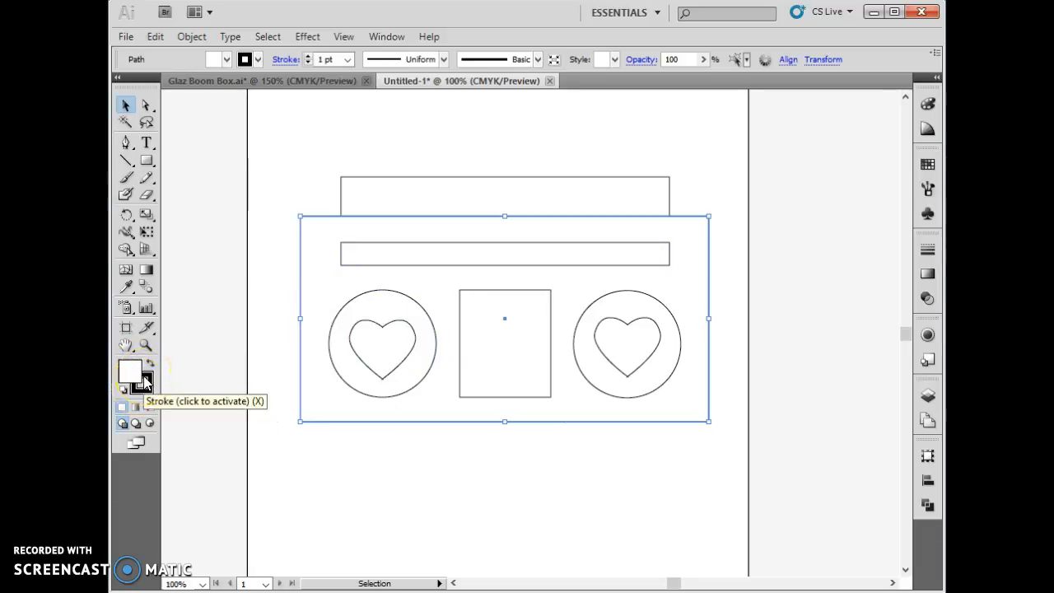
{"action": "left_click", "coordinate": [132, 372]}
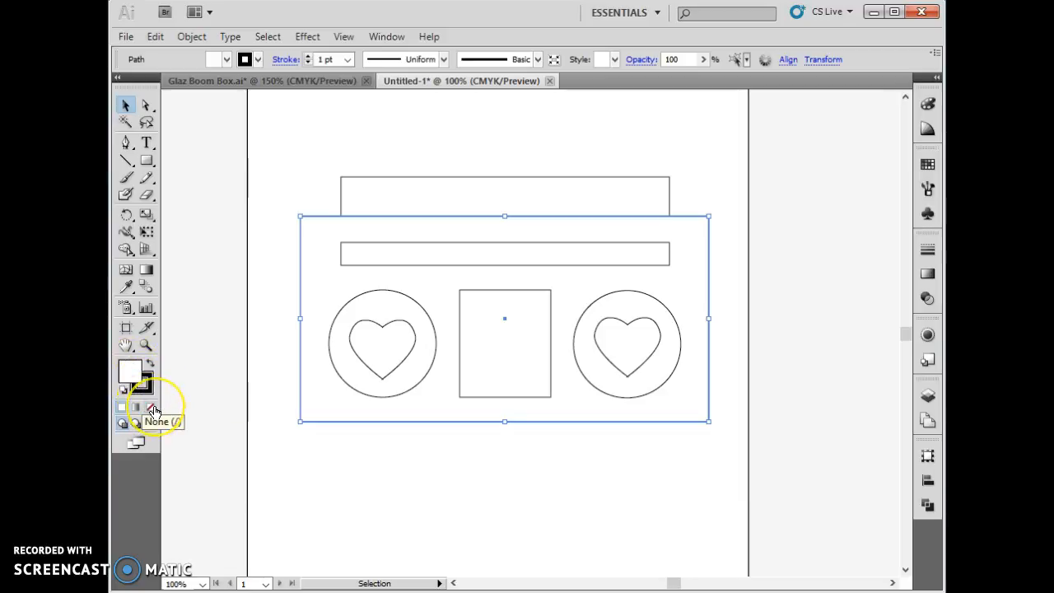
{"action": "left_click", "coordinate": [154, 409]}
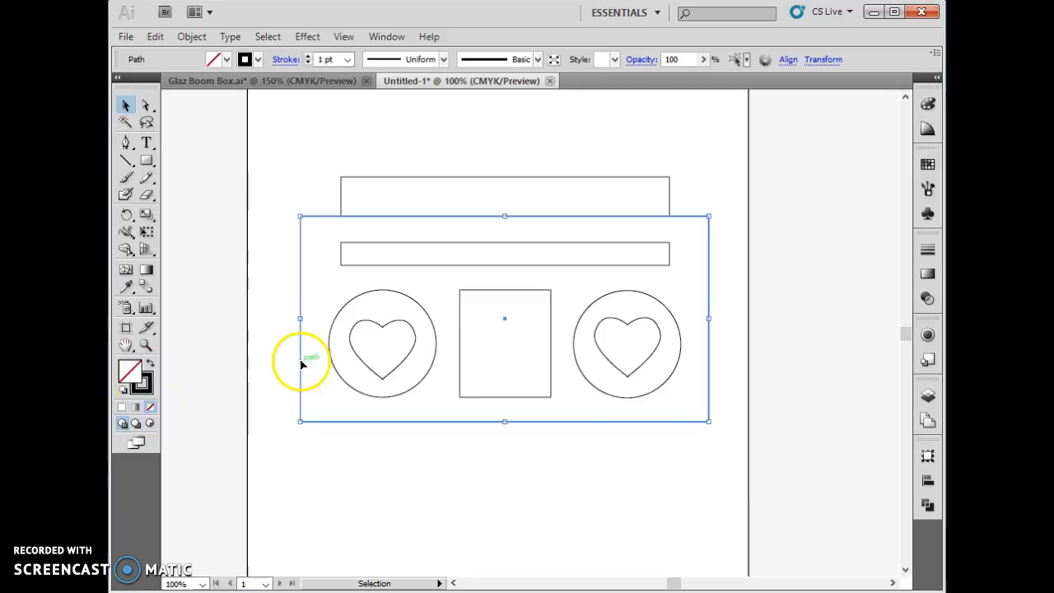
{"action": "left_click", "coordinate": [143, 379]}
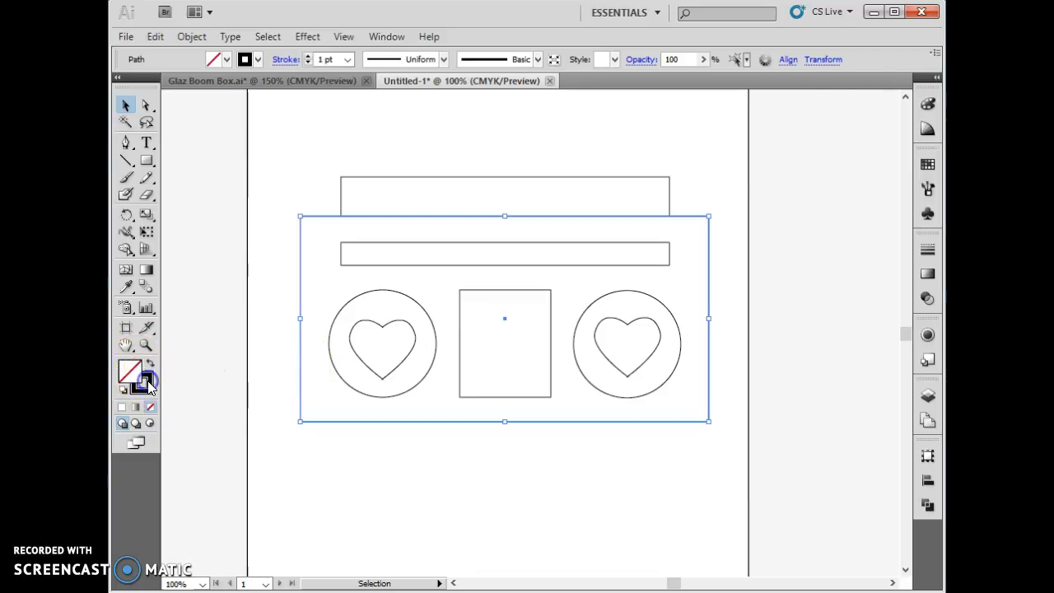
{"action": "left_click", "coordinate": [154, 408]}
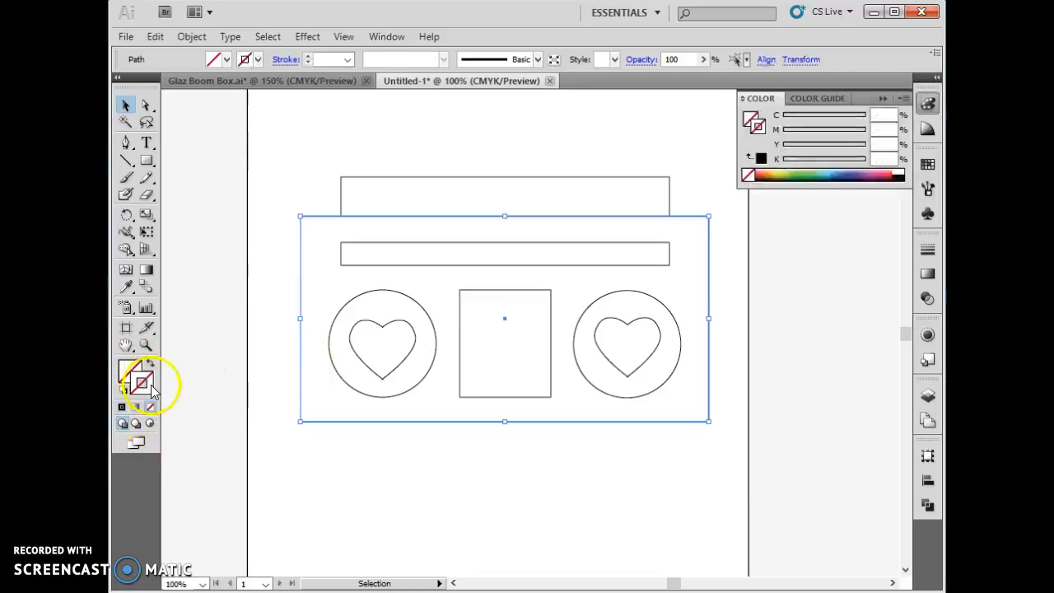
- Fill the body rectangle with bright pink (C 0, M 98.04, Y 21.57, K 0) and deselect it
{"action": "left_click", "coordinate": [122, 374]}
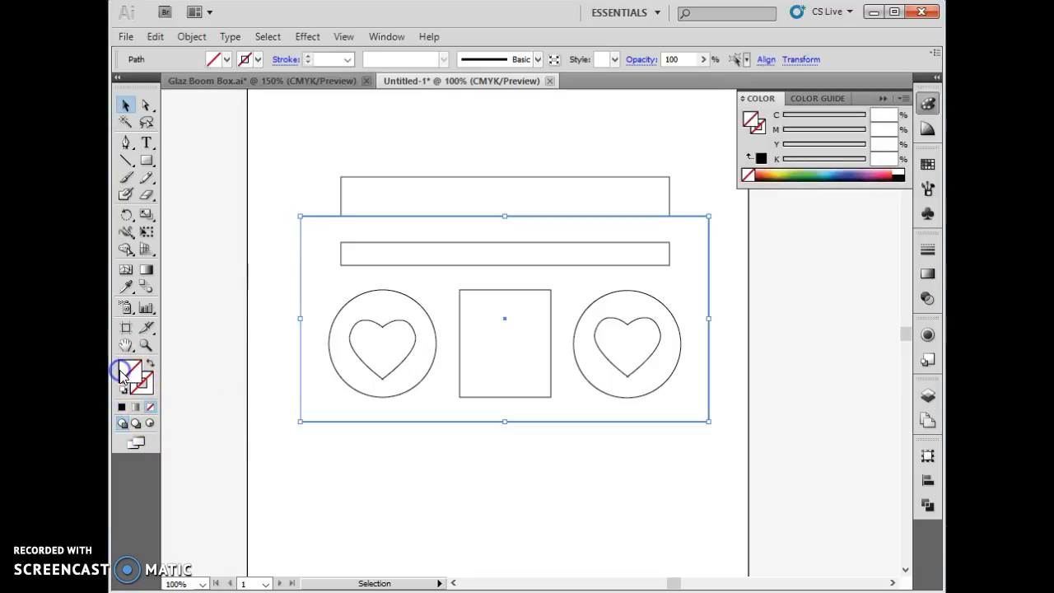
{"action": "left_click", "coordinate": [227, 61]}
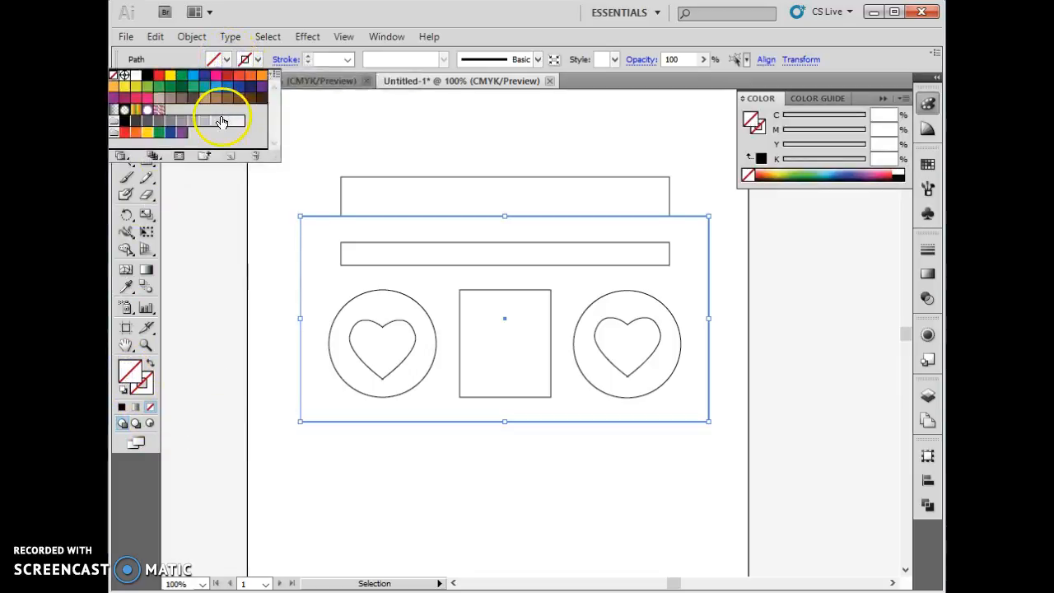
{"action": "left_click_drag", "start_coordinate": [782, 174], "coordinate": [884, 173]}
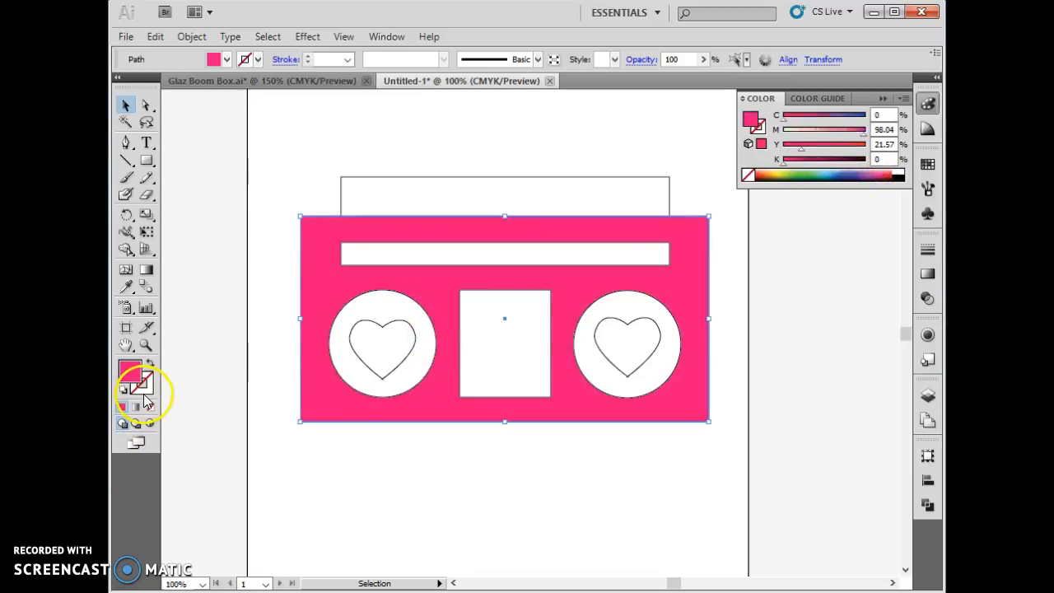
{"action": "left_click", "coordinate": [461, 467]}
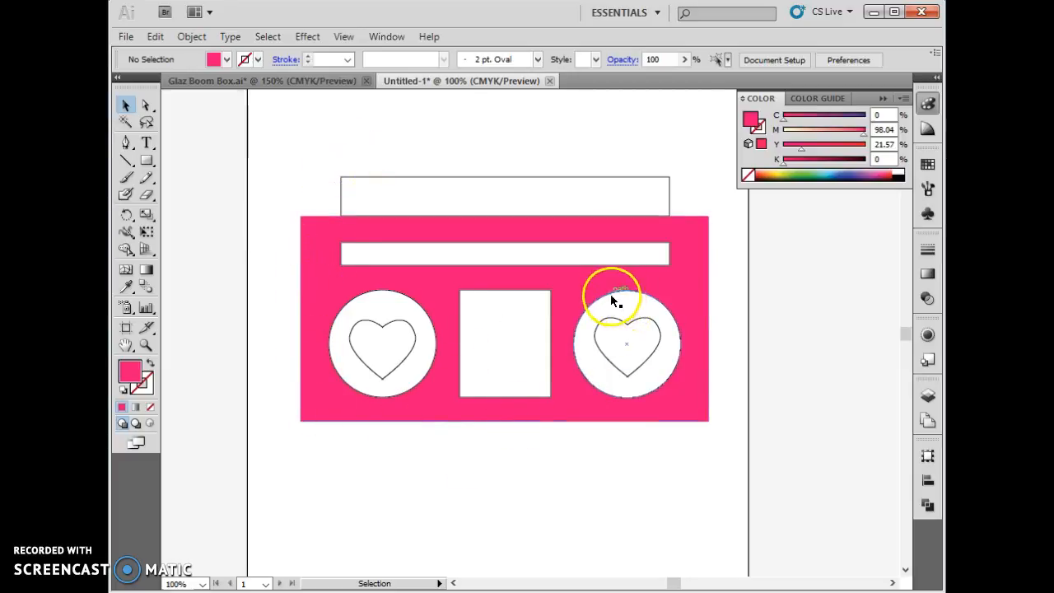
- Set the stroke colour to black with nothing selected
{"action": "left_click", "coordinate": [150, 391]}
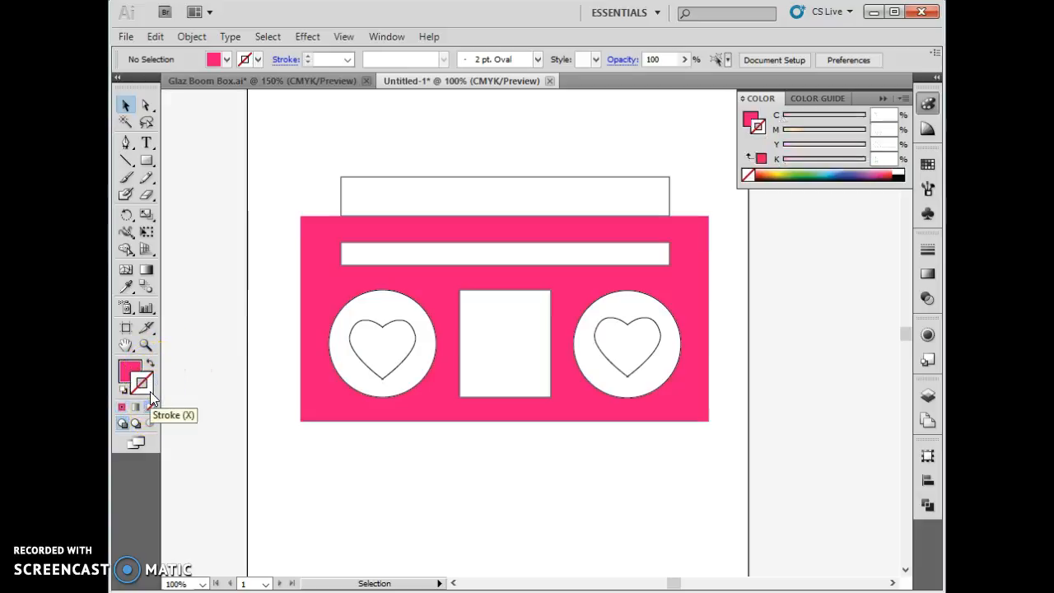
{"action": "left_click", "coordinate": [147, 379]}
{"action": "left_click", "coordinate": [145, 391]}
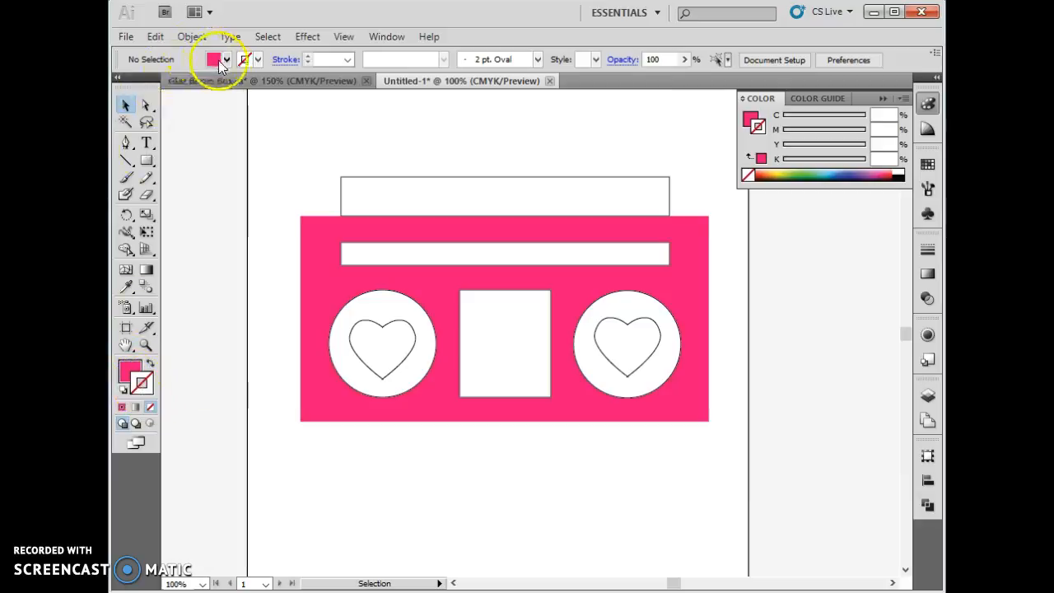
{"action": "left_click", "coordinate": [257, 58]}
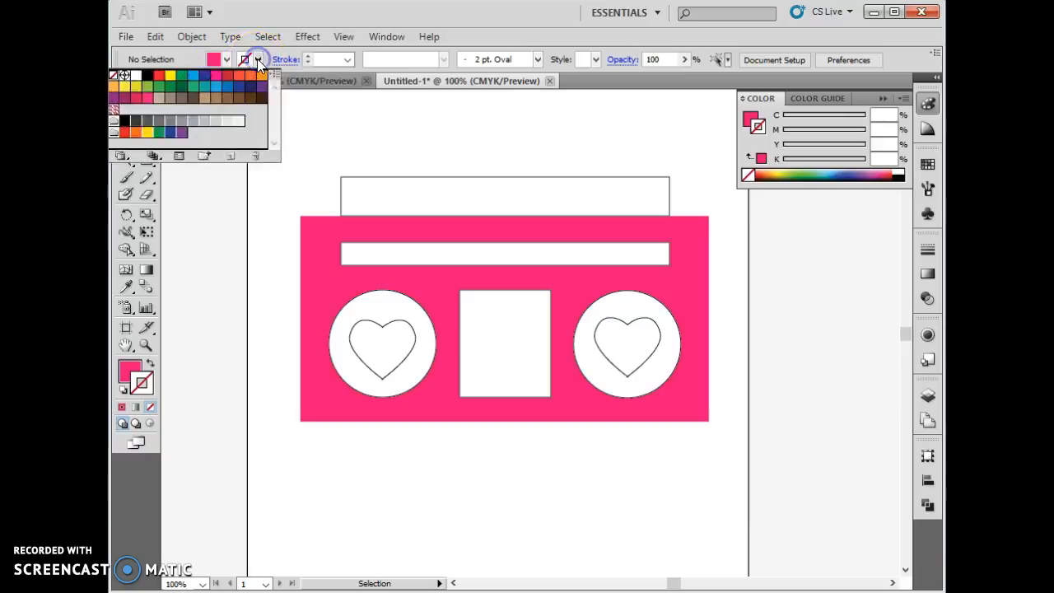
{"action": "left_click", "coordinate": [127, 122]}
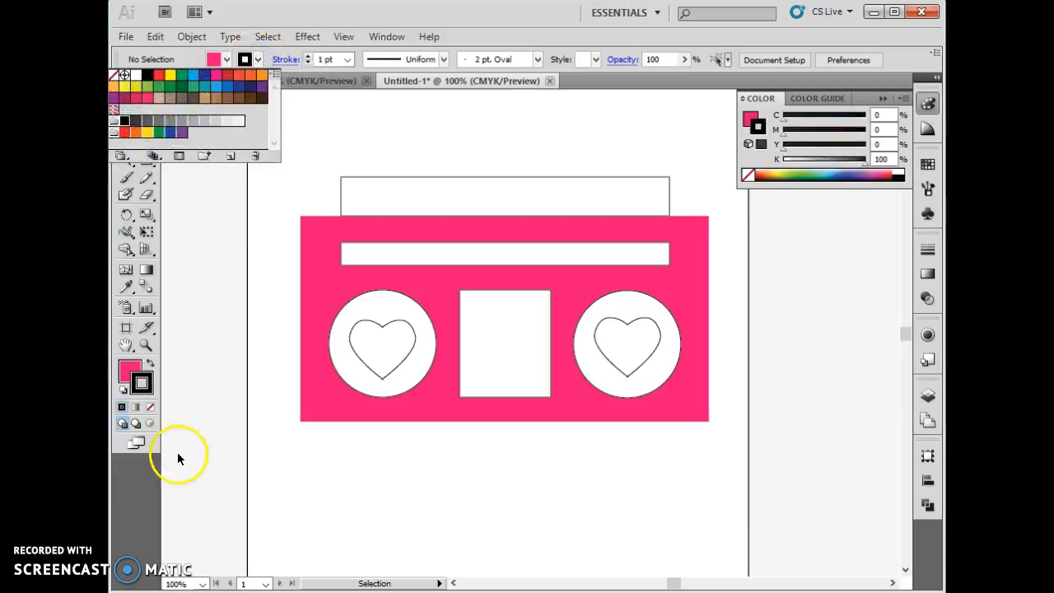
{"action": "left_click", "coordinate": [370, 478]}
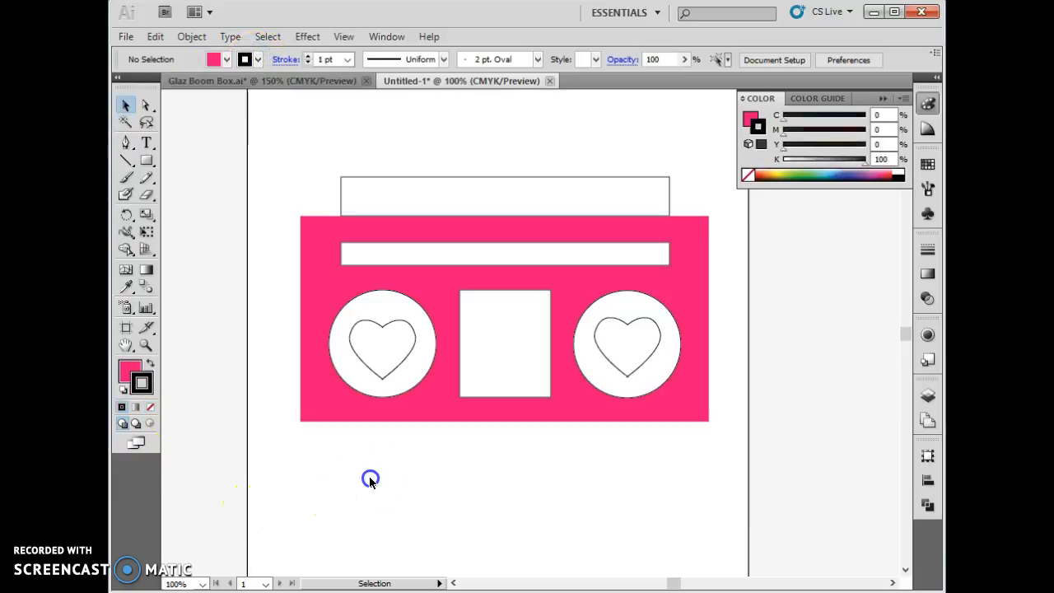
- Select the pink body rectangle, give it a black stroke and raise the stroke weight to 13 pt
{"action": "left_click", "coordinate": [379, 415]}
{"action": "left_click", "coordinate": [136, 387]}
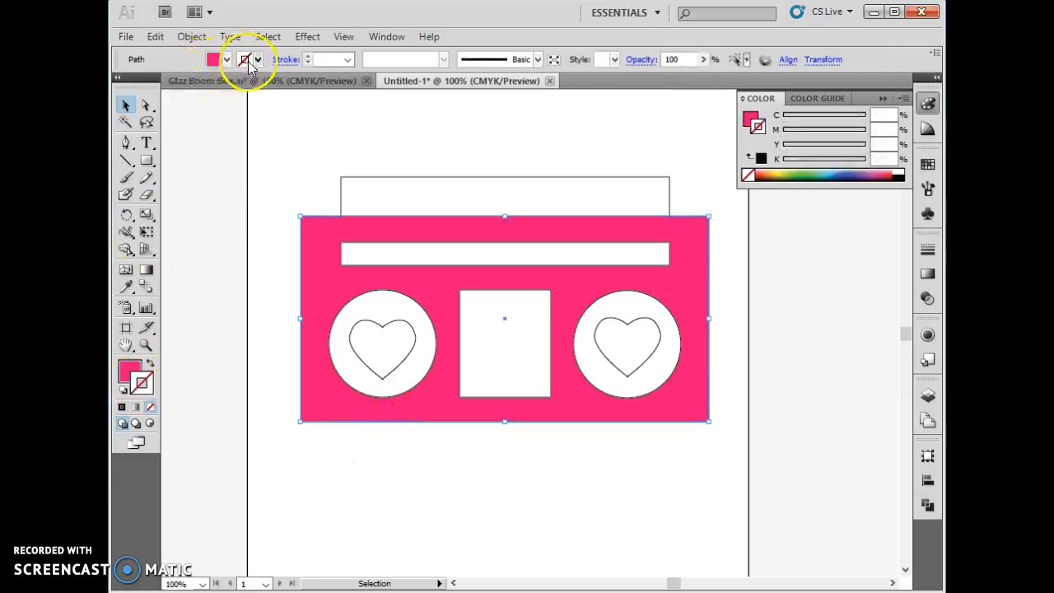
{"action": "left_click", "coordinate": [257, 59]}
{"action": "left_click", "coordinate": [146, 128]}
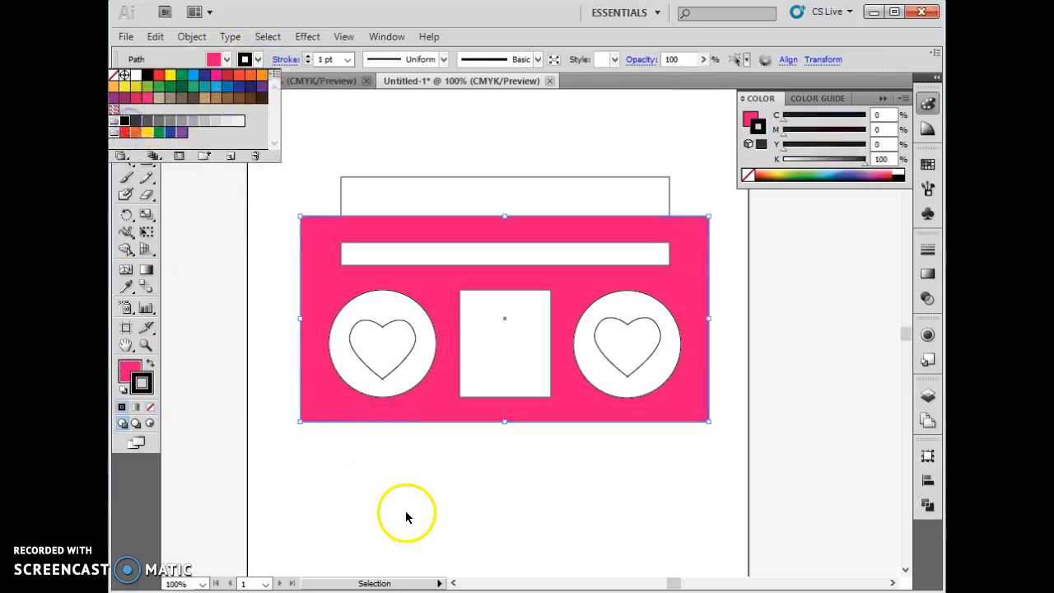
{"action": "left_click", "coordinate": [412, 506]}
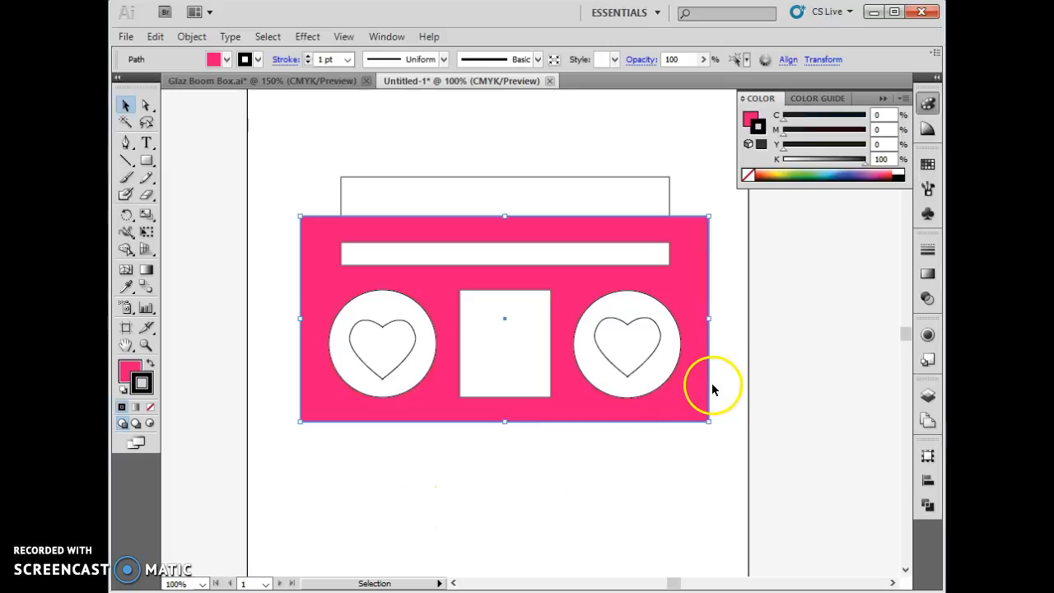
{"action": "left_click", "coordinate": [737, 398]}
{"action": "left_click", "coordinate": [441, 420]}
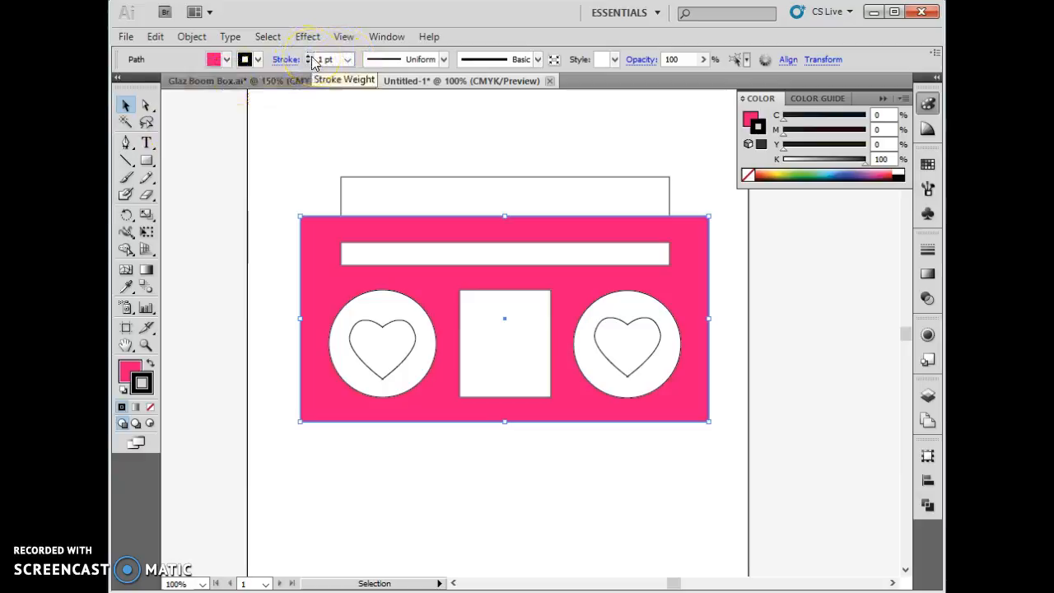
{"action": "left_click", "coordinate": [310, 57]}
{"action": "left_click_drag", "start_coordinate": [310, 57], "coordinate": [310, 57]}
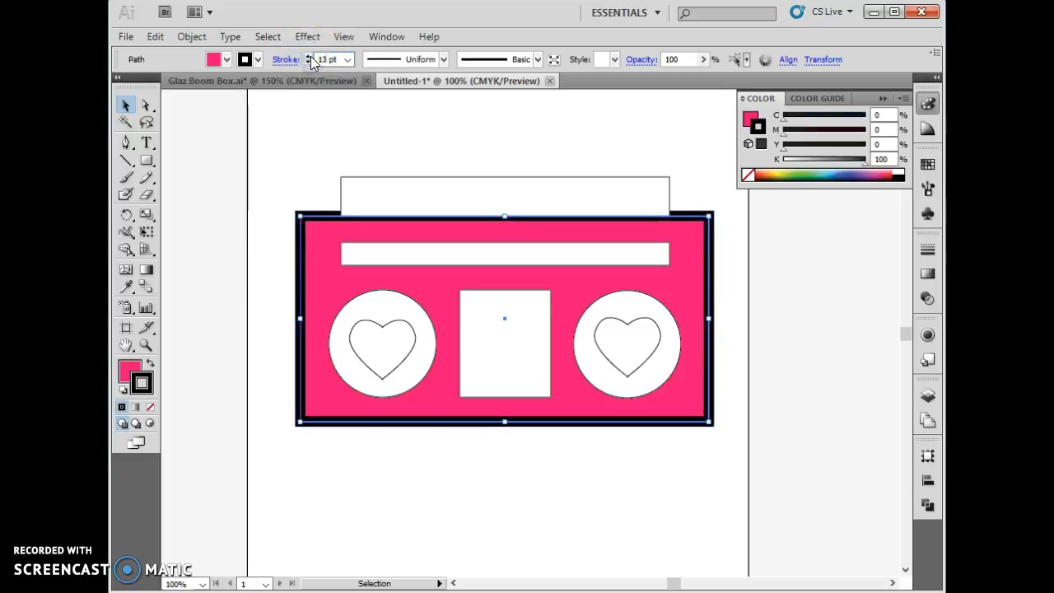
- Try the lens-shaped width profile on the body's outline and return it to Uniform
{"action": "left_click", "coordinate": [442, 60]}
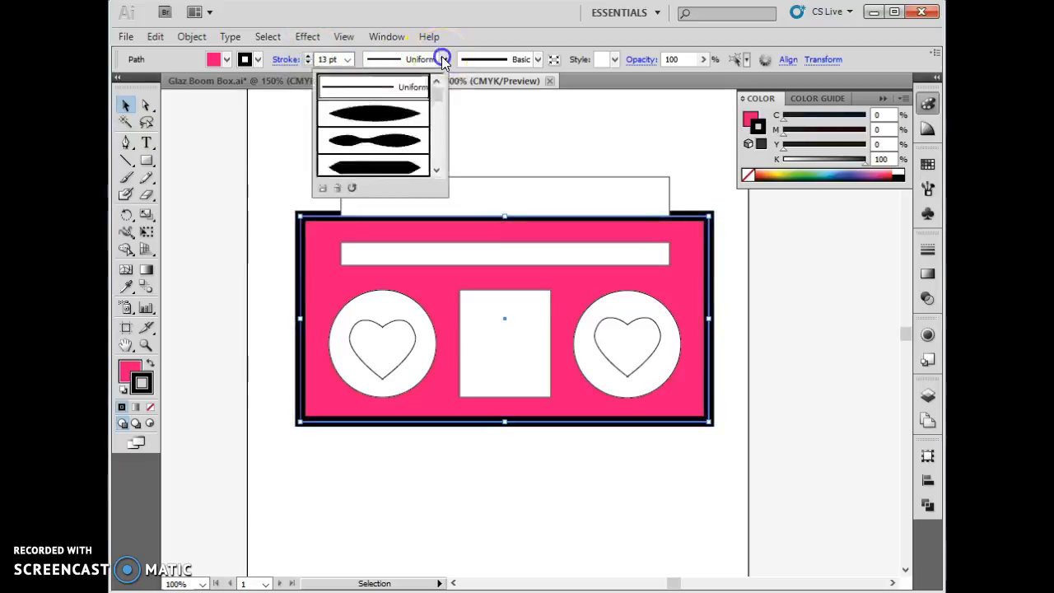
{"action": "left_click", "coordinate": [414, 112]}
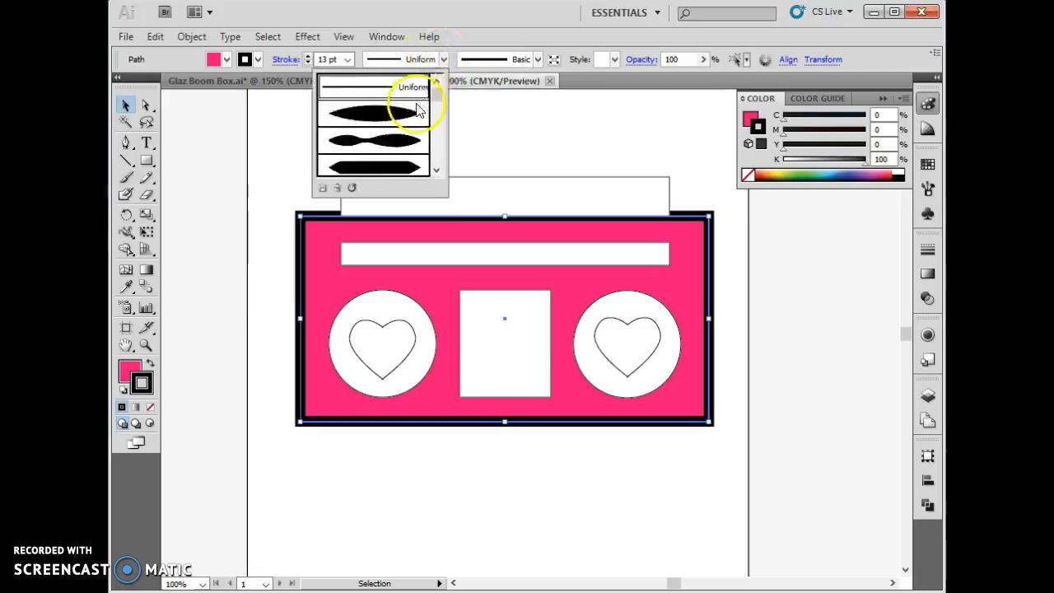
{"action": "left_click", "coordinate": [442, 60]}
{"action": "left_click", "coordinate": [364, 88]}
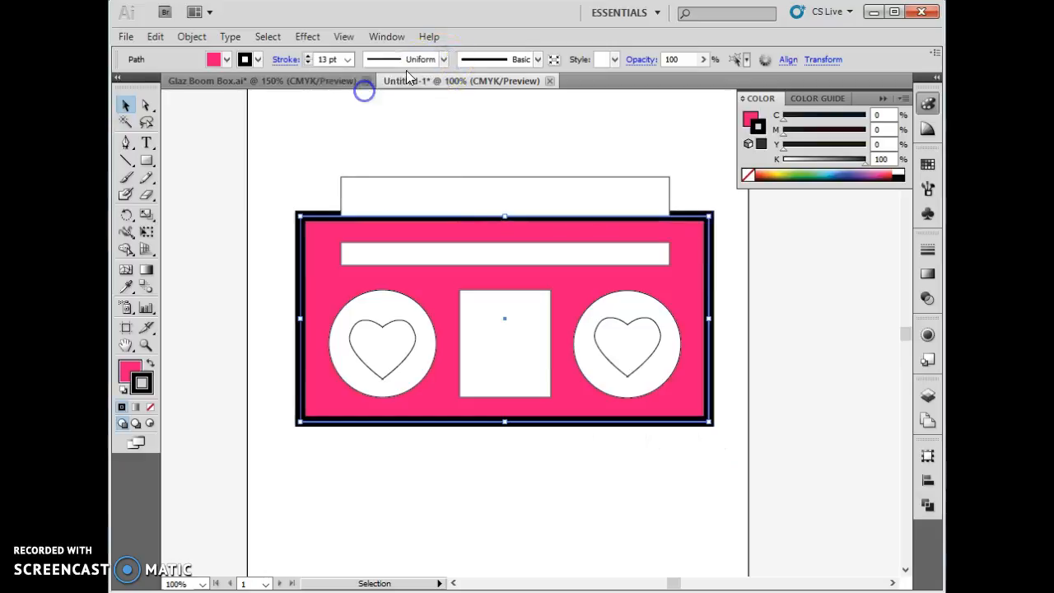
- Apply the Chalk - Scribble brush to the body's outline and deselect it
{"action": "left_click", "coordinate": [536, 60]}
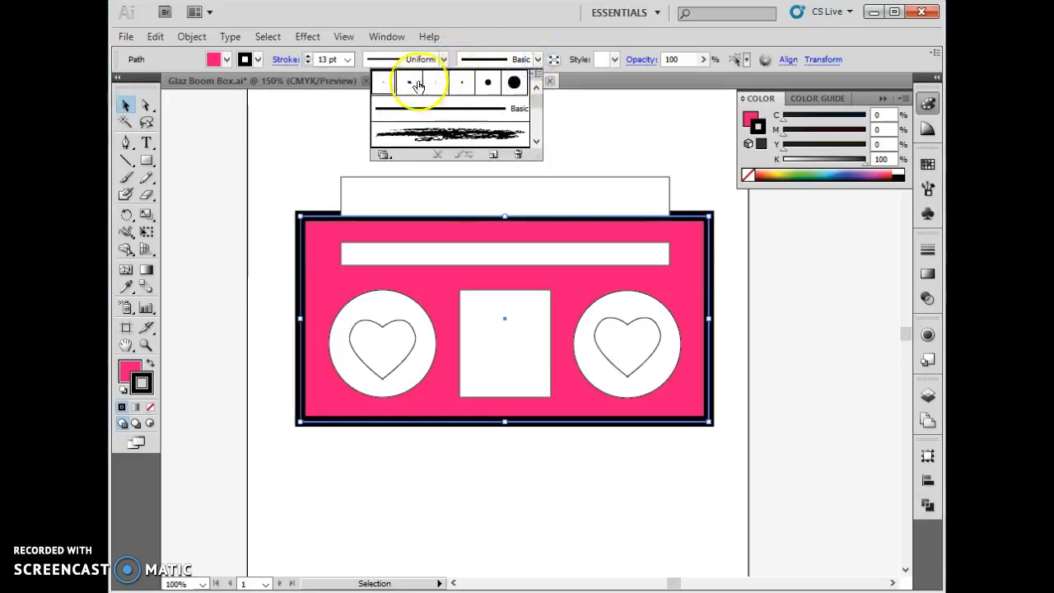
{"action": "left_click", "coordinate": [436, 134]}
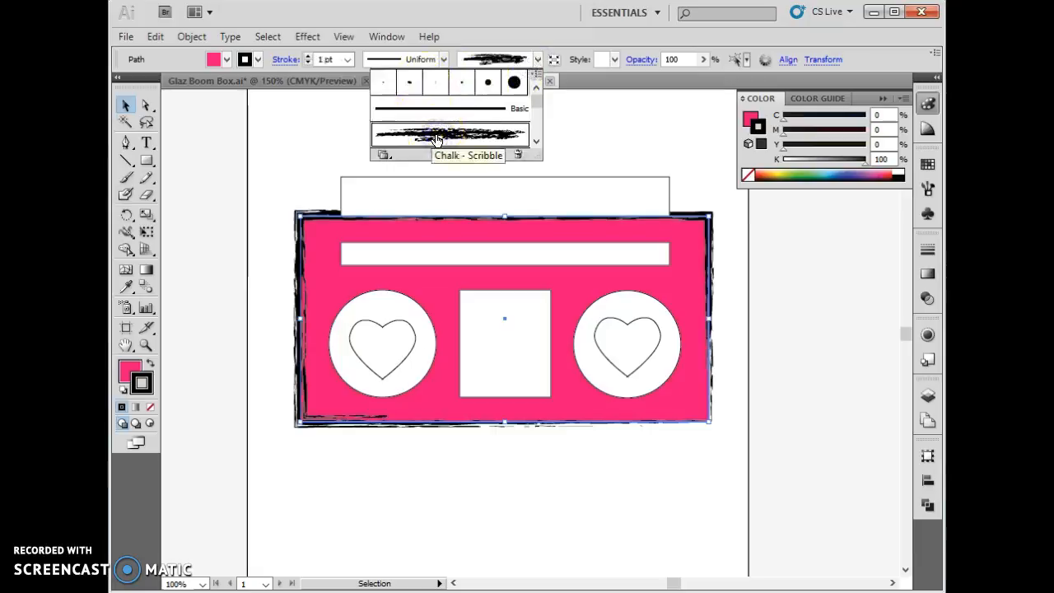
{"action": "left_click", "coordinate": [482, 482]}
{"action": "left_click", "coordinate": [474, 477]}
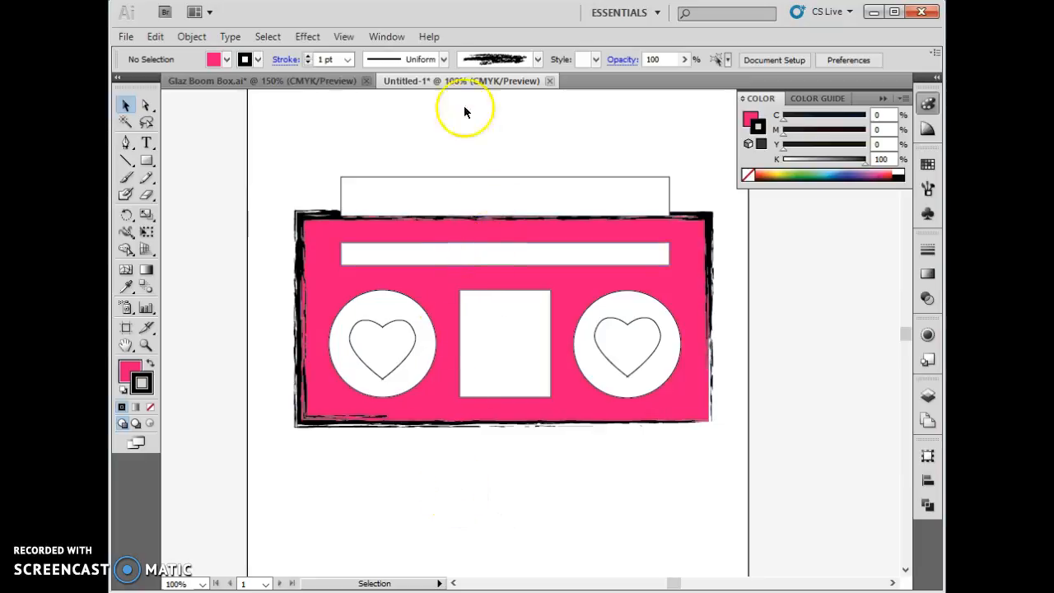
- Try to switch the outline back to the Basic brush without selecting the body
{"action": "left_click", "coordinate": [537, 60]}
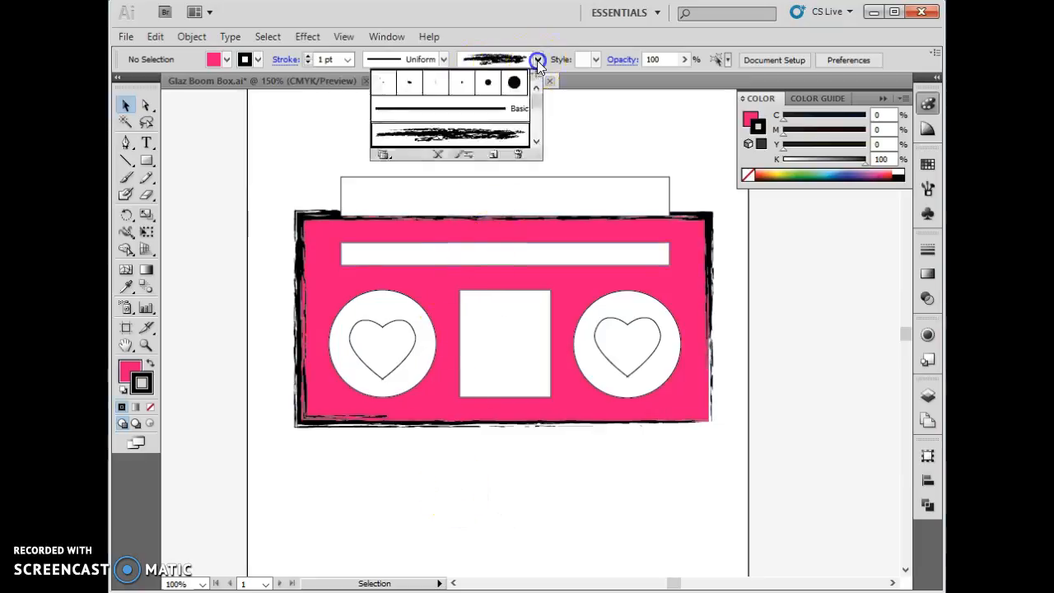
{"action": "left_click", "coordinate": [508, 111]}
{"action": "left_click", "coordinate": [522, 541]}
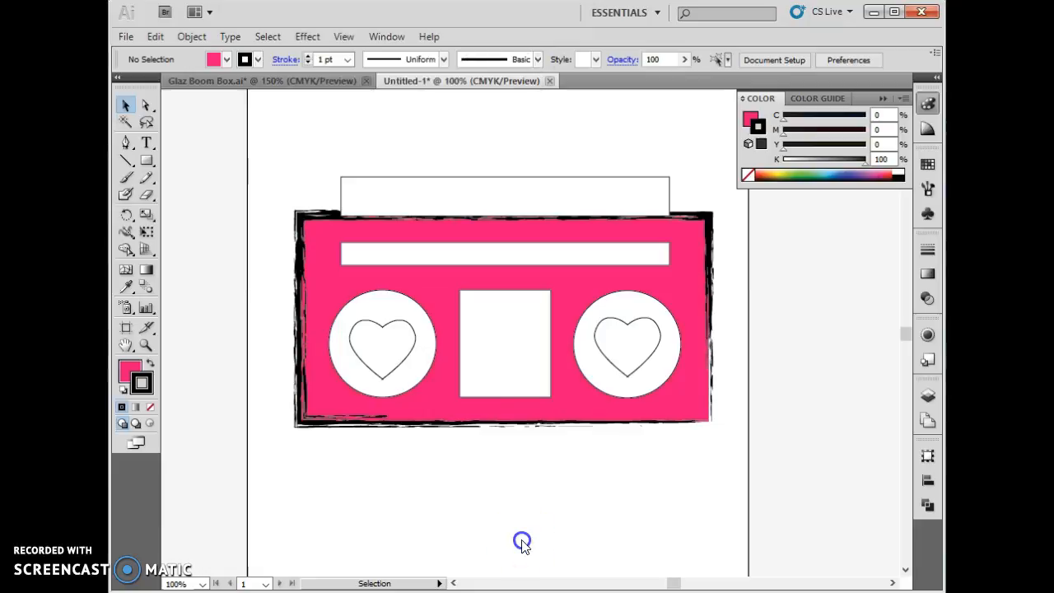
- Select the body rectangle, return its outline to the Basic brush and set the stroke weight to 6 pt
{"action": "left_click", "coordinate": [327, 263]}
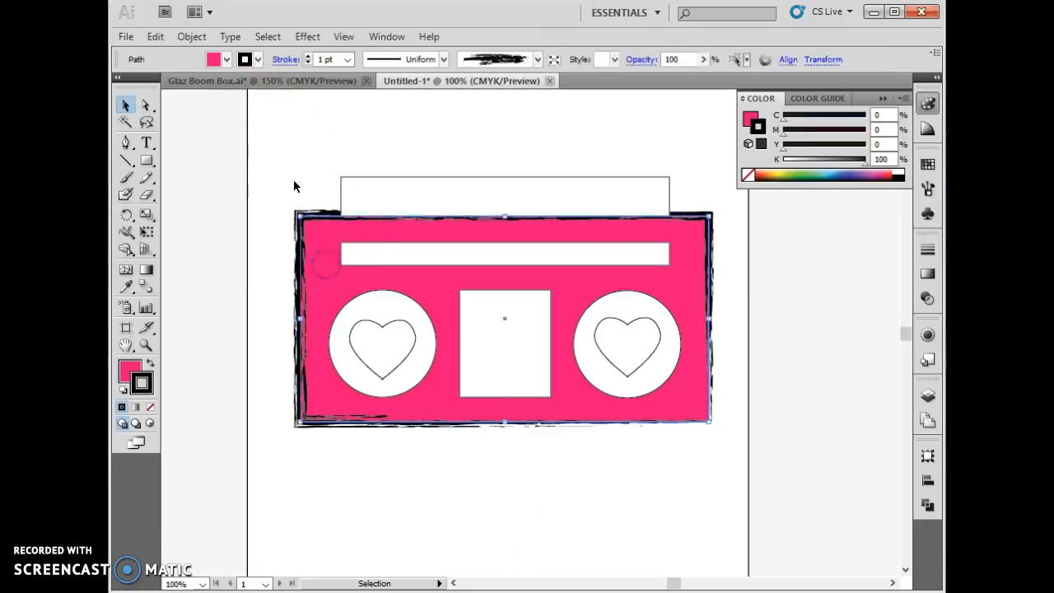
{"action": "left_click", "coordinate": [506, 64]}
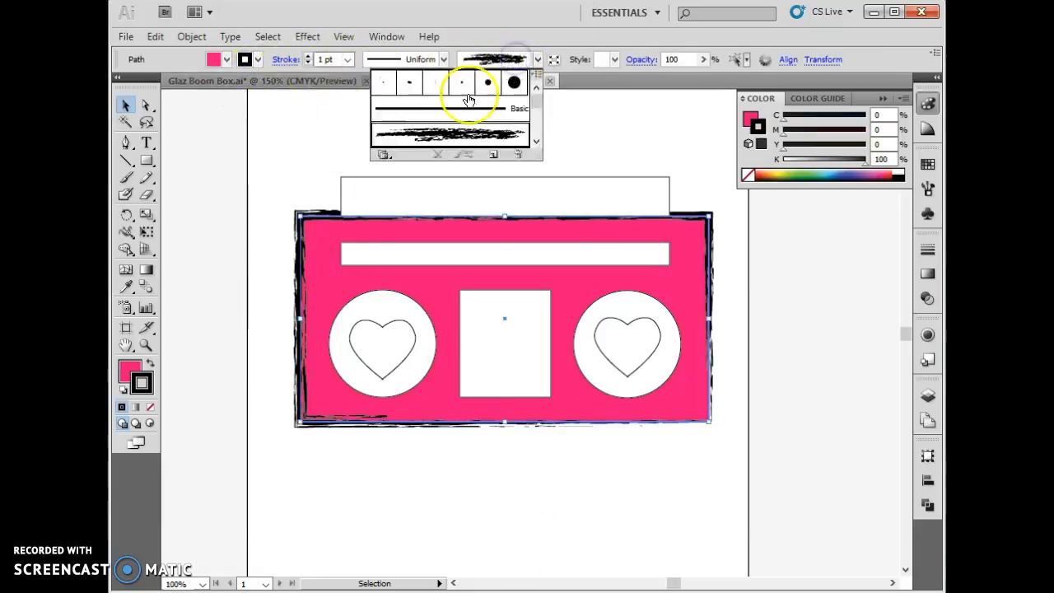
{"action": "left_click", "coordinate": [442, 108]}
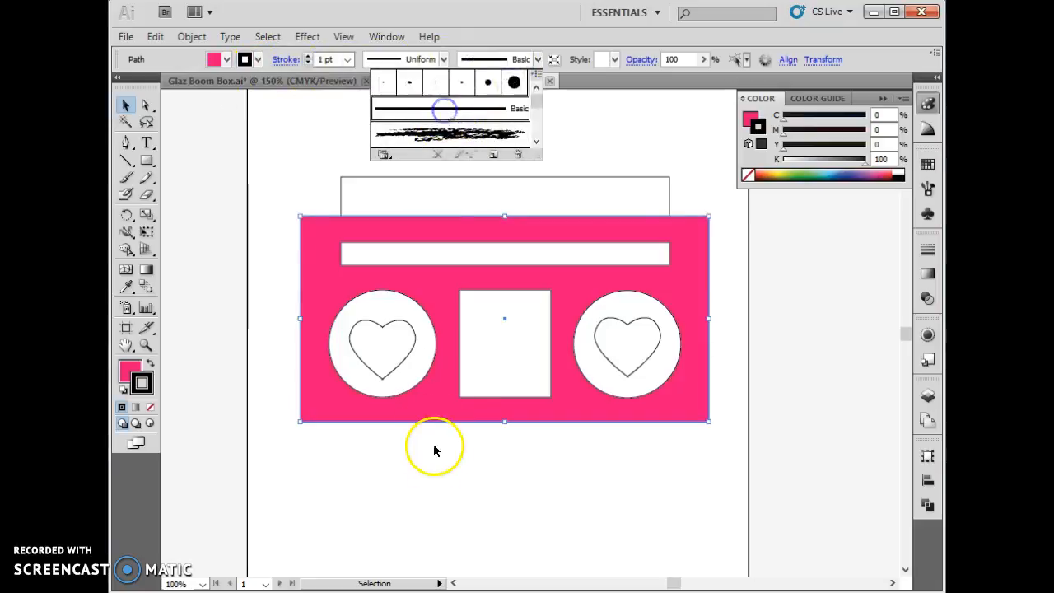
{"action": "left_click", "coordinate": [308, 56]}
{"action": "left_click", "coordinate": [308, 56]}
{"action": "left_click", "coordinate": [384, 489]}
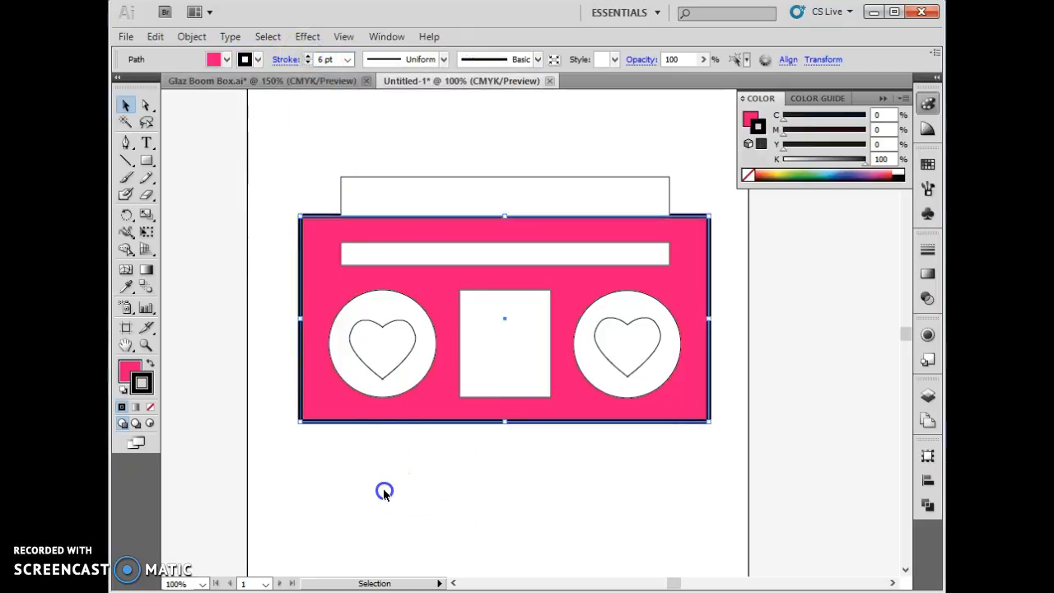
- Fill the boom box's centre panel with the multicolour red and purple pattern swatch
{"action": "left_click_drag", "start_coordinate": [402, 449], "coordinate": [434, 416]}
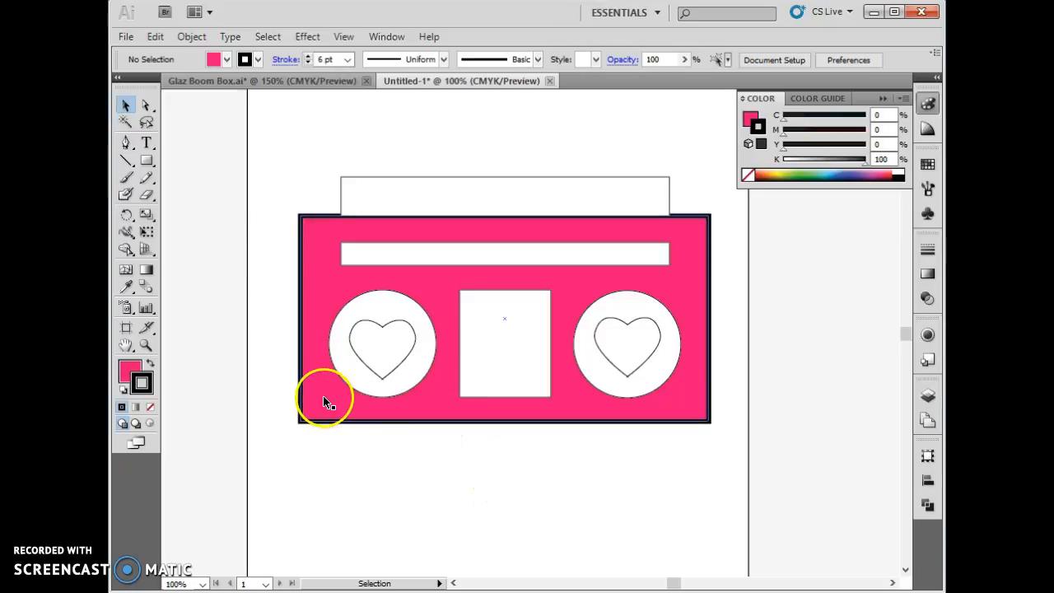
{"action": "left_click", "coordinate": [499, 395]}
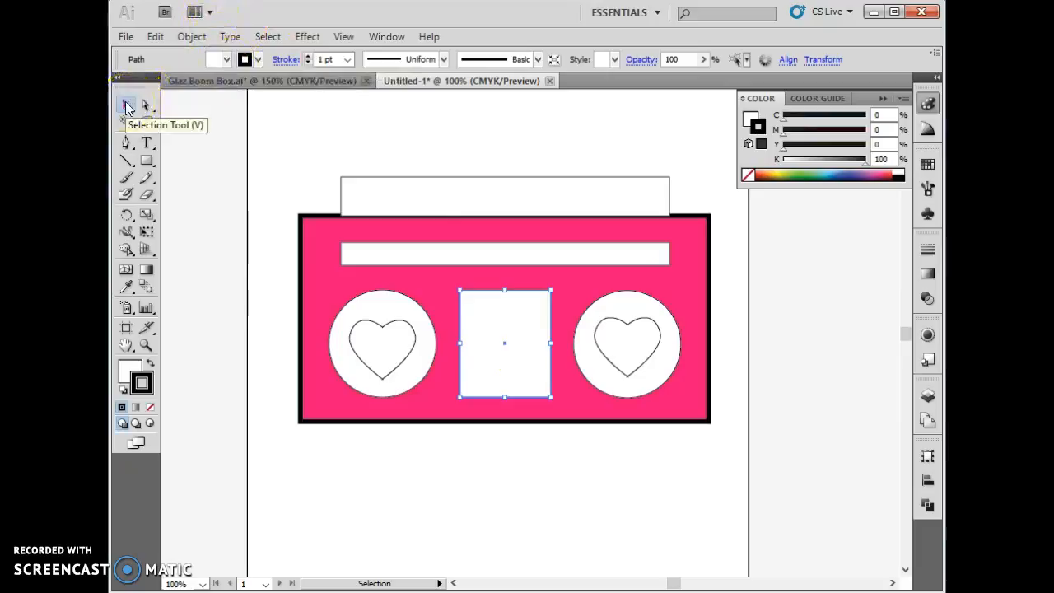
{"action": "left_click", "coordinate": [221, 60]}
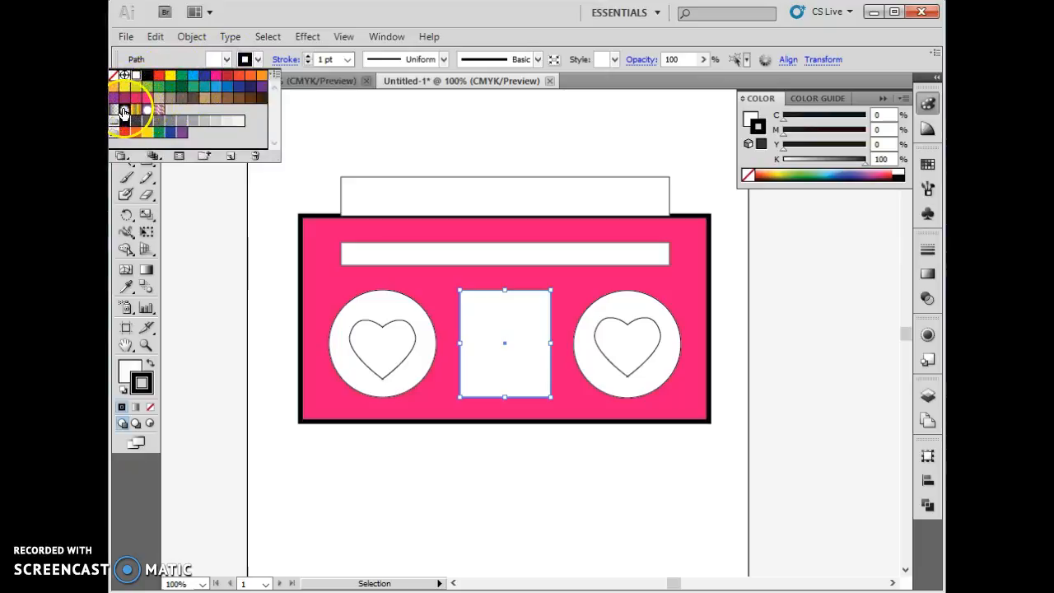
{"action": "left_click", "coordinate": [160, 110]}
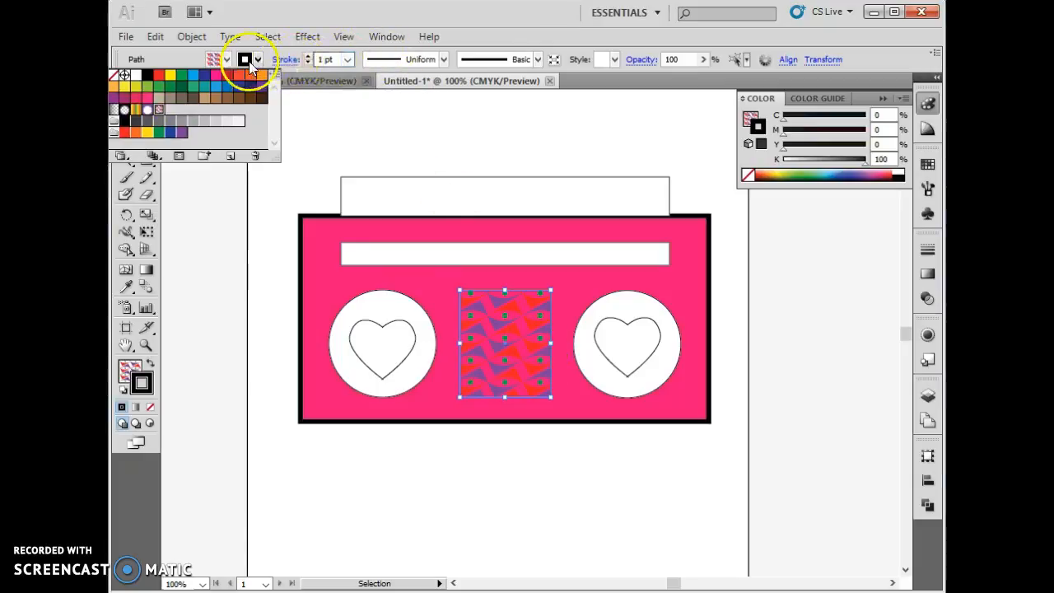
- Thicken the centre panel's black stroke to 14 pt and deselect it
{"action": "left_click", "coordinate": [307, 57]}
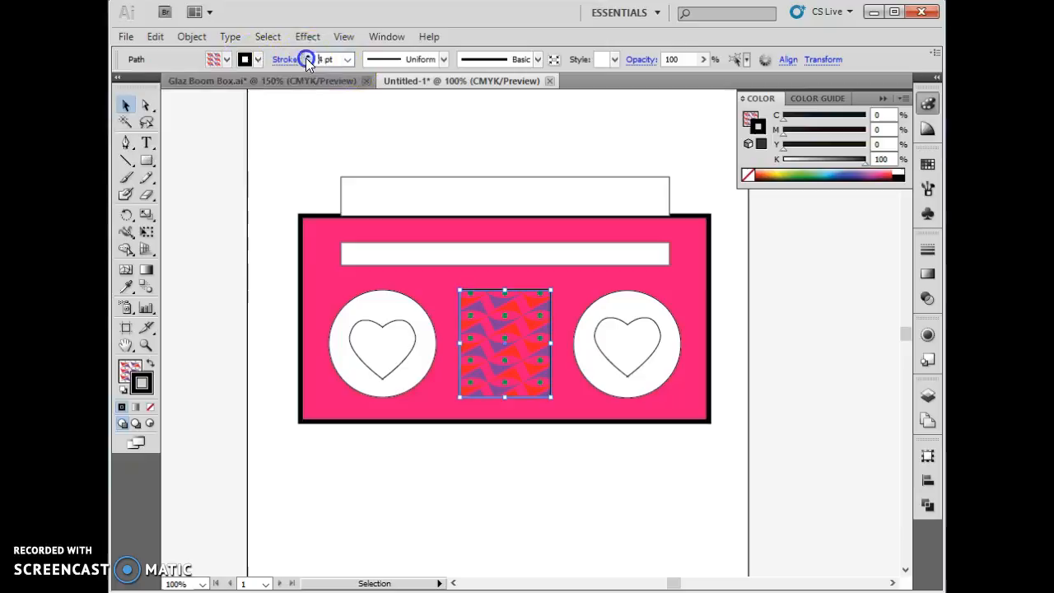
{"action": "left_click", "coordinate": [307, 58]}
{"action": "left_click", "coordinate": [307, 58]}
{"action": "left_click", "coordinate": [307, 58]}
{"action": "left_click", "coordinate": [307, 57]}
{"action": "left_click", "coordinate": [307, 58]}
{"action": "left_click", "coordinate": [307, 58]}
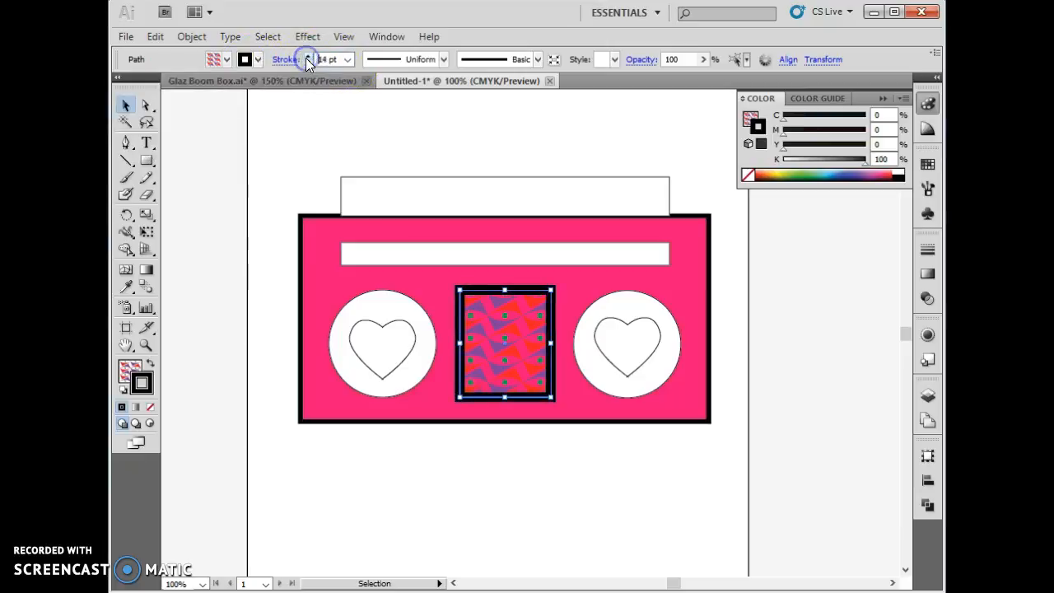
{"action": "left_click", "coordinate": [307, 57]}
{"action": "left_click", "coordinate": [529, 511]}
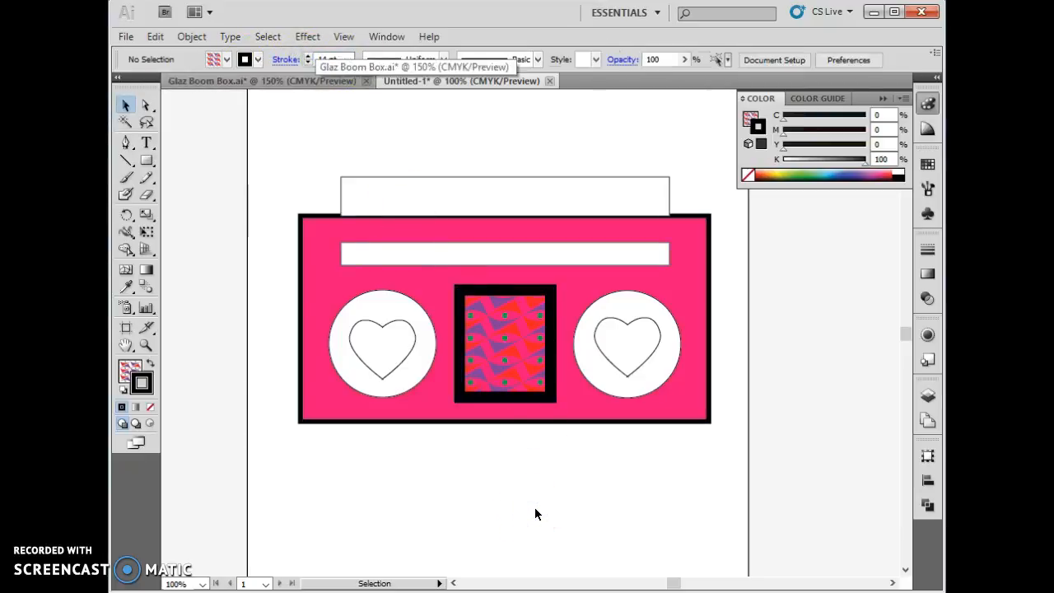
- Fill the left speaker circle with the purple radial gradient swatch
{"action": "left_click", "coordinate": [404, 384]}
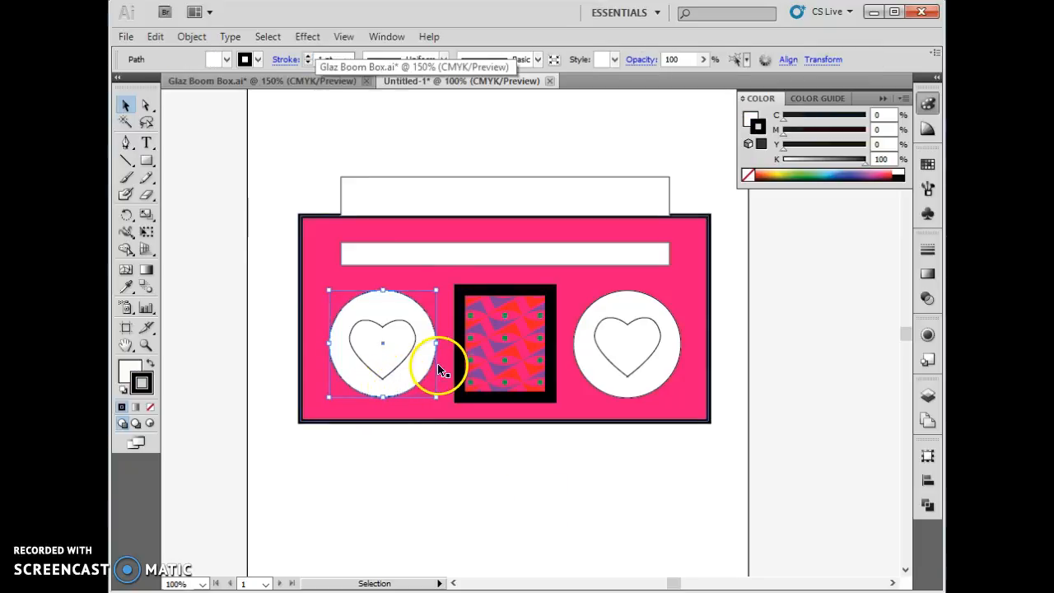
{"action": "left_click", "coordinate": [226, 59]}
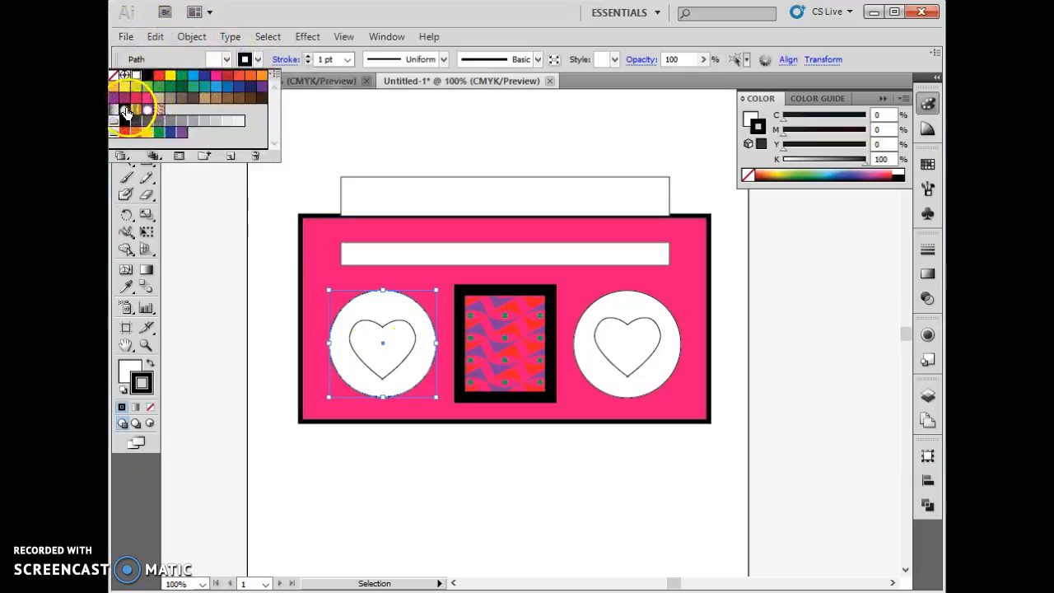
{"action": "left_click", "coordinate": [146, 110]}
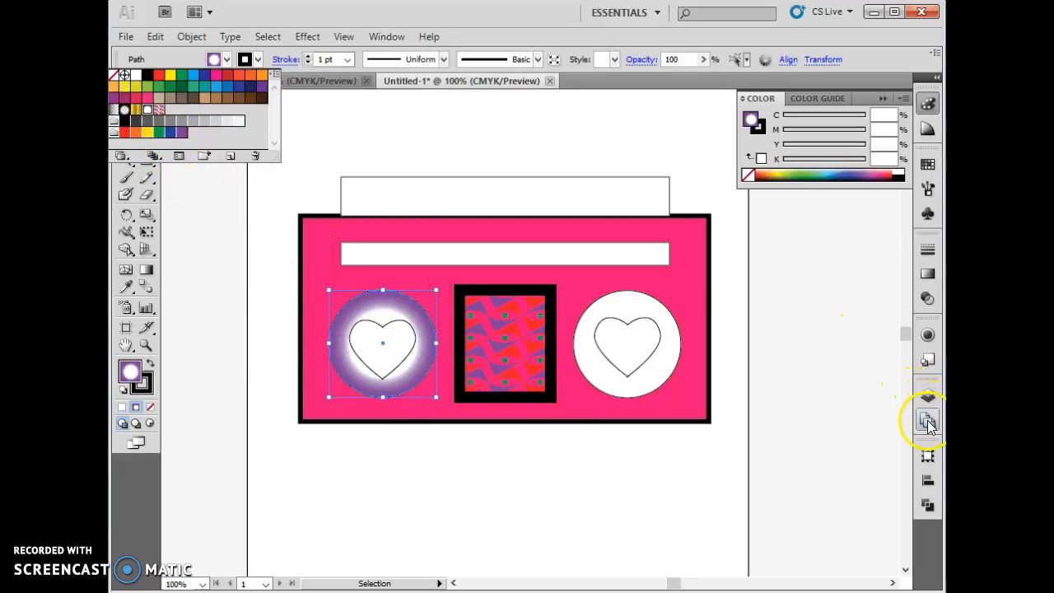
- Recolour the purple outer stop of the left speaker circle's gradient to blue
{"action": "left_click", "coordinate": [922, 273]}
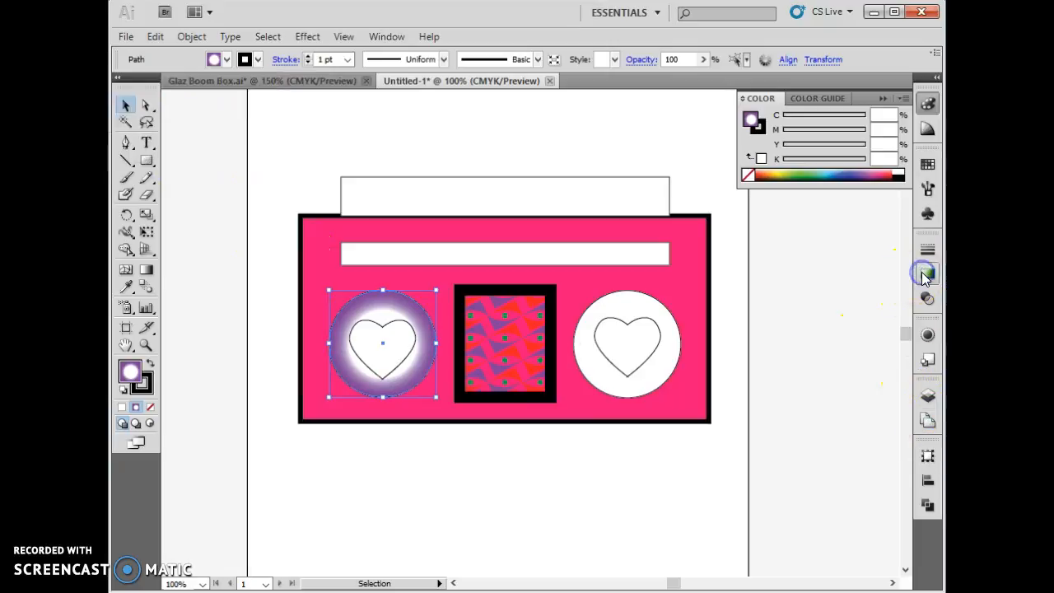
{"action": "left_click", "coordinate": [928, 272]}
{"action": "left_click", "coordinate": [928, 272]}
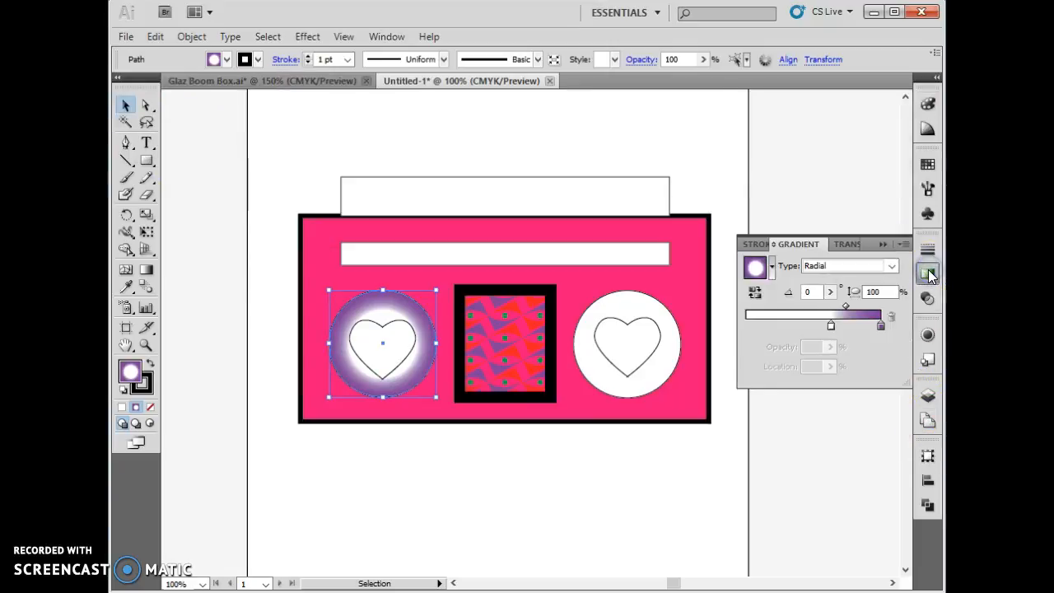
{"action": "left_click", "coordinate": [879, 326]}
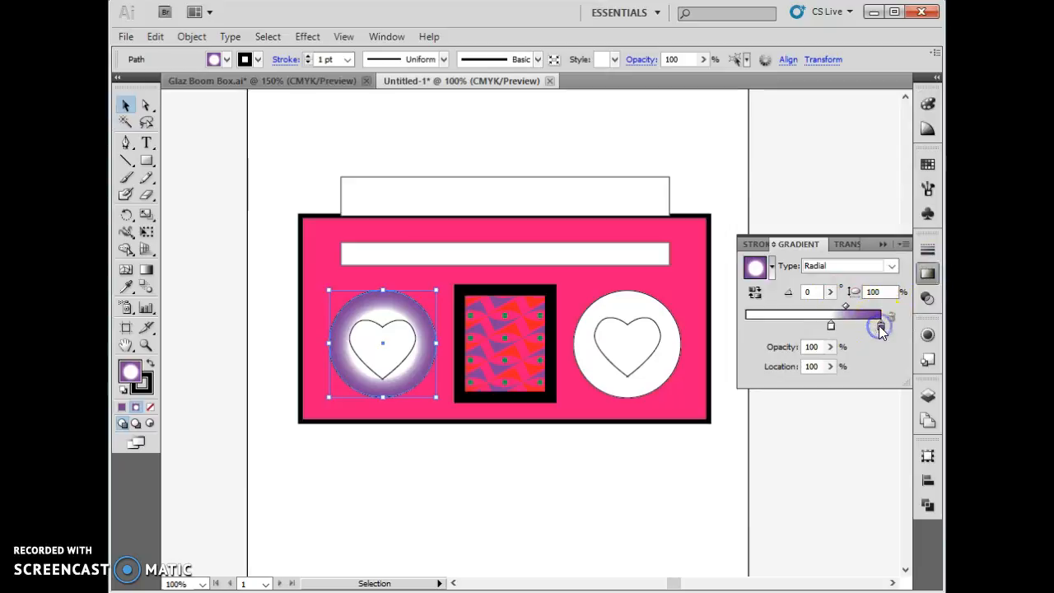
{"action": "double_click", "coordinate": [880, 327]}
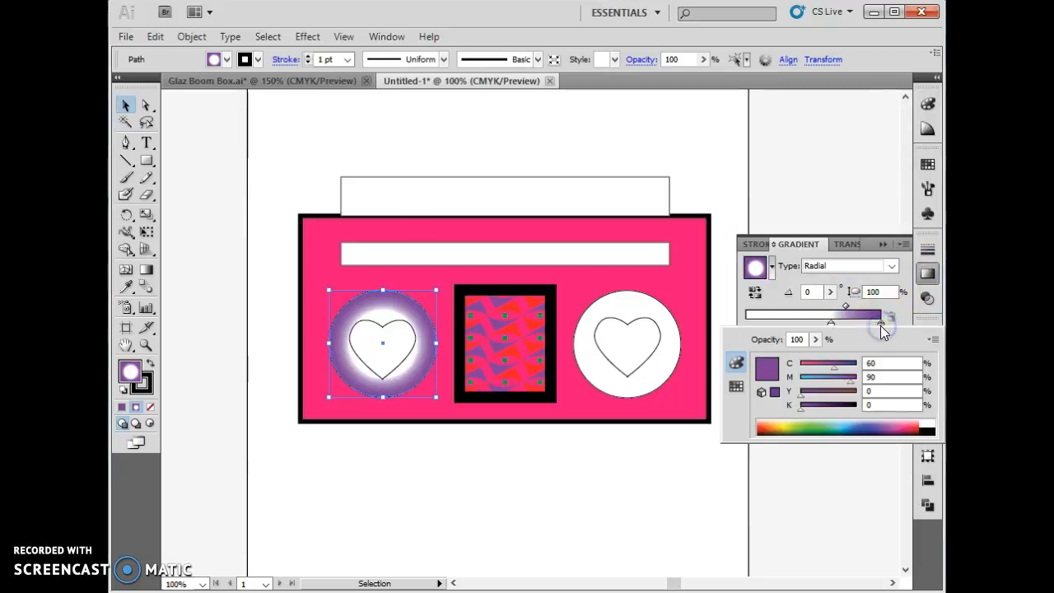
{"action": "left_click", "coordinate": [870, 426]}
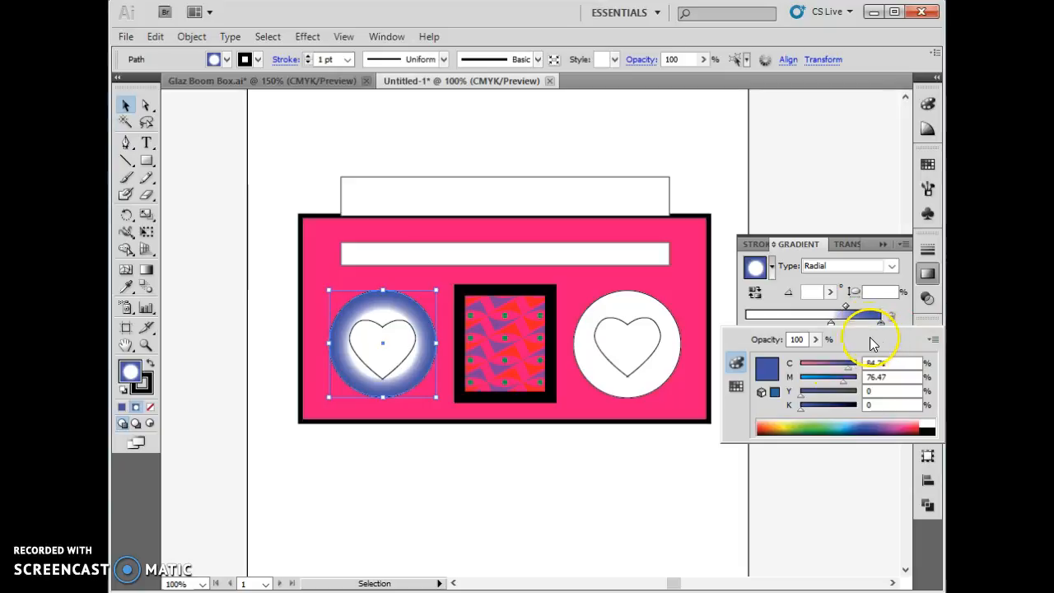
- Shift the midpoint of the left speaker's gradient outwards to about 67%, narrowing the blue rim
{"action": "left_click", "coordinate": [831, 325]}
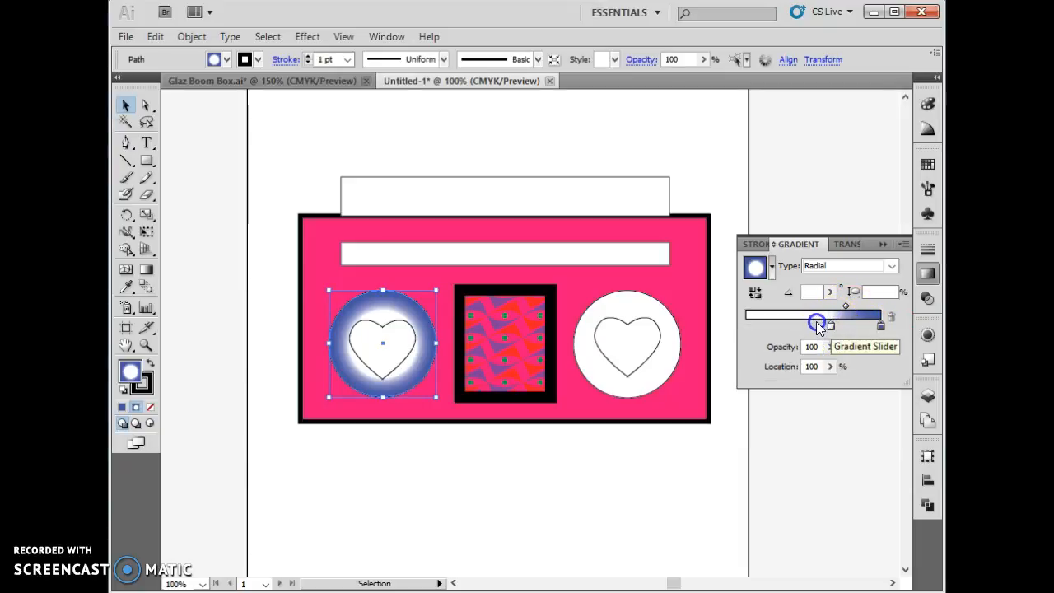
{"action": "left_click_drag", "start_coordinate": [831, 326], "coordinate": [865, 309]}
{"action": "left_click", "coordinate": [847, 307]}
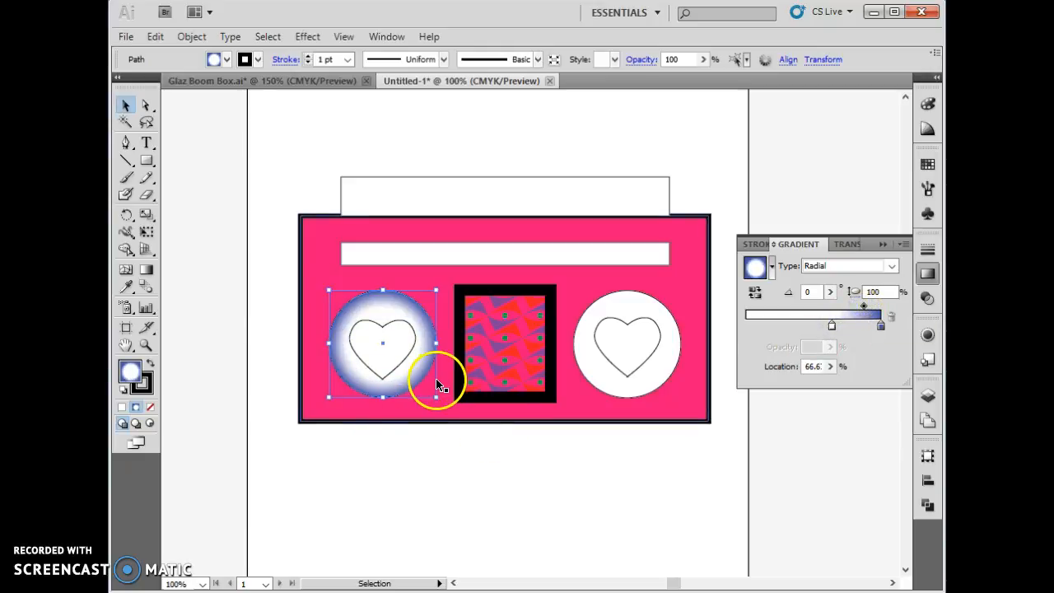
{"action": "left_click", "coordinate": [386, 37]}
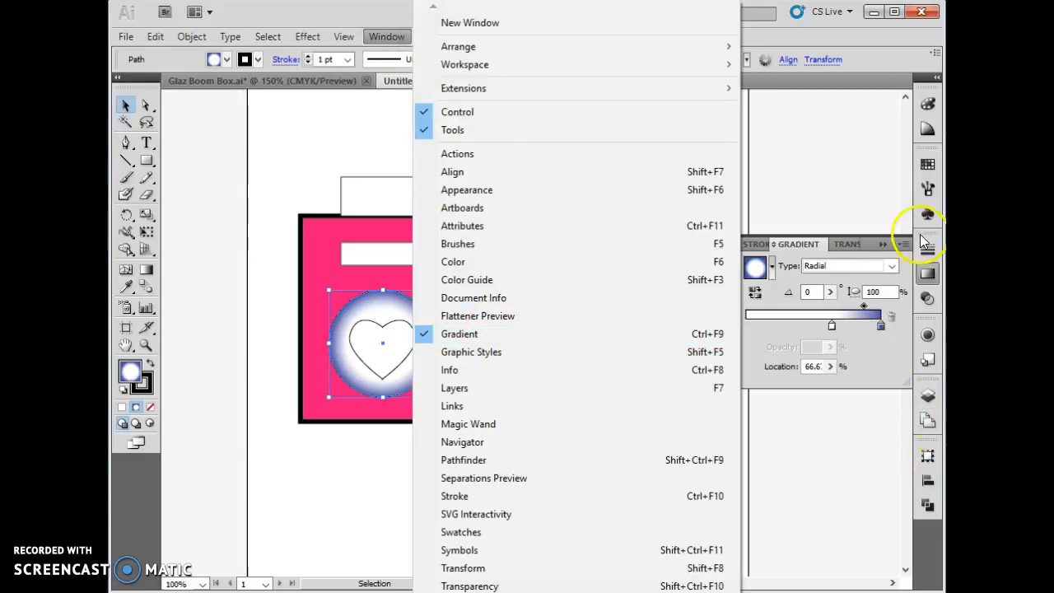
{"action": "left_click", "coordinate": [889, 266]}
{"action": "left_click", "coordinate": [889, 268]}
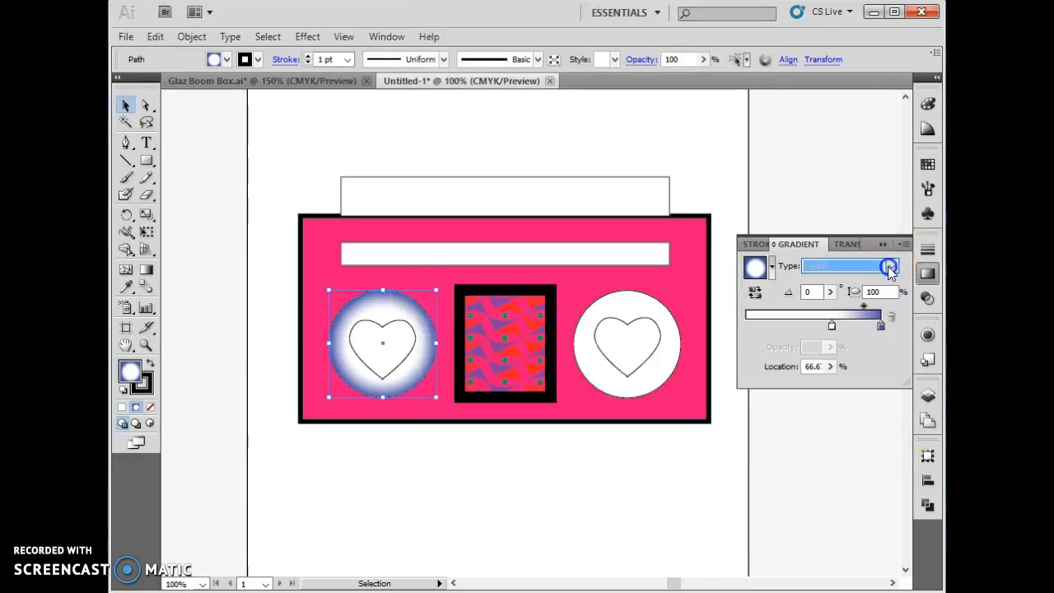
- Select the narrow strip across the upper body and fill it with the purple radial gradient swatch
{"action": "left_click", "coordinate": [500, 259]}
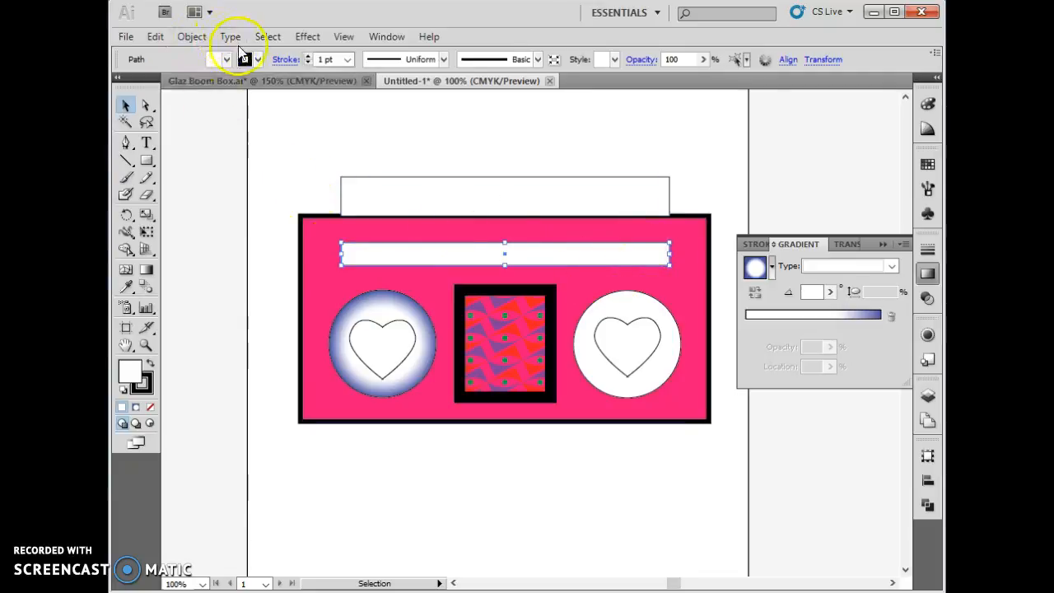
{"action": "left_click", "coordinate": [214, 59]}
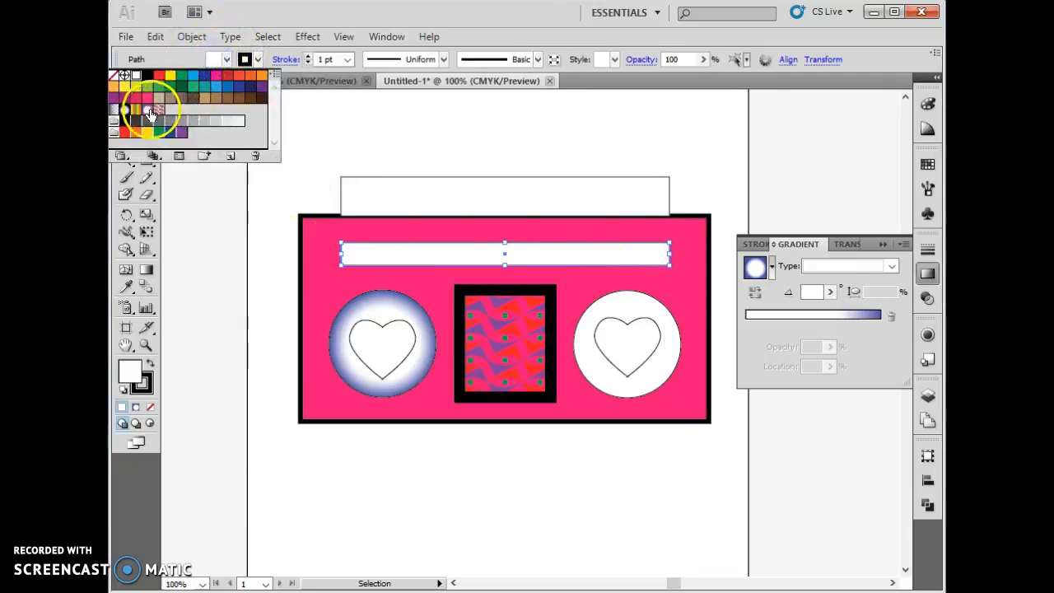
{"action": "left_click", "coordinate": [148, 109]}
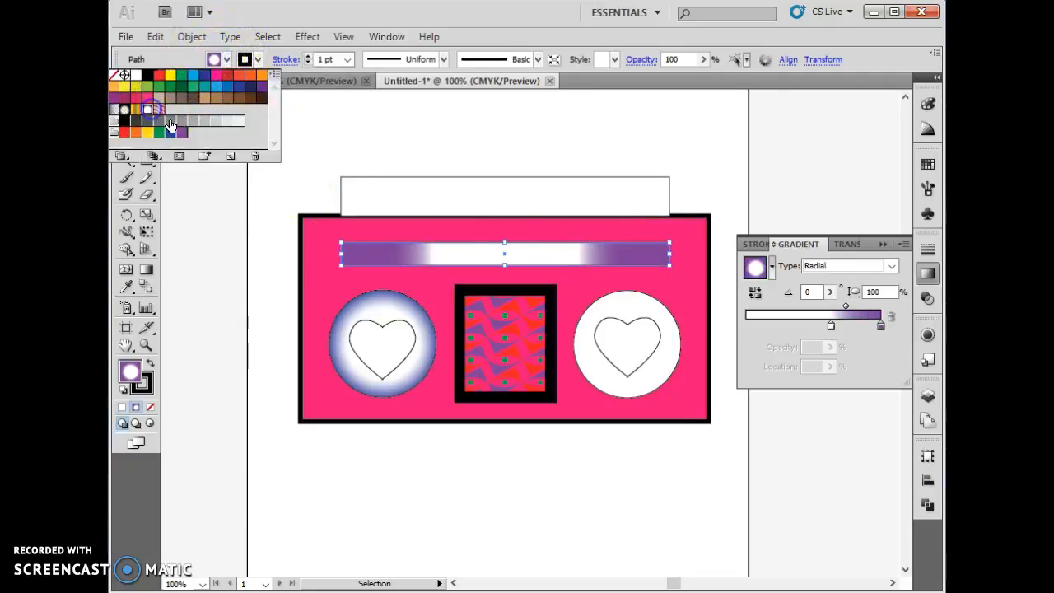
- Add a stop near the outer end of the strip's gradient and colour it dark blue
{"action": "left_click", "coordinate": [881, 327]}
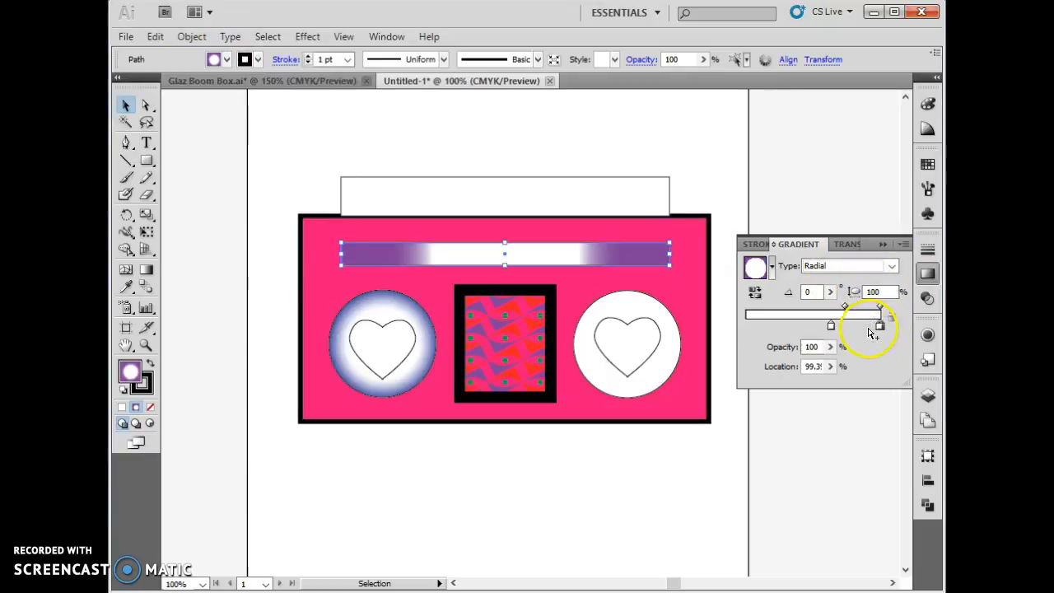
{"action": "double_click", "coordinate": [880, 328]}
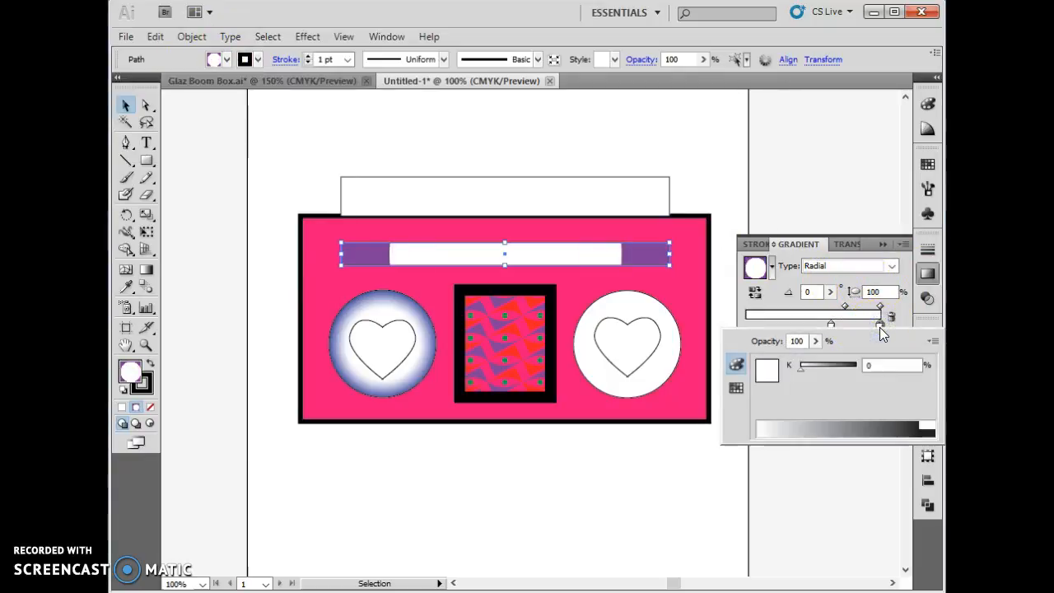
{"action": "left_click", "coordinate": [881, 328]}
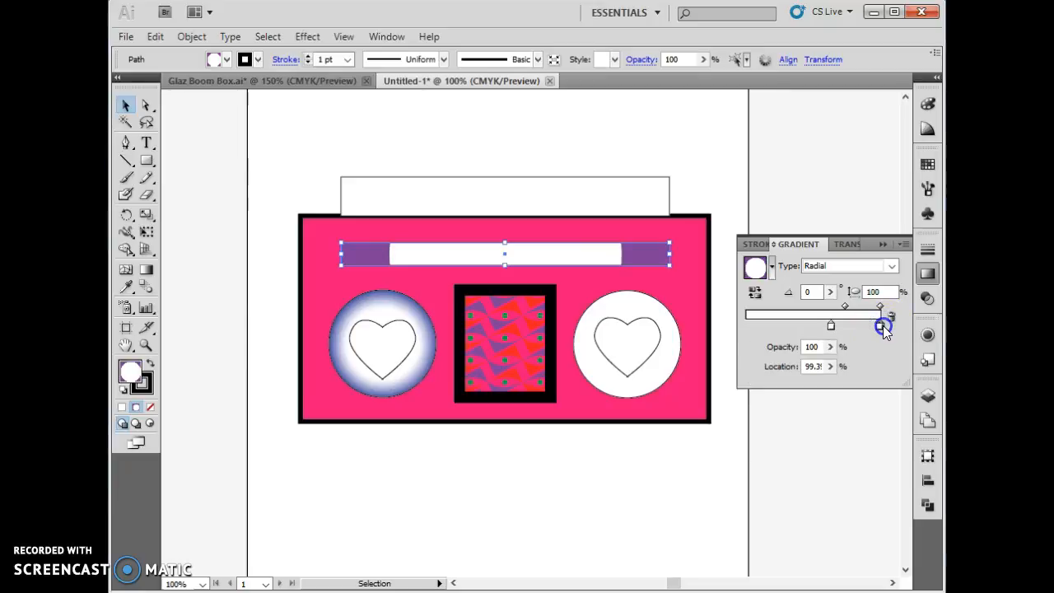
{"action": "double_click", "coordinate": [881, 328]}
{"action": "left_click", "coordinate": [736, 385]}
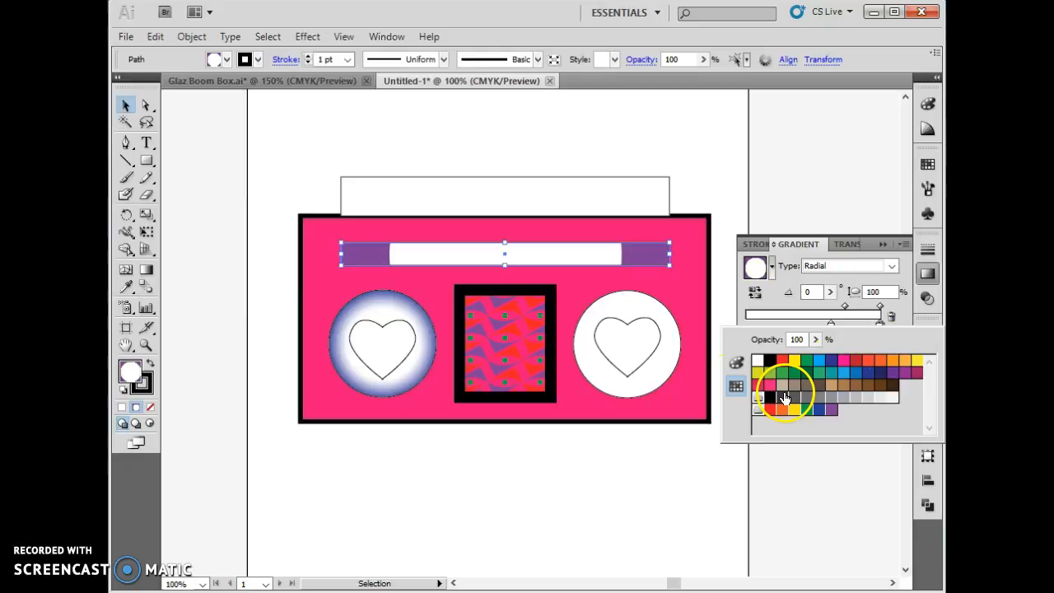
{"action": "left_click", "coordinate": [829, 369]}
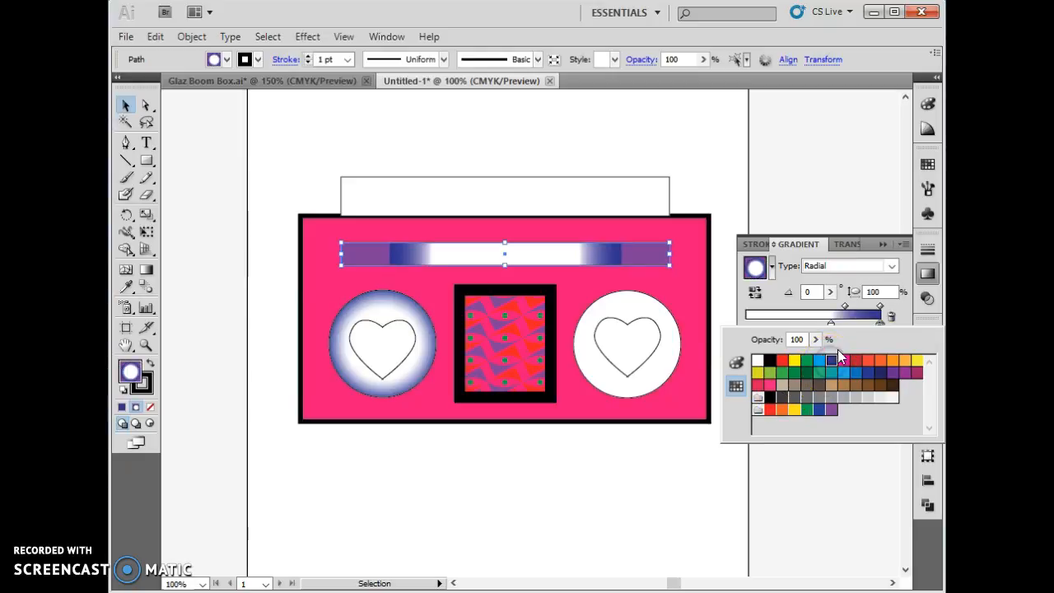
{"action": "left_click", "coordinate": [908, 309]}
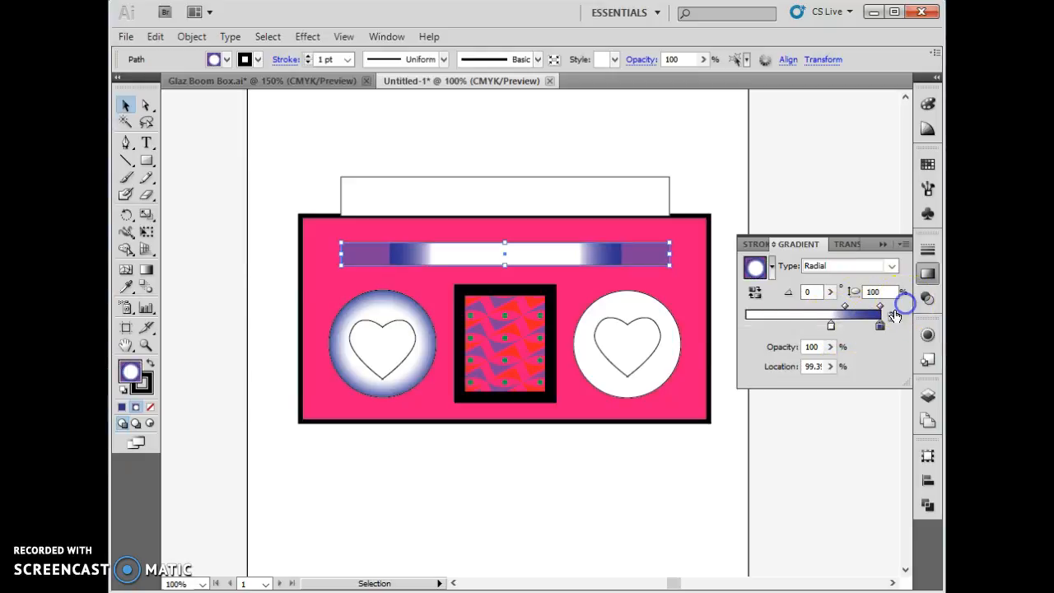
- Move the dark blue stop of the strip's gradient to 80% and change the gradient type to Linear
{"action": "left_click_drag", "start_coordinate": [877, 327], "coordinate": [854, 324]}
{"action": "left_click", "coordinate": [810, 267]}
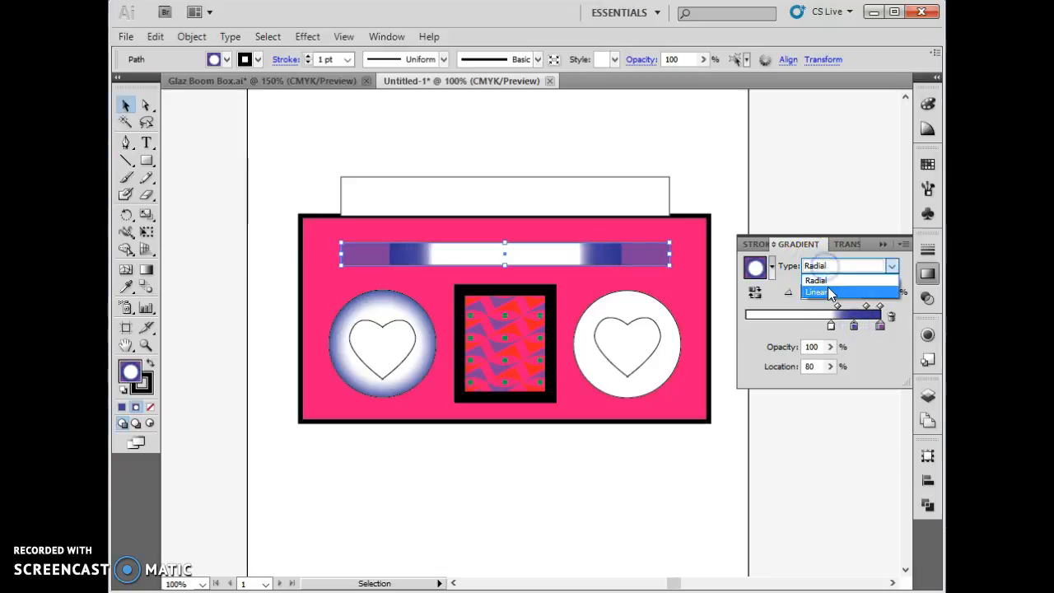
{"action": "left_click", "coordinate": [827, 290]}
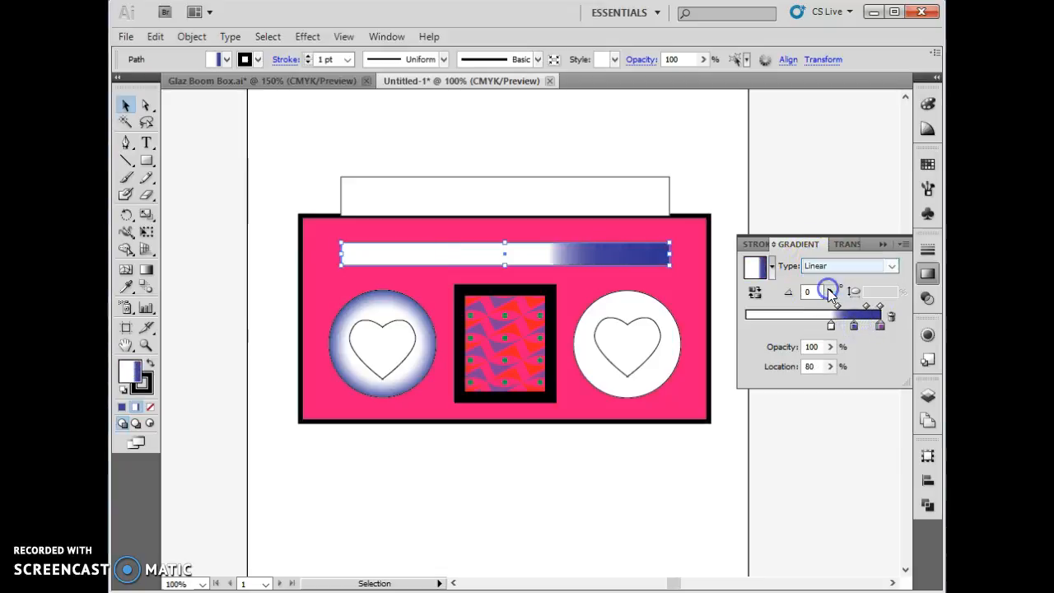
- Apply the Green, Yellow, Orange gradient preset to the strip and recolour its first two stops pink-red and dark blue
{"action": "left_click", "coordinate": [772, 266]}
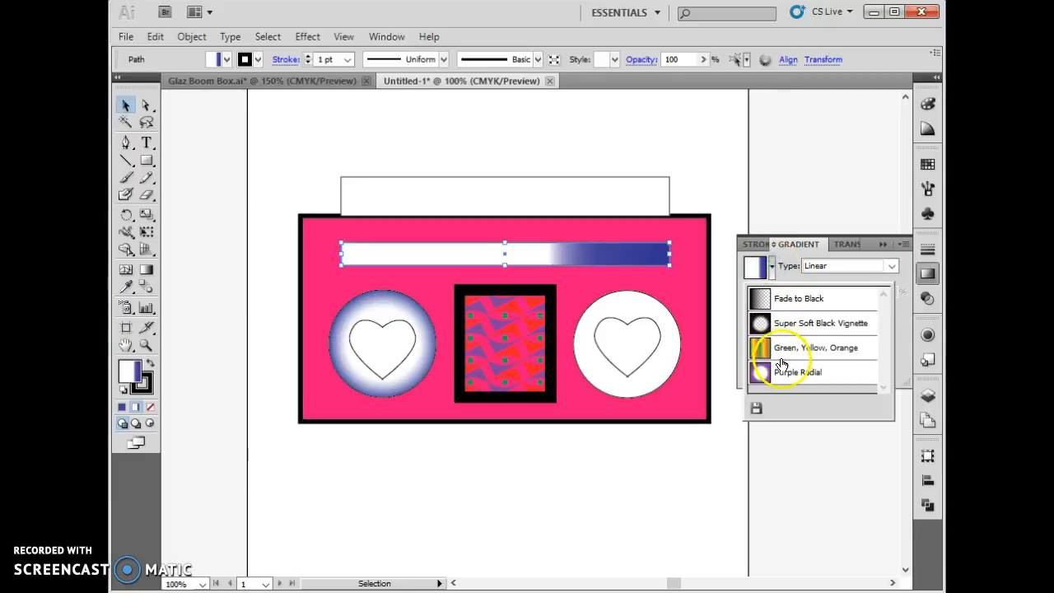
{"action": "left_click", "coordinate": [803, 344]}
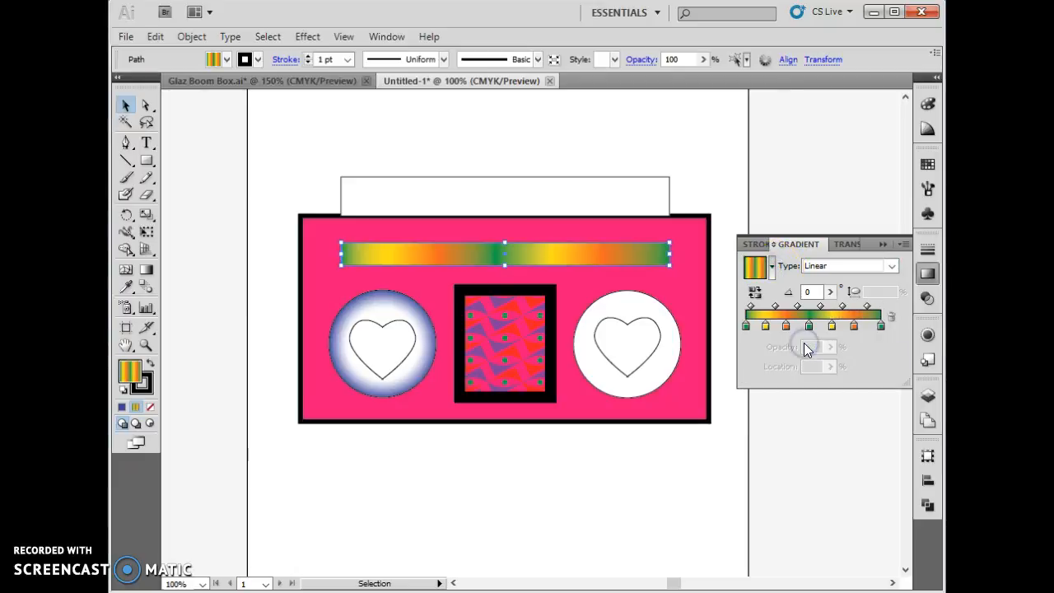
{"action": "double_click", "coordinate": [746, 328]}
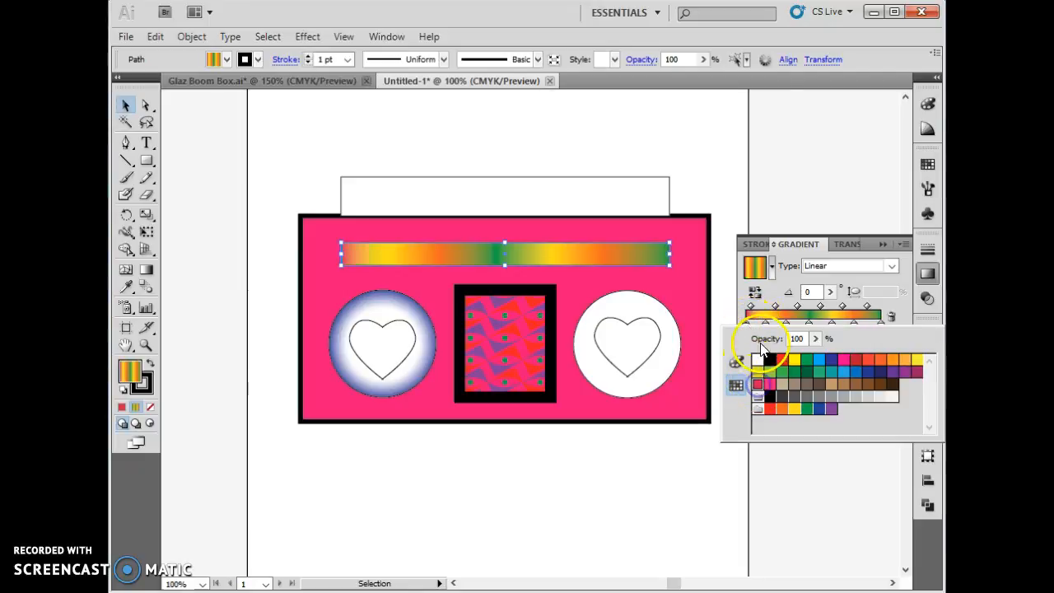
{"action": "left_click", "coordinate": [769, 293]}
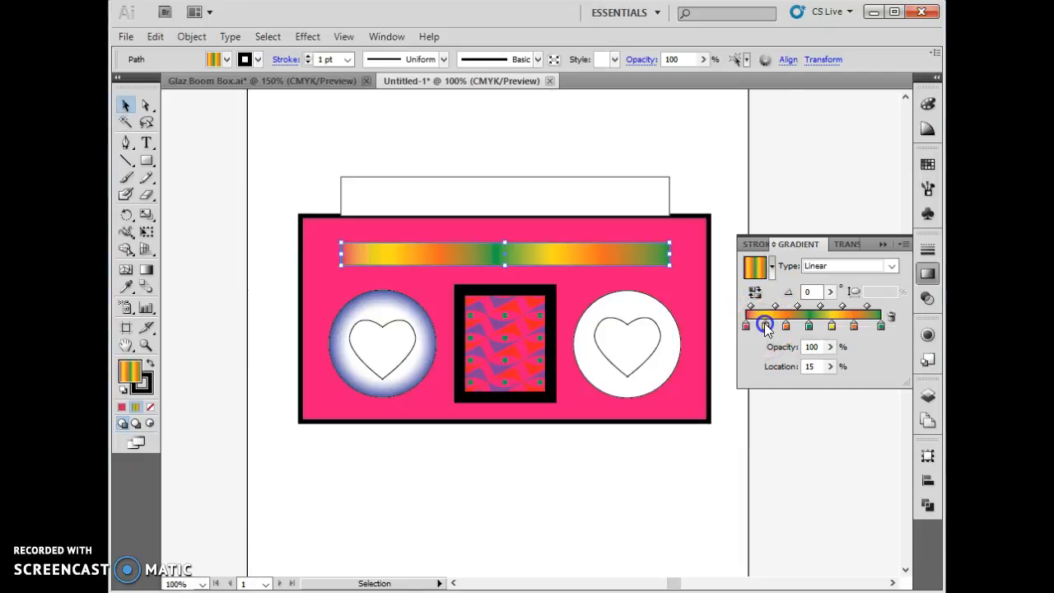
{"action": "double_click", "coordinate": [764, 325]}
{"action": "left_click", "coordinate": [830, 358]}
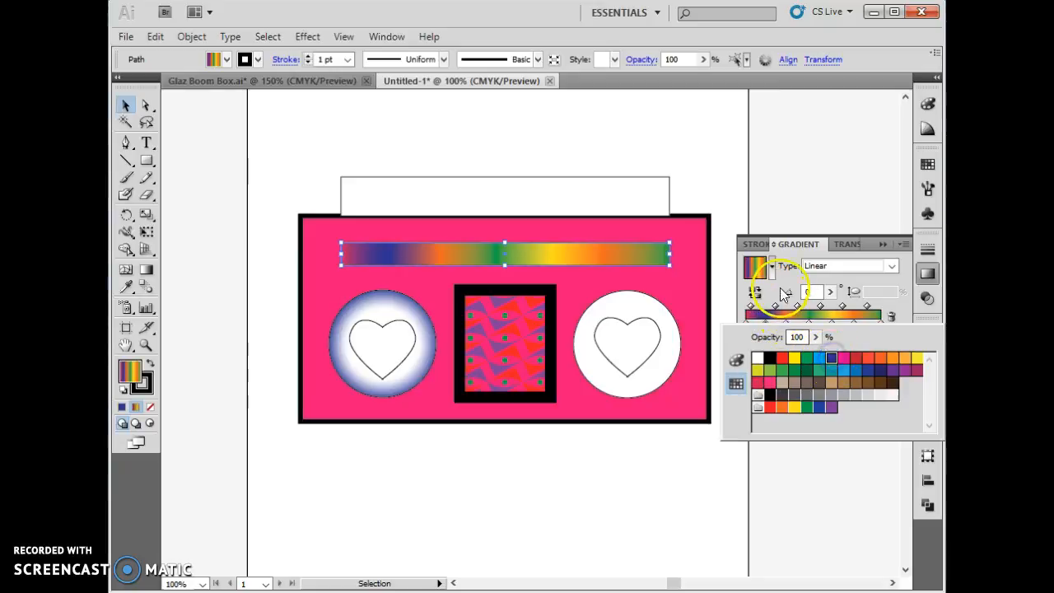
- Recolour the third stop of the strip's gradient magenta pink and the fourth stop light blue
{"action": "left_click", "coordinate": [784, 295]}
{"action": "left_click", "coordinate": [787, 327]}
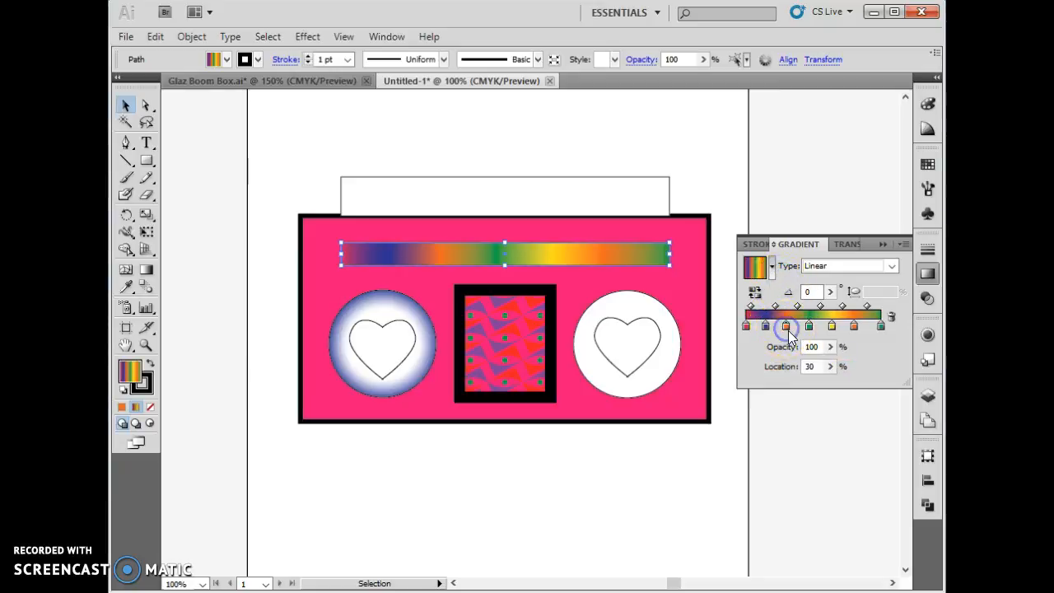
{"action": "double_click", "coordinate": [787, 326]}
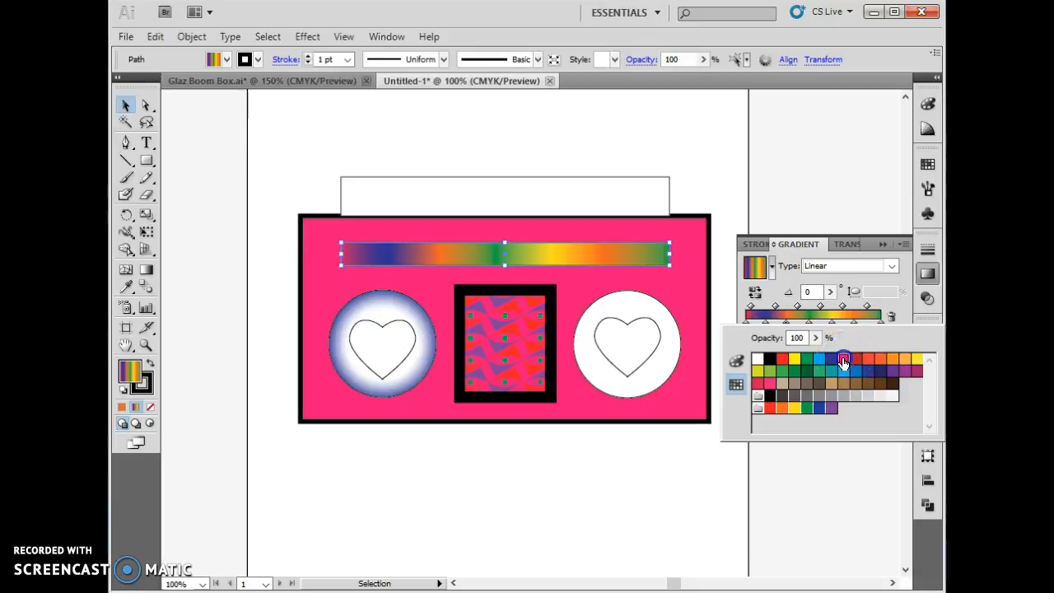
{"action": "left_click", "coordinate": [843, 358]}
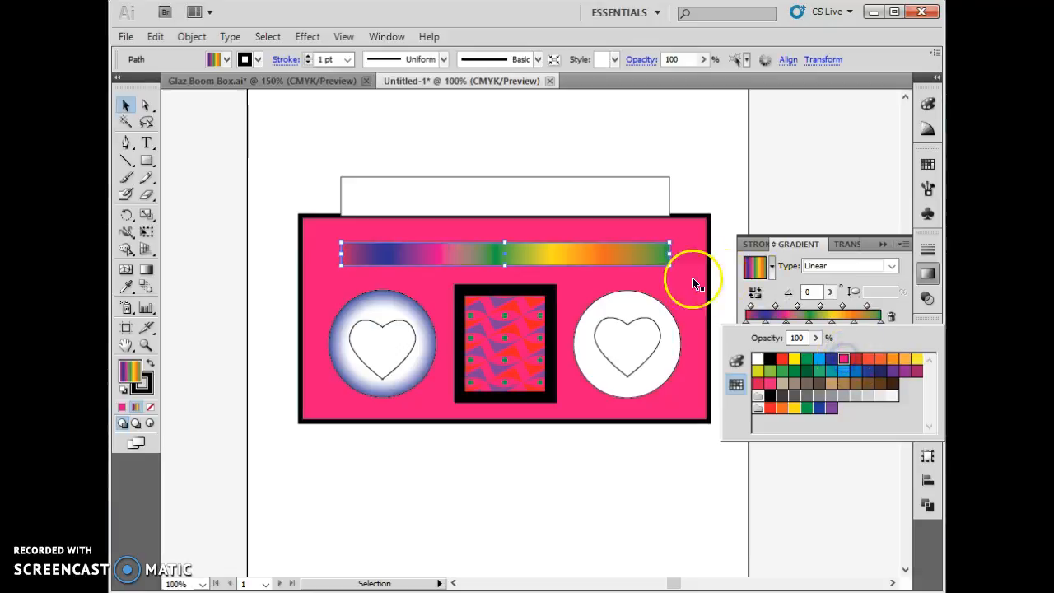
{"action": "left_click", "coordinate": [808, 321]}
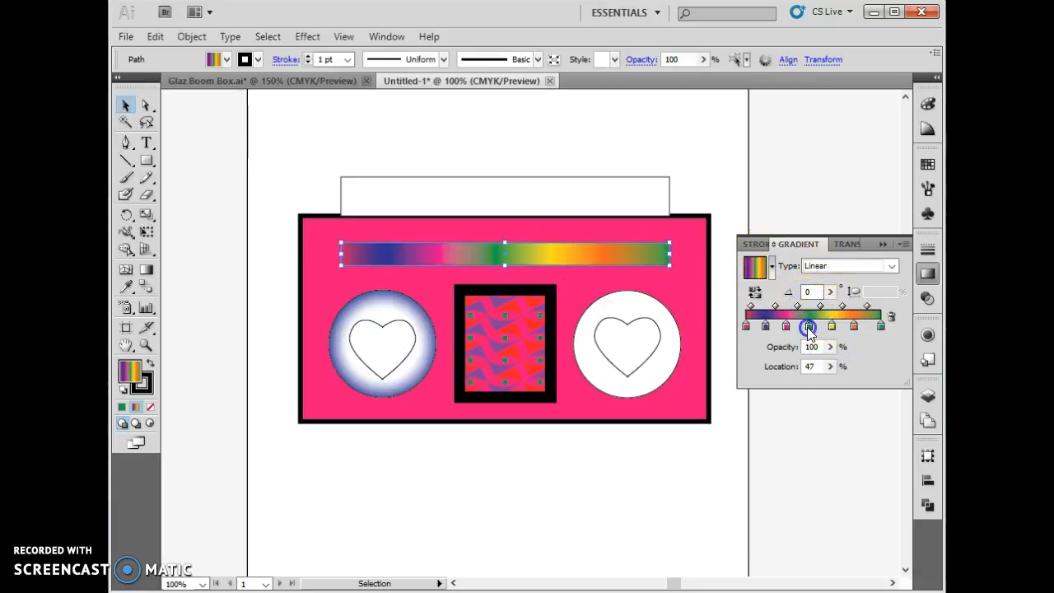
{"action": "double_click", "coordinate": [808, 327]}
{"action": "left_click", "coordinate": [819, 362]}
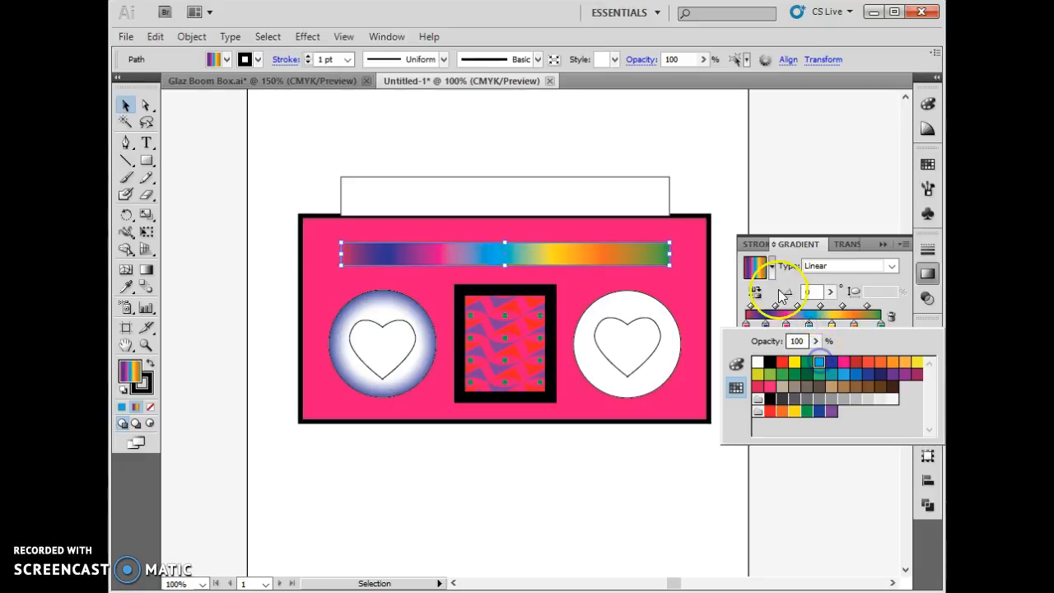
{"action": "left_click", "coordinate": [838, 281]}
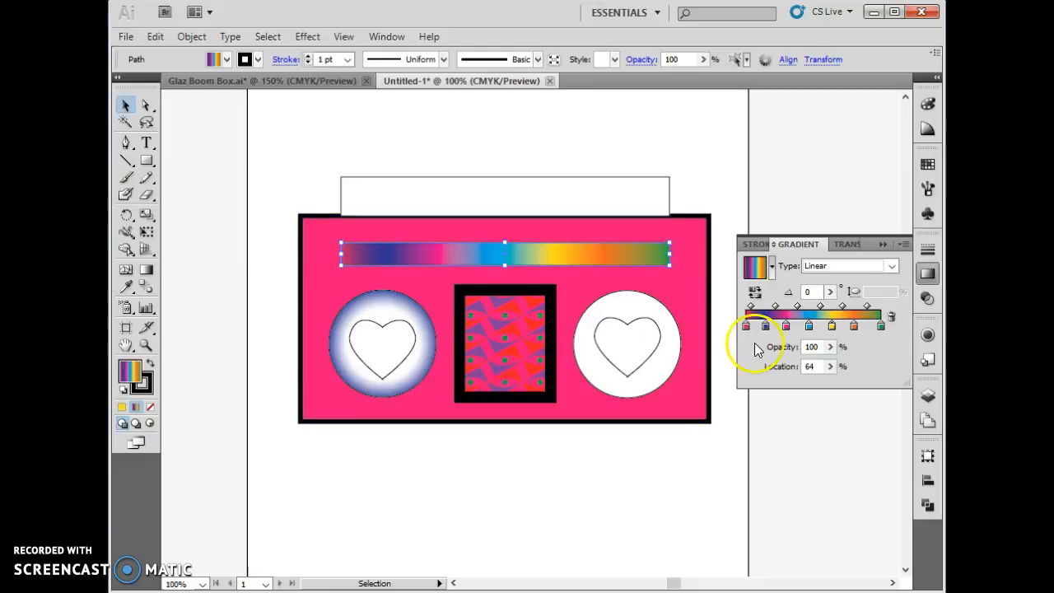
- Recolour the last three stops of the strip's gradient pink, purple and light blue
{"action": "double_click", "coordinate": [833, 326]}
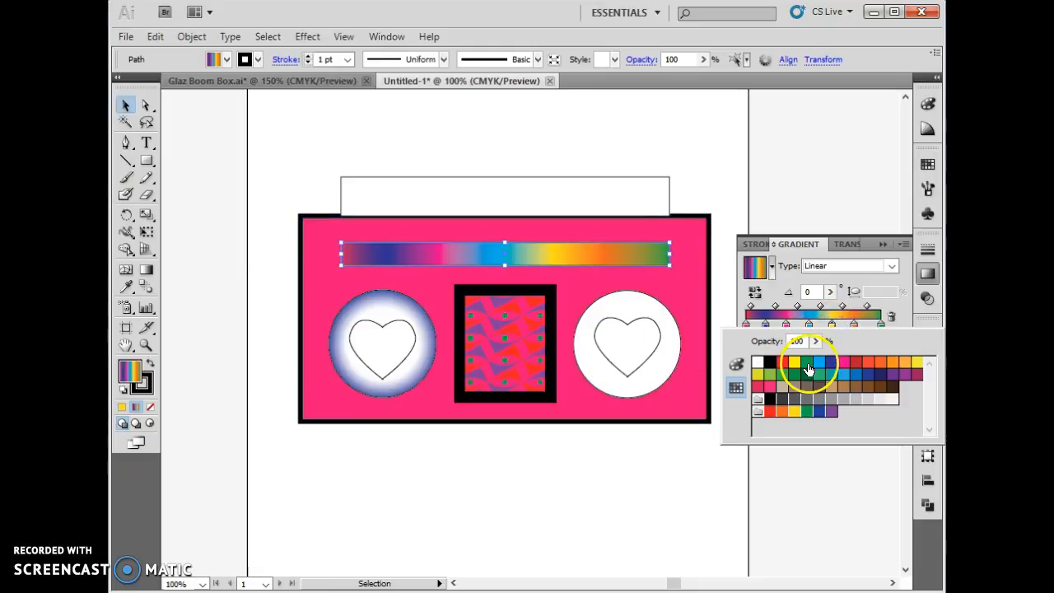
{"action": "left_click", "coordinate": [769, 387]}
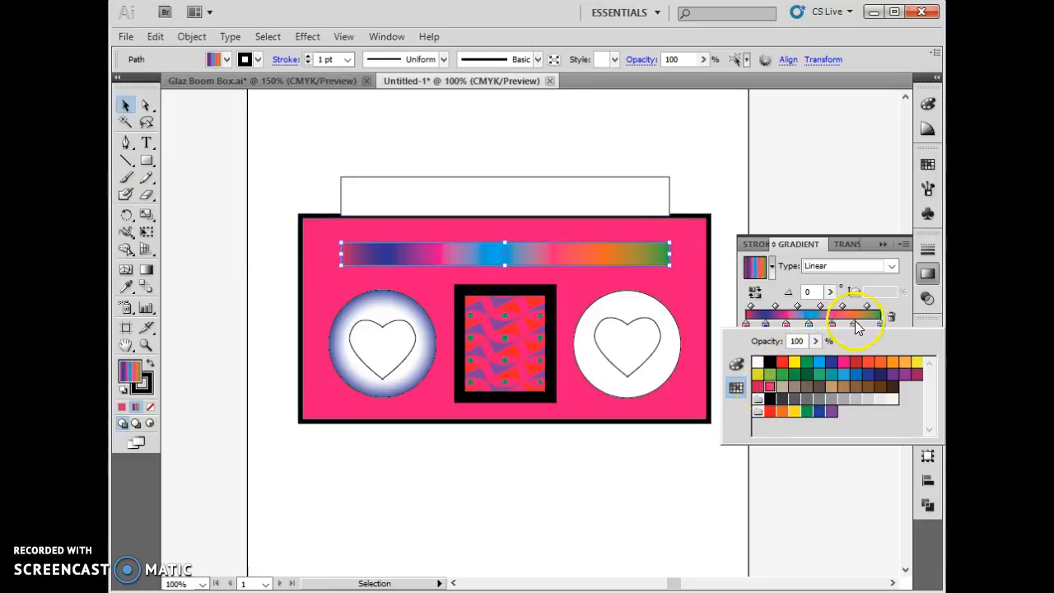
{"action": "left_click", "coordinate": [856, 326]}
{"action": "double_click", "coordinate": [856, 329]}
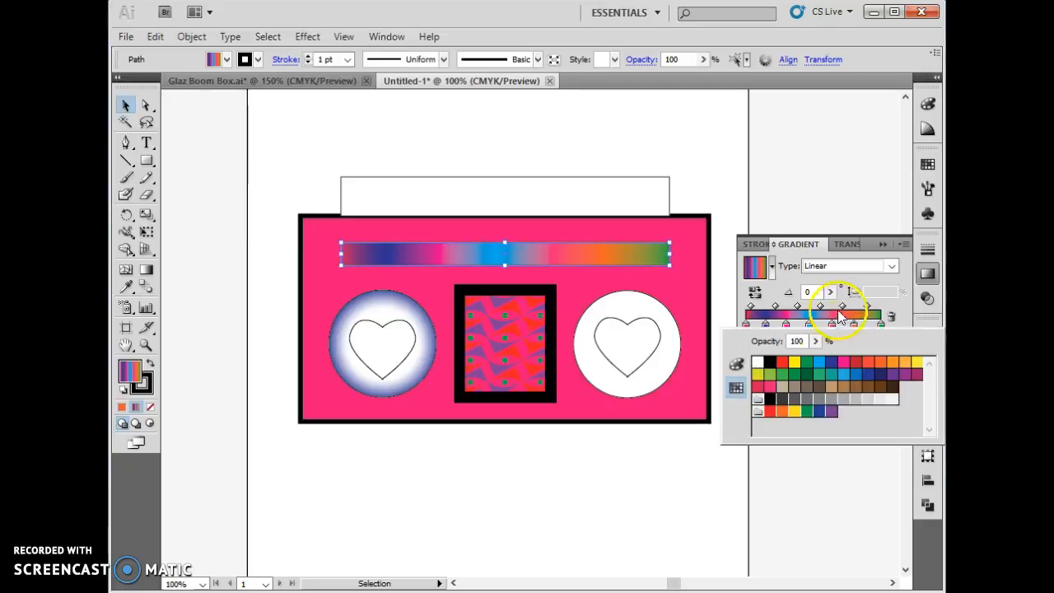
{"action": "left_click", "coordinate": [905, 377]}
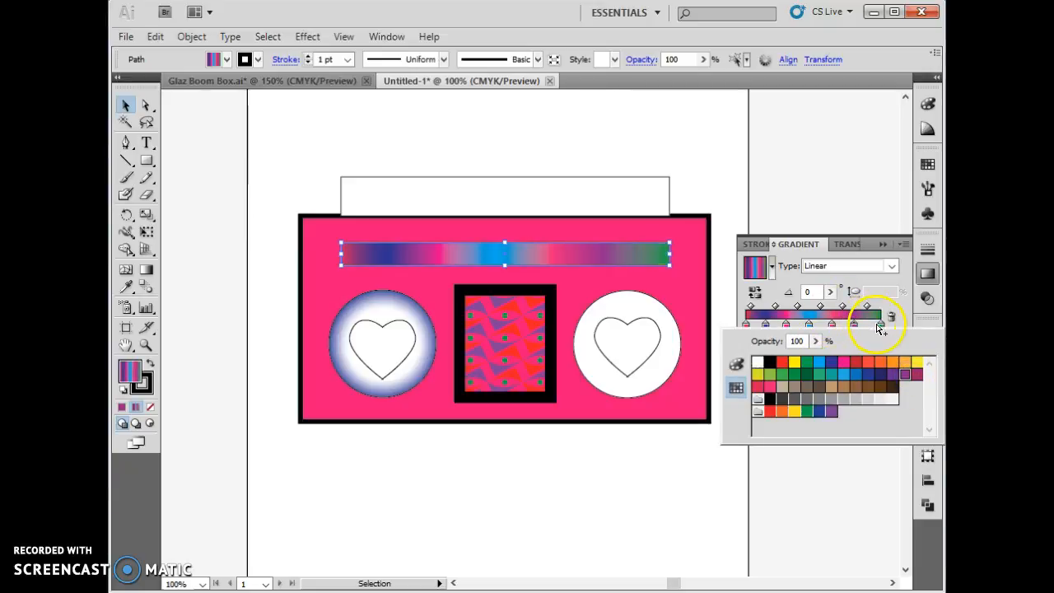
{"action": "left_click", "coordinate": [880, 326]}
{"action": "double_click", "coordinate": [880, 327]}
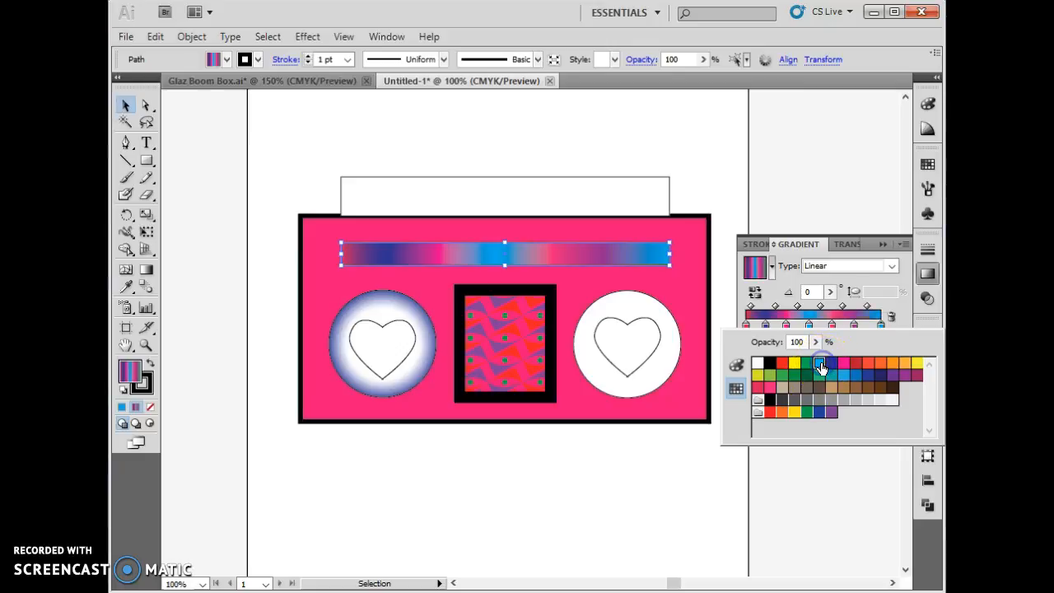
{"action": "left_click", "coordinate": [775, 163]}
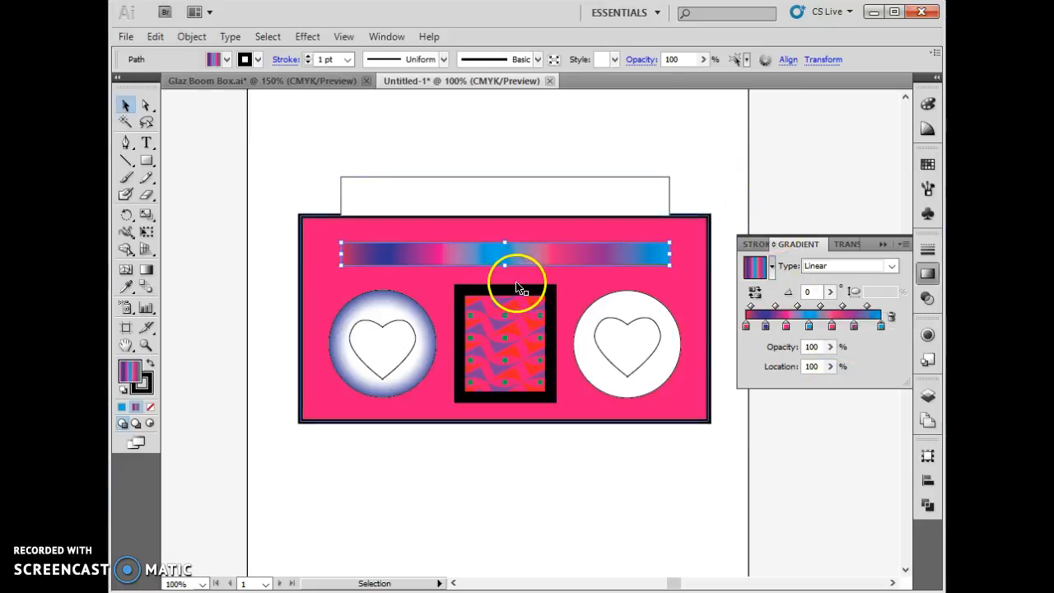
- Try a 6 pt stroke on the gradient strip, return it to 1 pt and deselect the strip
{"action": "left_click", "coordinate": [308, 56]}
{"action": "left_click", "coordinate": [309, 56]}
{"action": "left_click", "coordinate": [309, 56]}
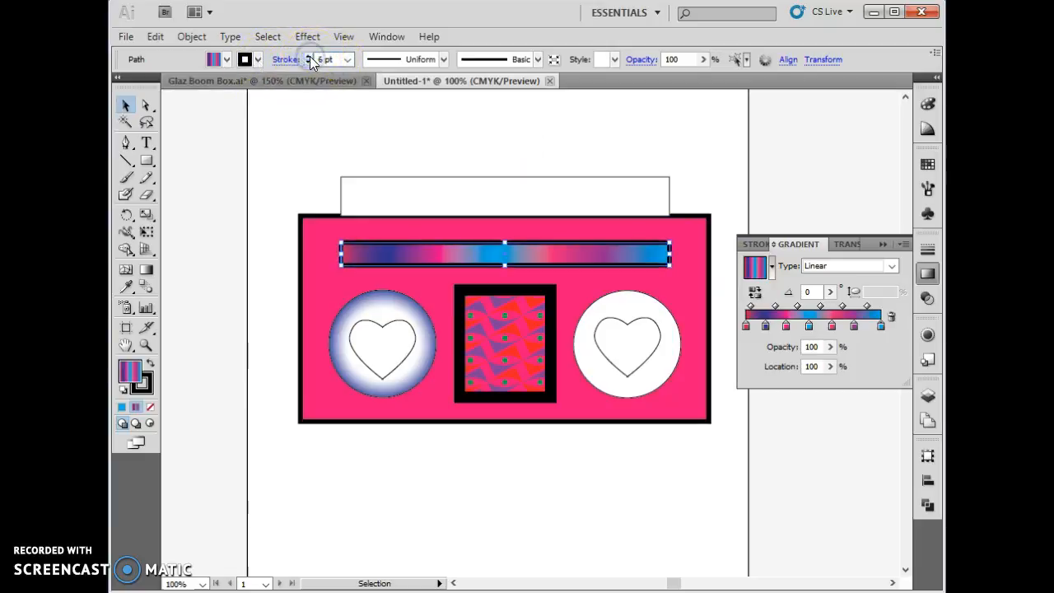
{"action": "left_click", "coordinate": [307, 63]}
{"action": "left_click", "coordinate": [307, 63]}
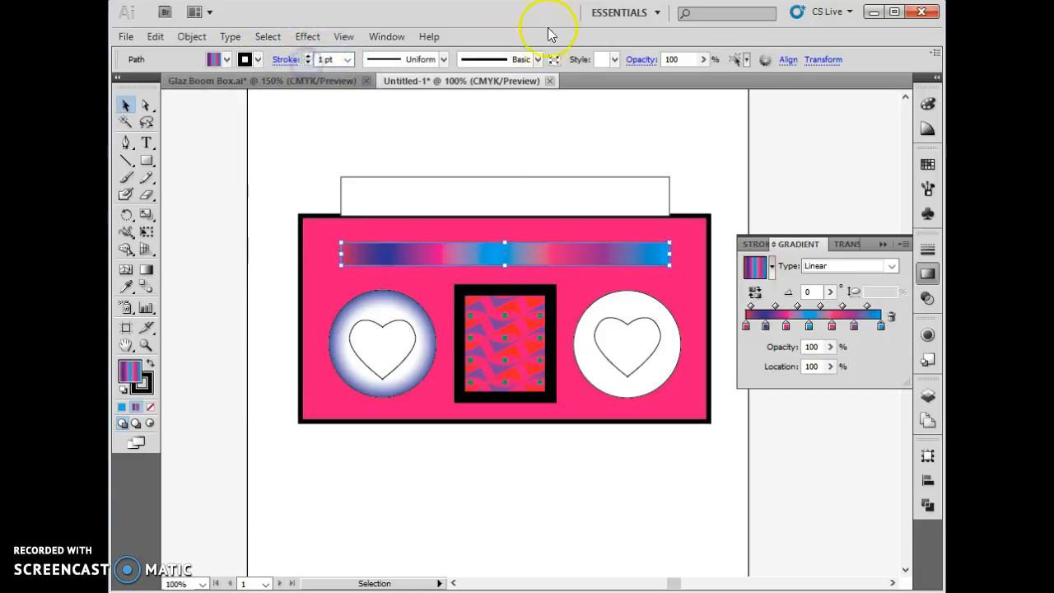
{"action": "left_click", "coordinate": [570, 151]}
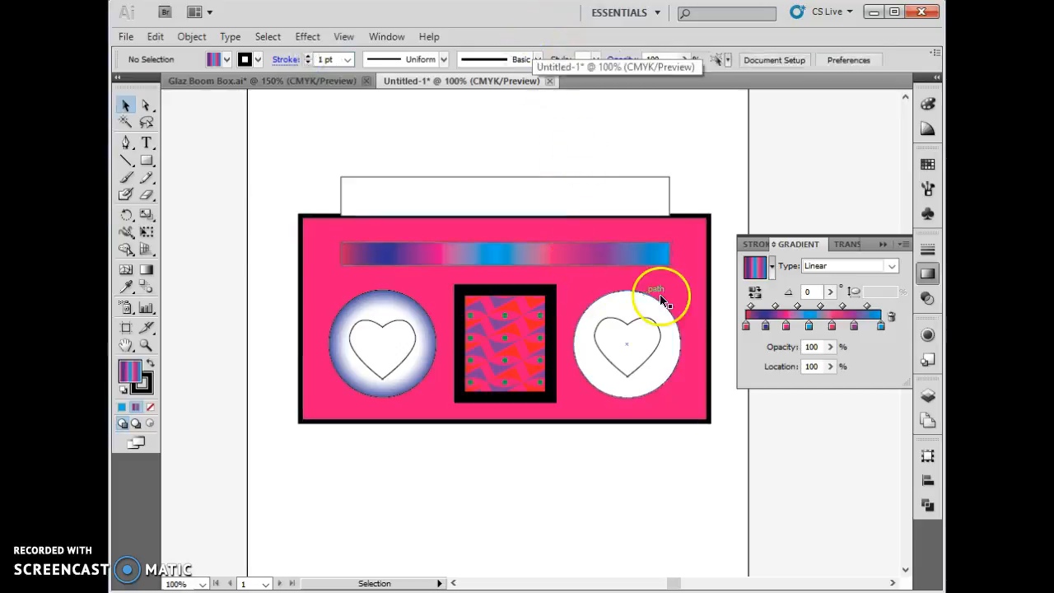
- Delete the plain white circle of the right speaker and replace it with a copy of the left speaker's gradient circle
{"action": "left_click", "coordinate": [605, 388]}
{"action": "key", "text": "Delete"}
{"action": "left_click", "coordinate": [394, 390]}
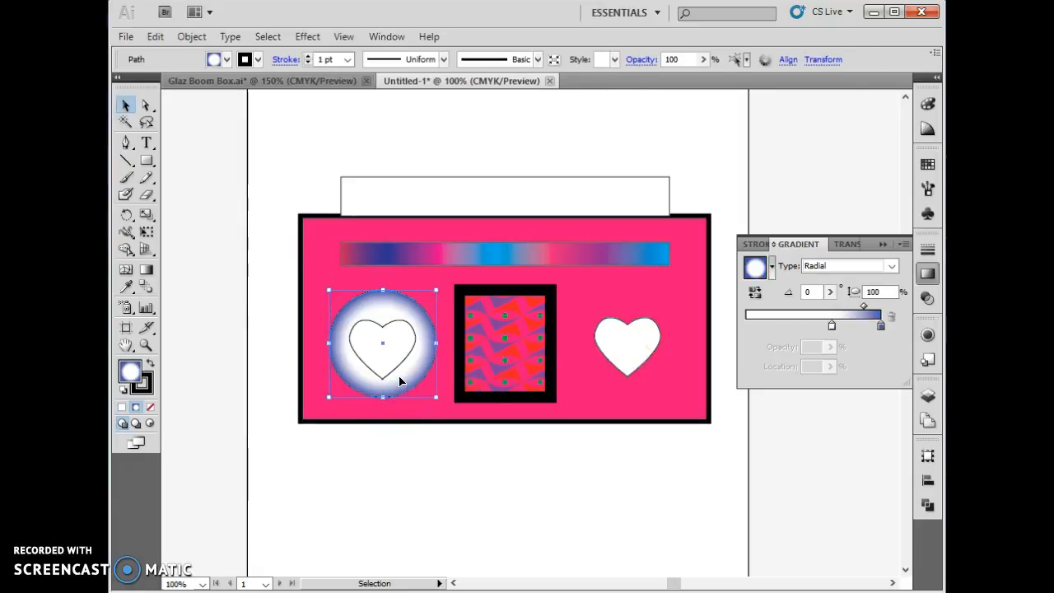
{"action": "left_click_drag", "start_coordinate": [400, 380], "coordinate": [647, 380]}
{"action": "left_click", "coordinate": [616, 486]}
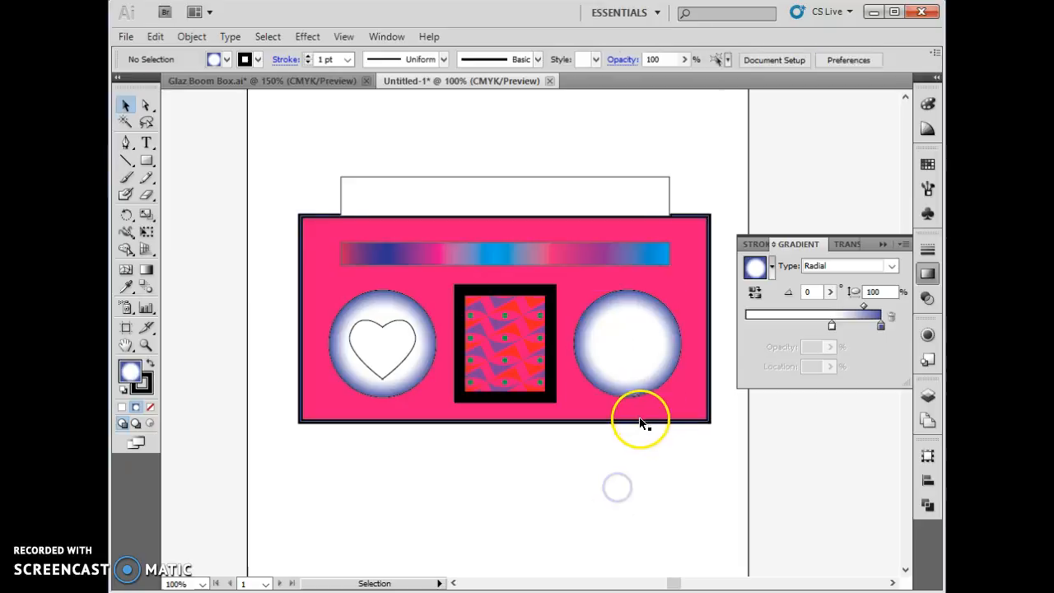
- Shift the copied gradient circle aside, send it backward and bring the right speaker's heart to the front
{"action": "left_click_drag", "start_coordinate": [628, 347], "coordinate": [661, 347]}
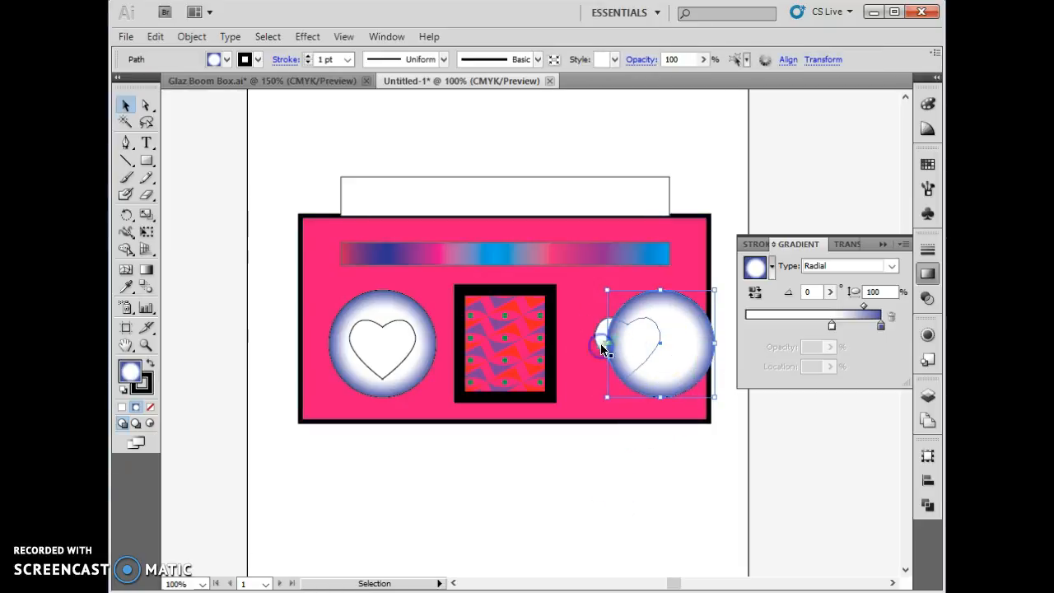
{"action": "right_click", "coordinate": [623, 356]}
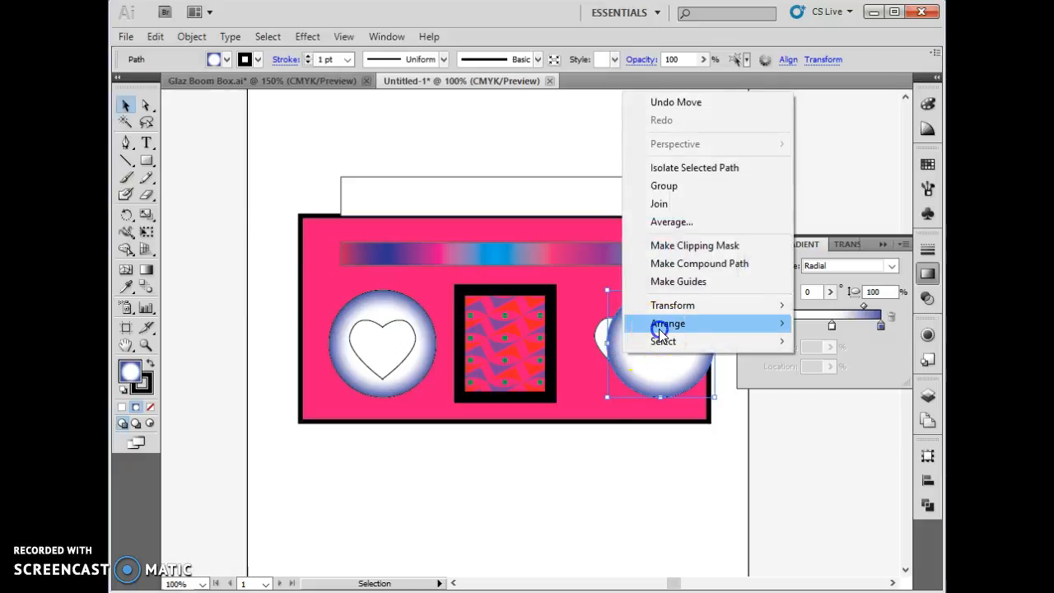
{"action": "mouse_move", "coordinate": [659, 328]}
{"action": "left_click", "coordinate": [489, 359]}
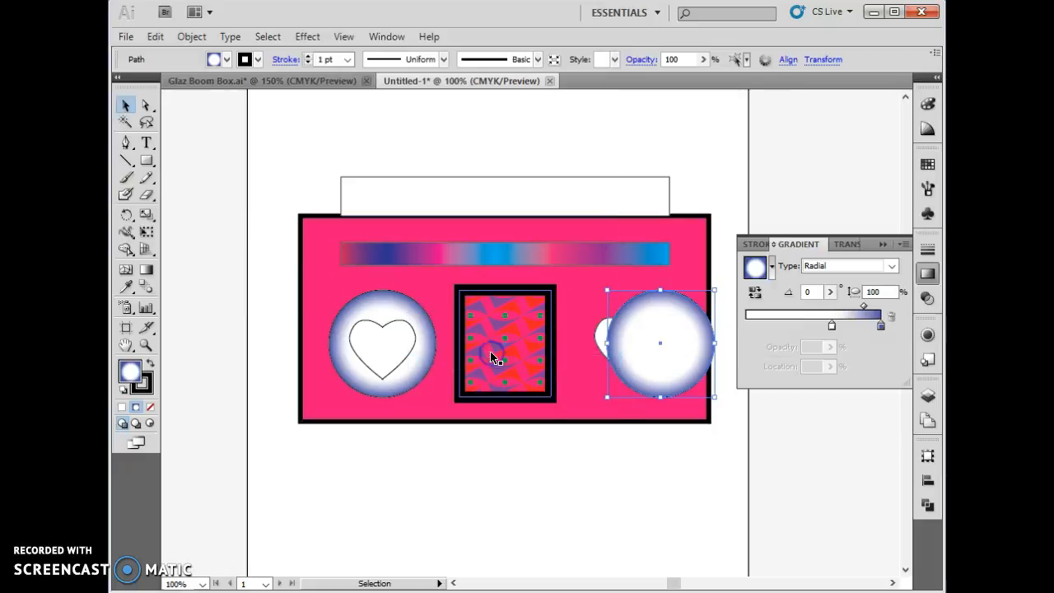
{"action": "left_click", "coordinate": [600, 341]}
{"action": "right_click", "coordinate": [596, 341]}
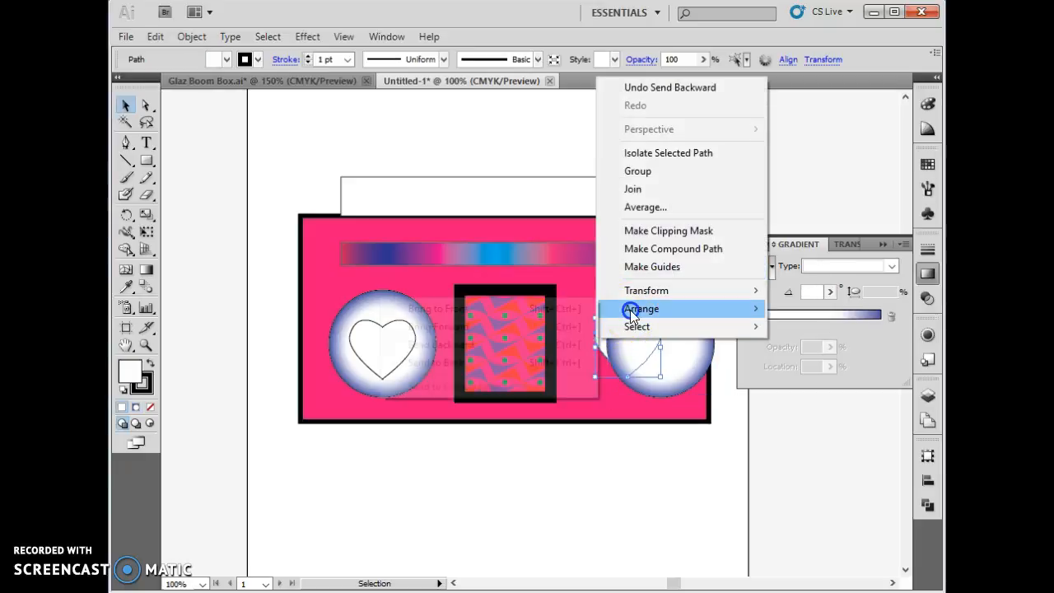
{"action": "mouse_move", "coordinate": [628, 308]}
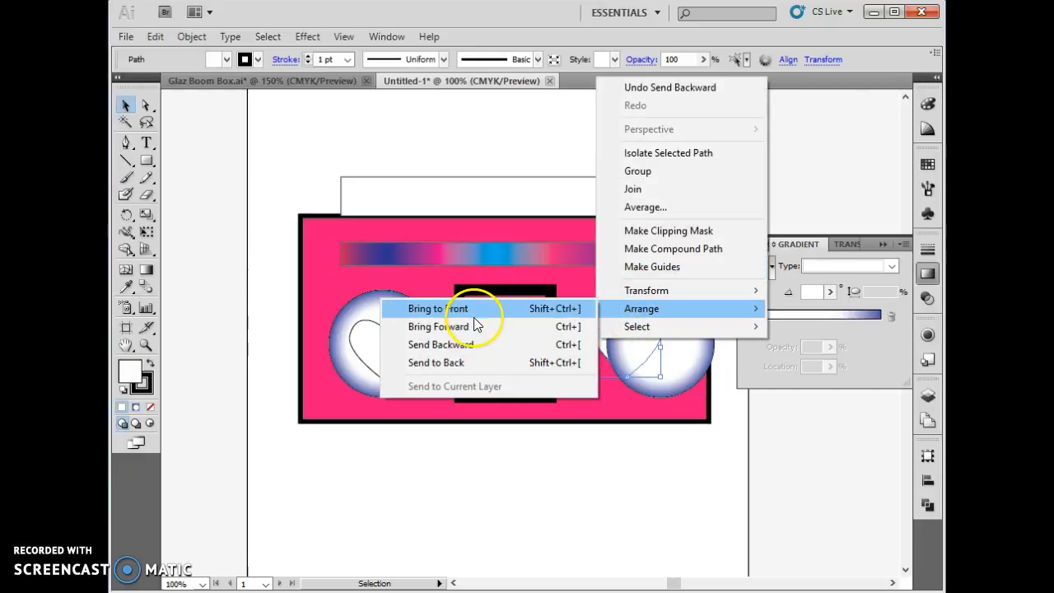
{"action": "left_click", "coordinate": [473, 310]}
- Centre the right speaker's gradient circle and heart on each other and nudge both slightly to the right
{"action": "left_click", "coordinate": [626, 345]}
{"action": "left_click_drag", "start_coordinate": [625, 346], "coordinate": [622, 312]}
{"action": "left_click", "coordinate": [656, 301], "text": "shift"}
{"action": "key", "text": "Right"}
{"action": "key", "text": "Right"}
{"action": "key", "text": "Right"}
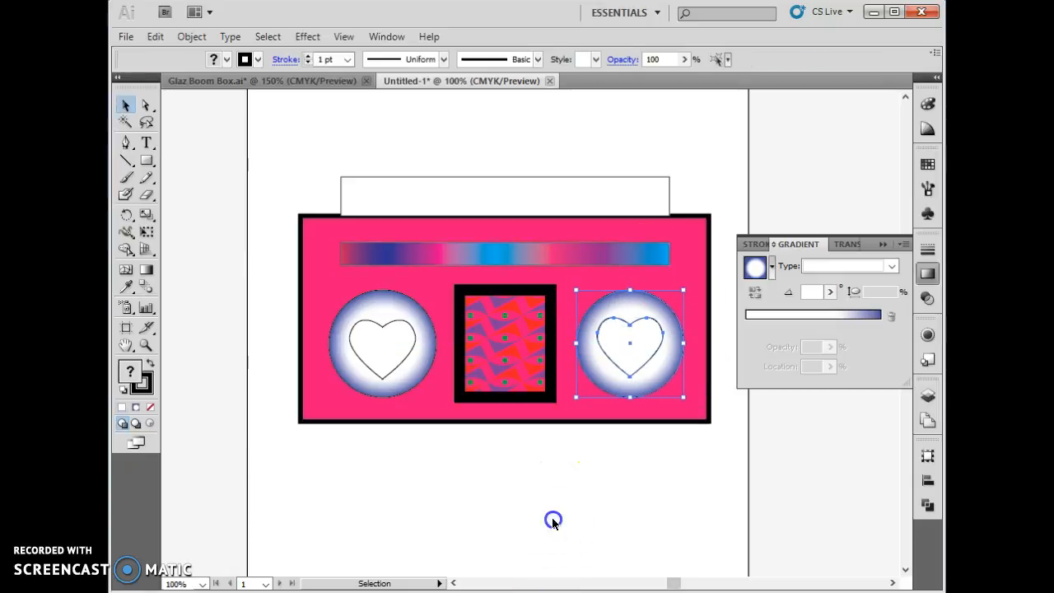
{"action": "left_click", "coordinate": [552, 520]}
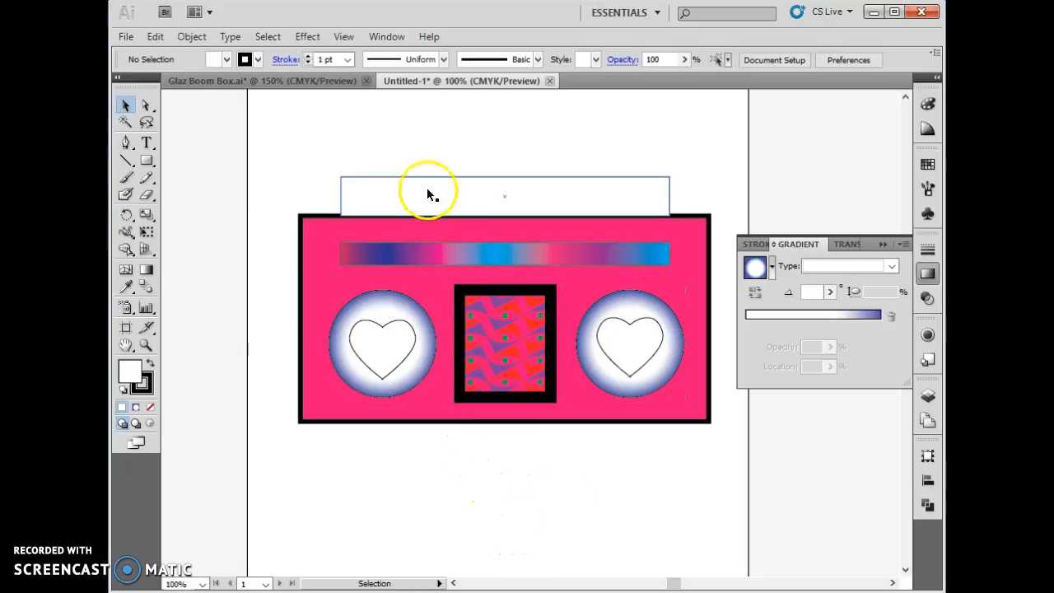
- Nudge the handle rectangle slightly upward and fill it with black
{"action": "left_click", "coordinate": [396, 338]}
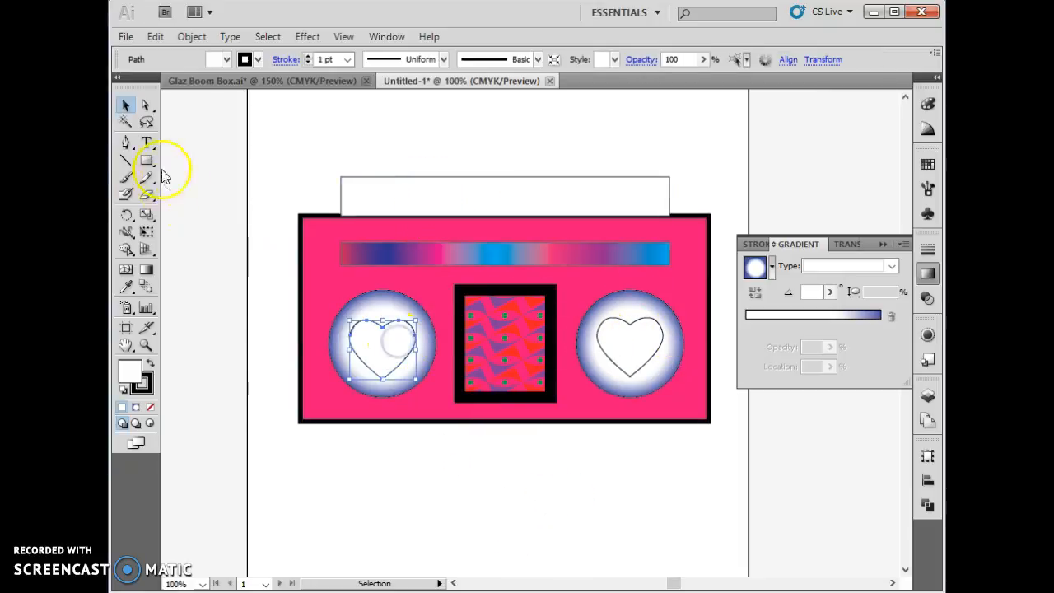
{"action": "left_click", "coordinate": [519, 192]}
{"action": "key", "text": "Up"}
{"action": "key", "text": "Up"}
{"action": "key", "text": "Up"}
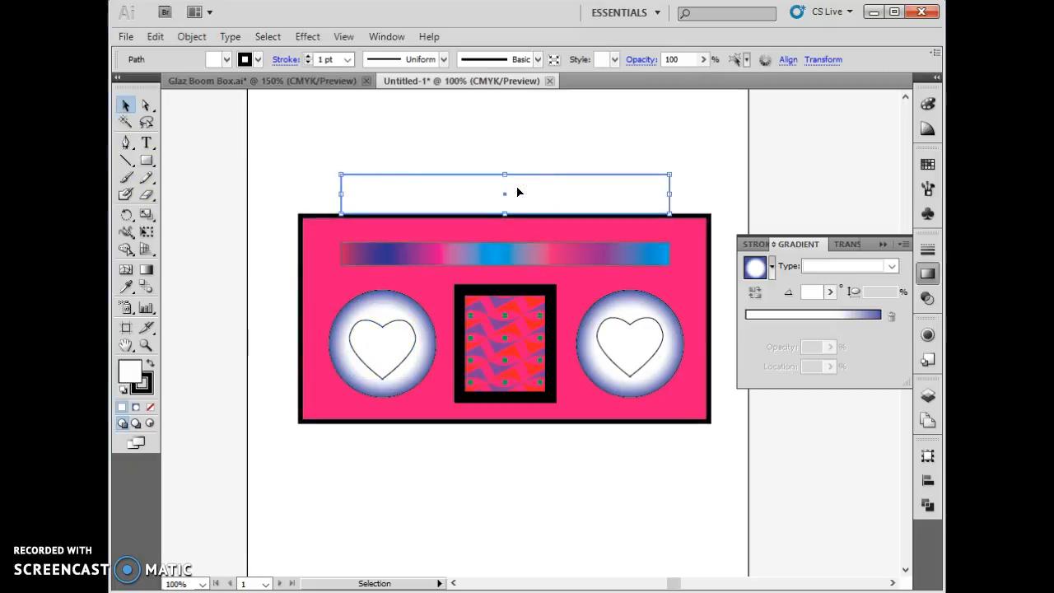
{"action": "left_click", "coordinate": [222, 59]}
{"action": "left_click", "coordinate": [125, 121]}
{"action": "left_click", "coordinate": [355, 123]}
{"action": "left_click", "coordinate": [621, 539]}
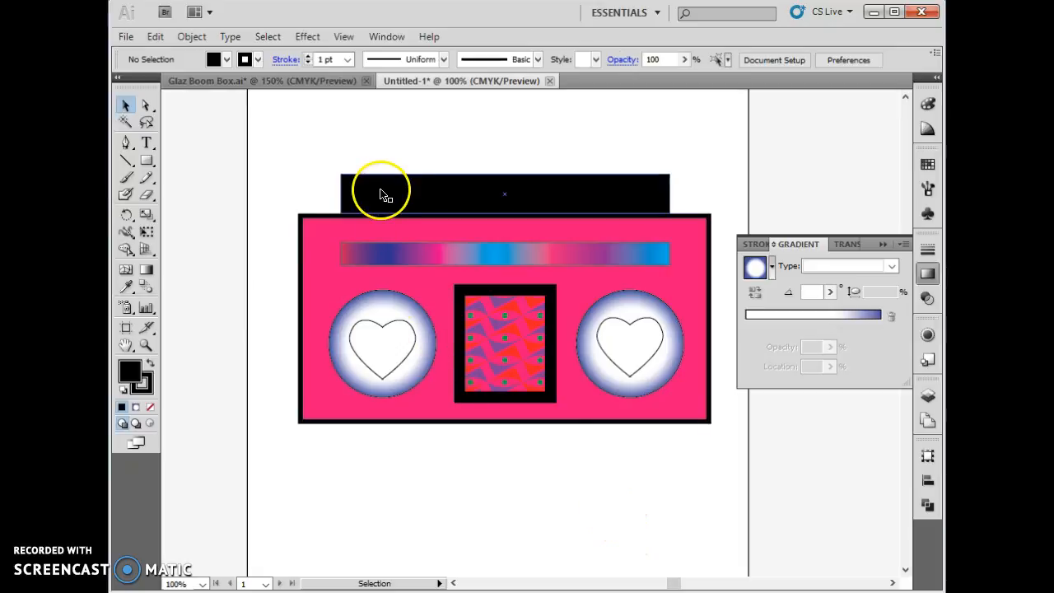
- Draw a long, narrow rectangle inside the lower half of the black handle, leaving a margin at both ends
{"action": "left_click", "coordinate": [148, 161]}
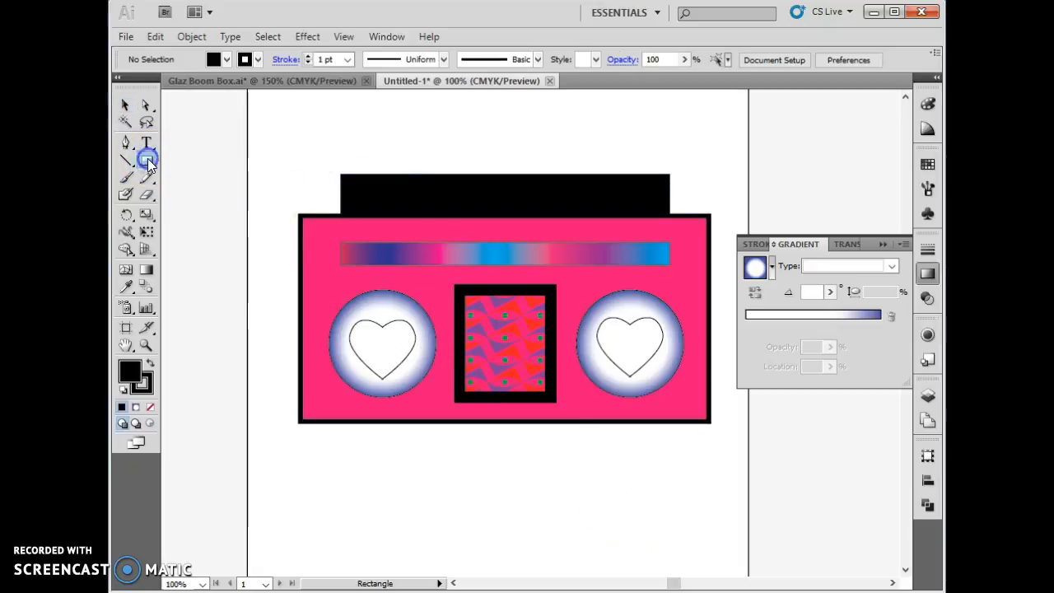
{"action": "left_click_drag", "start_coordinate": [364, 194], "coordinate": [646, 211]}
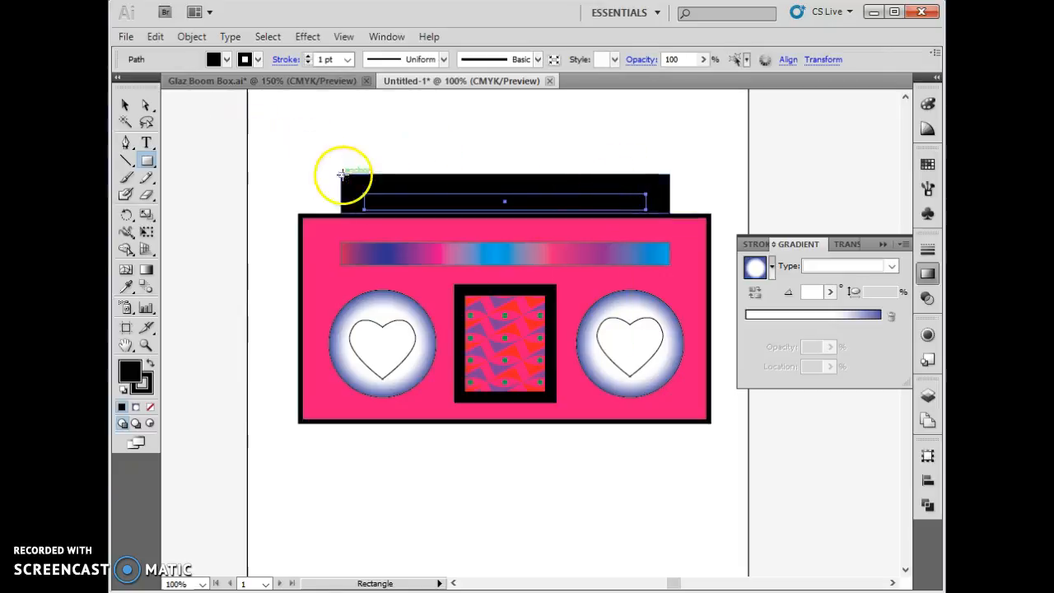
{"action": "key", "text": "v"}
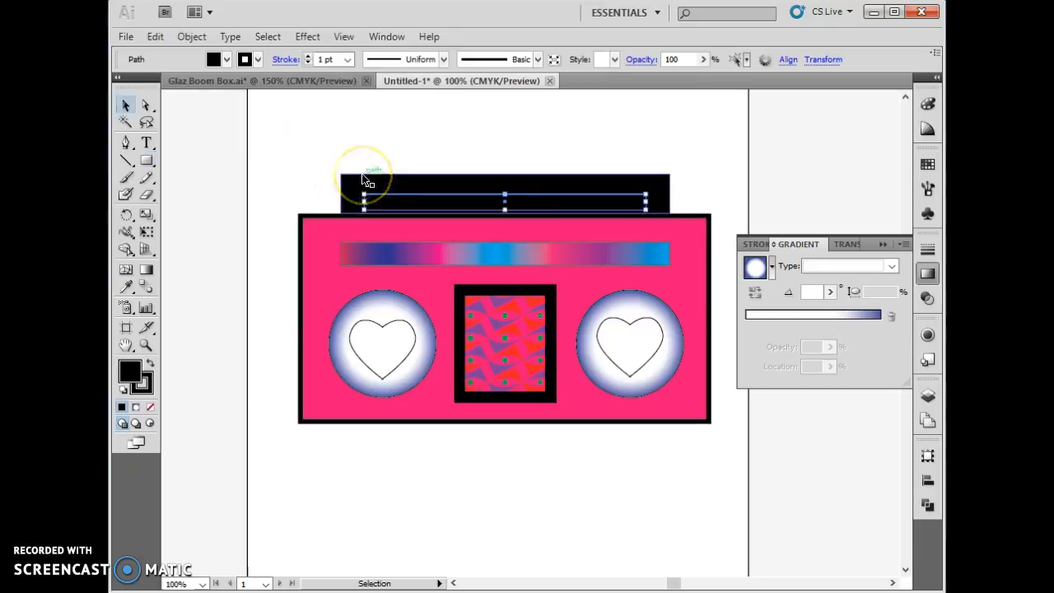
- Cut the narrow rectangle out of the black handle with the Pathfinder's Minus Front shape mode
{"action": "left_click", "coordinate": [362, 175], "text": "shift"}
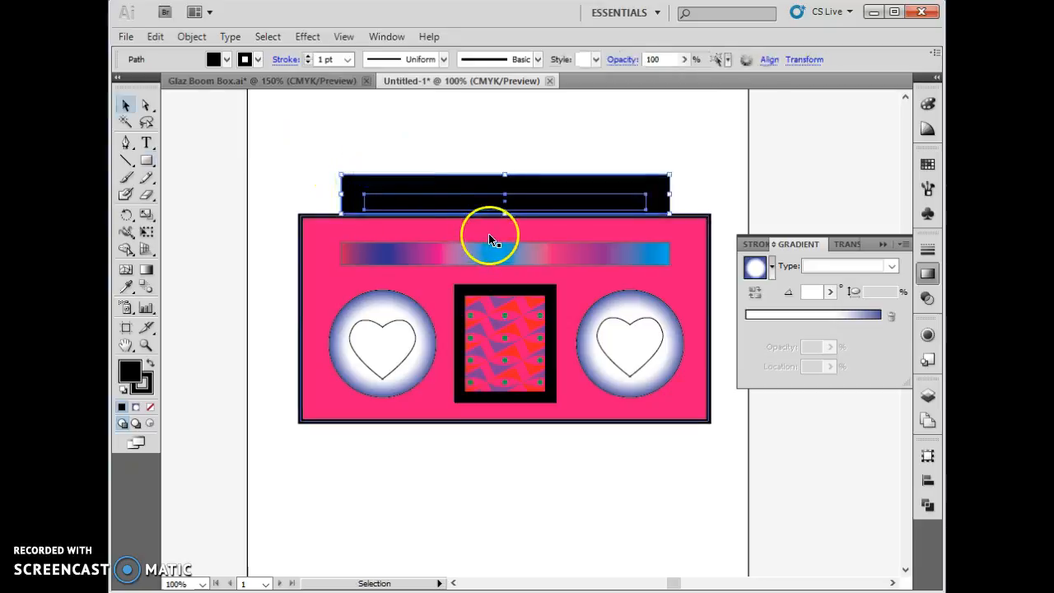
{"action": "left_click", "coordinate": [387, 36]}
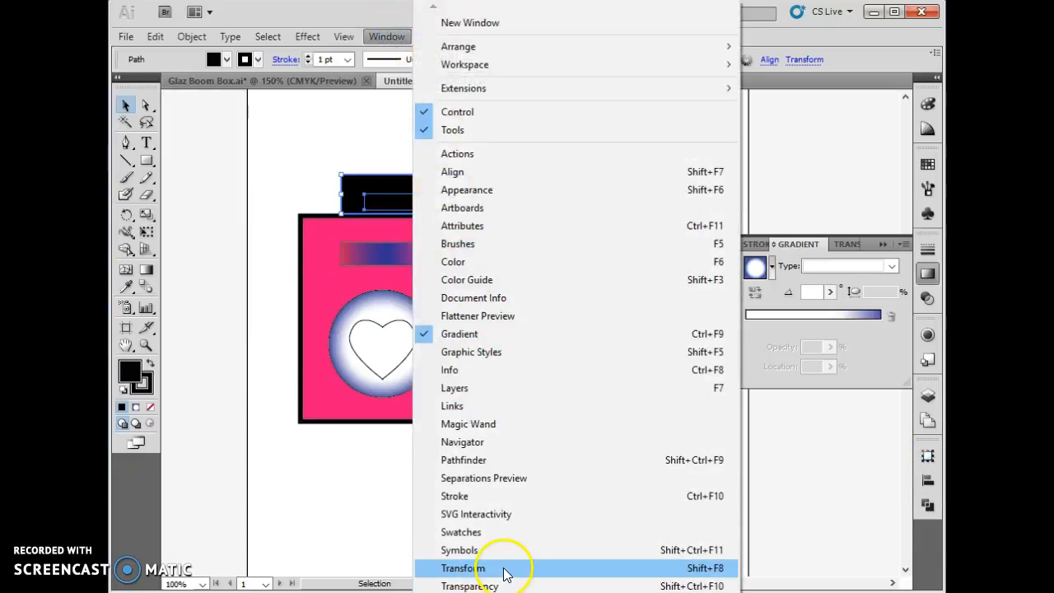
{"action": "left_click", "coordinate": [927, 454]}
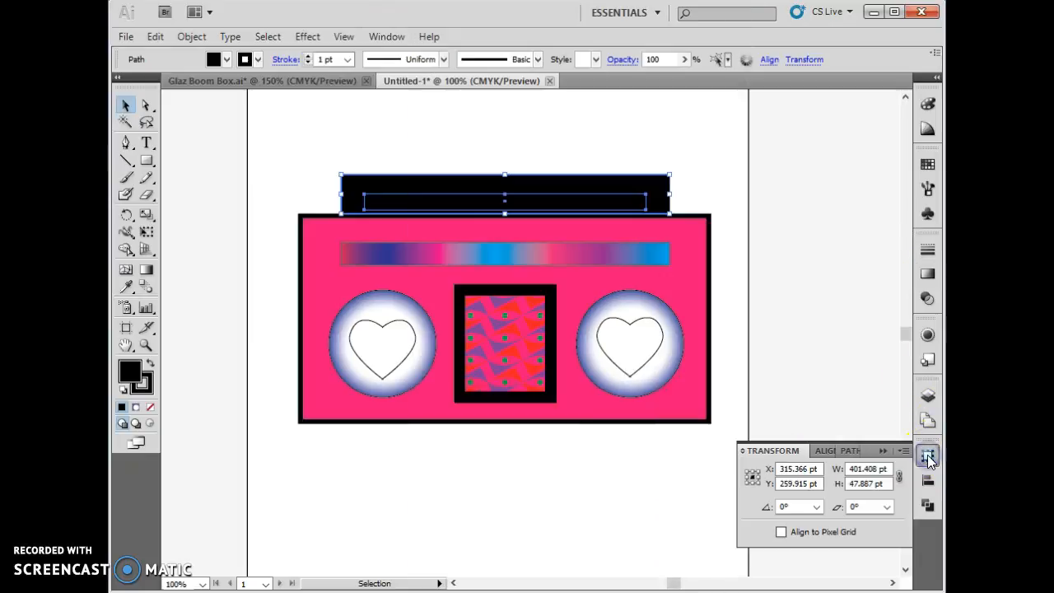
{"action": "left_click", "coordinate": [848, 450]}
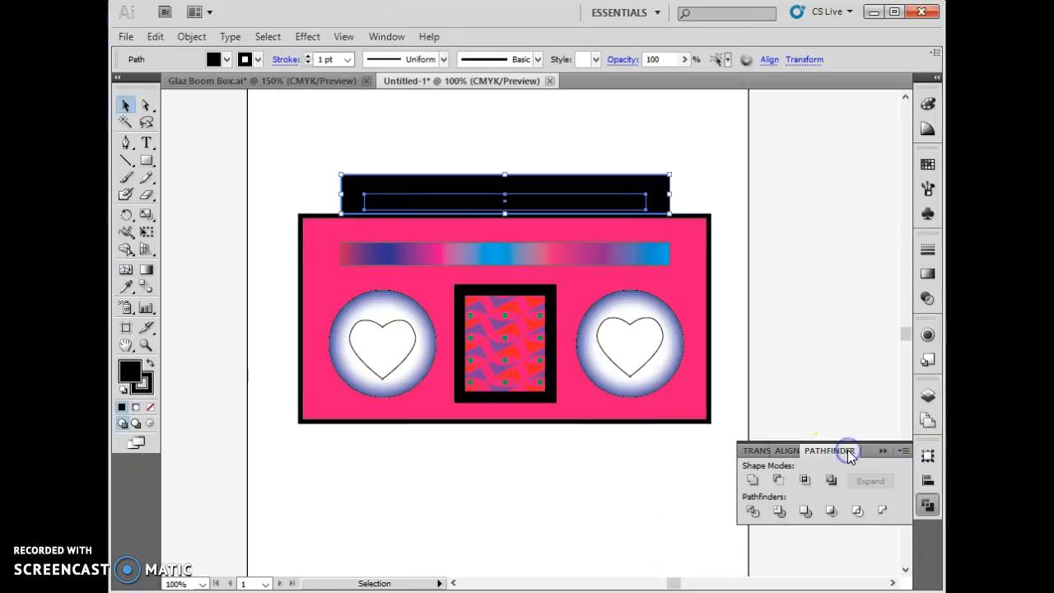
{"action": "left_click", "coordinate": [778, 482]}
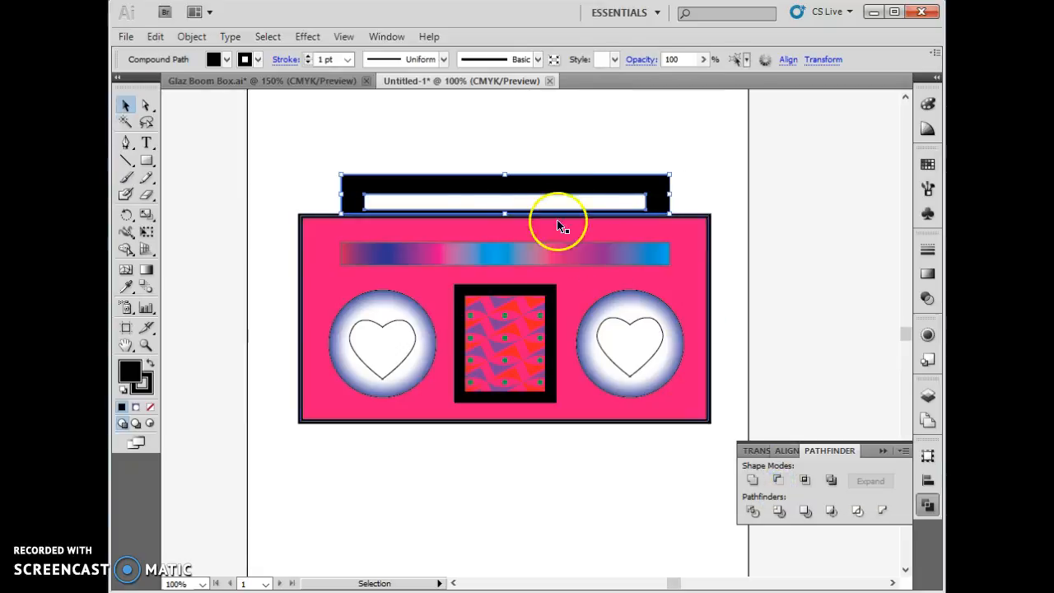
- Move the cut-out handle up off the boom box, set it back on the body's top edge and deselect it
{"action": "left_click", "coordinate": [805, 219]}
{"action": "left_click", "coordinate": [641, 183]}
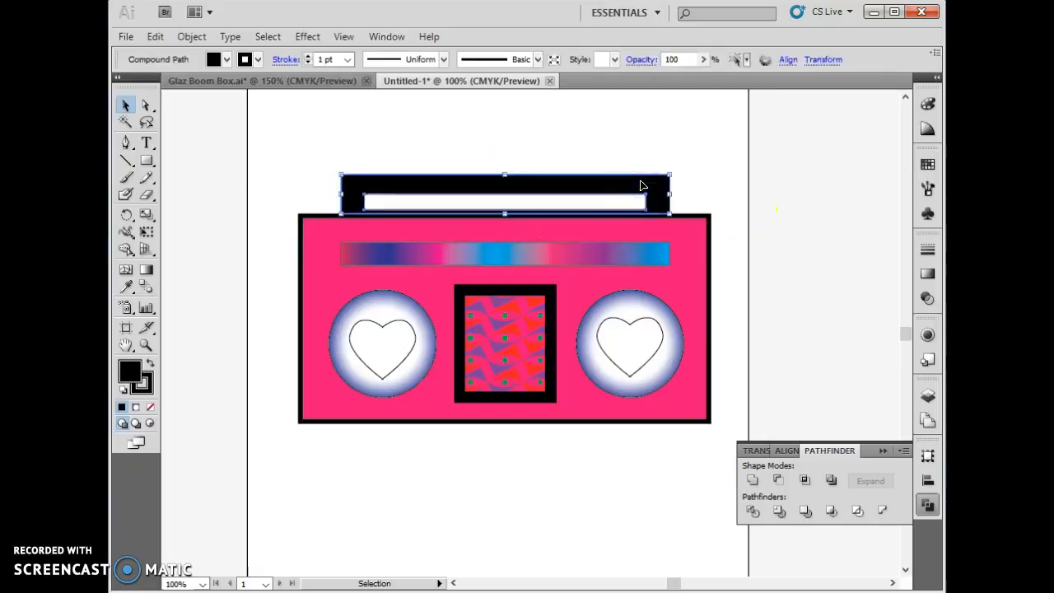
{"action": "mouse_move", "coordinate": [503, 175]}
{"action": "left_mouse_down"}
{"action": "mouse_move", "coordinate": [517, 132]}
{"action": "mouse_move", "coordinate": [519, 173]}
{"action": "left_mouse_up"}
{"action": "left_click", "coordinate": [124, 104]}
{"action": "left_click_drag", "start_coordinate": [390, 185], "coordinate": [389, 132]}
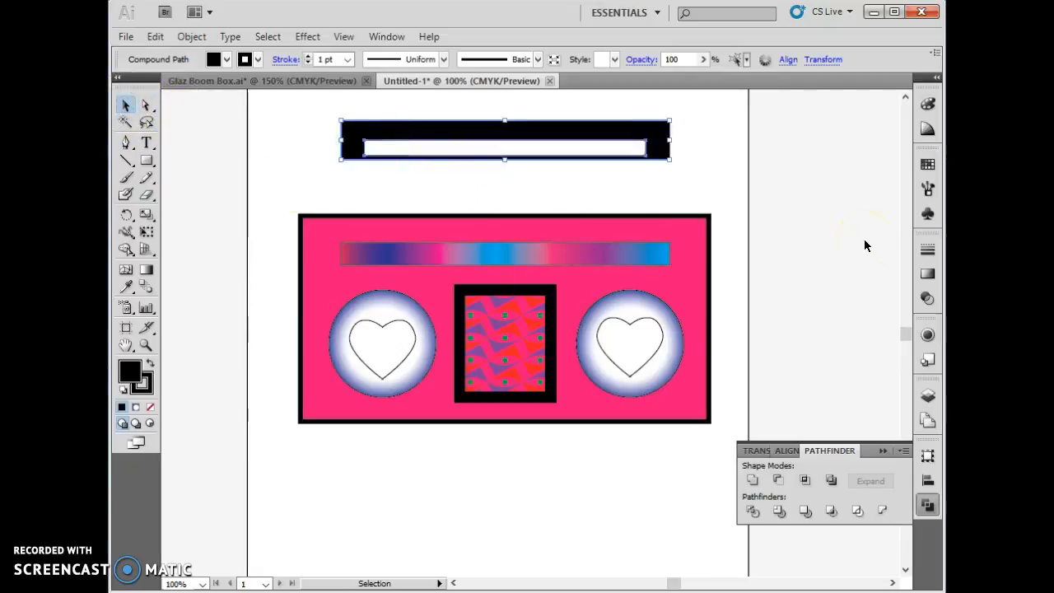
{"action": "left_click_drag", "start_coordinate": [522, 134], "coordinate": [521, 190]}
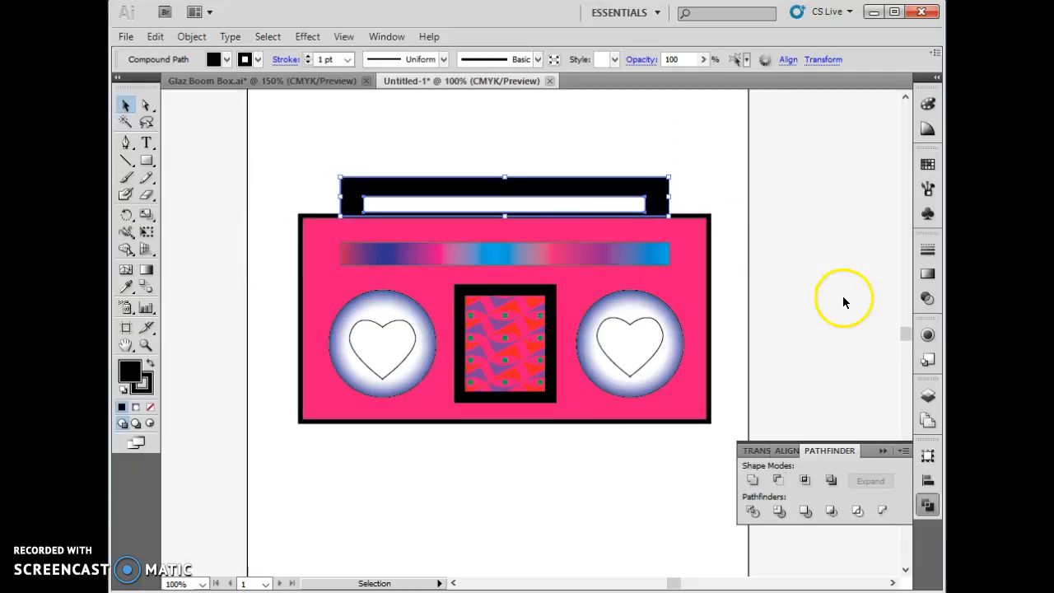
{"action": "left_click", "coordinate": [384, 524]}
- Add a wide text area below the boom box reading "kndkjfnskacfbsdk" and set the text size to 35 pt
{"action": "left_click", "coordinate": [148, 143]}
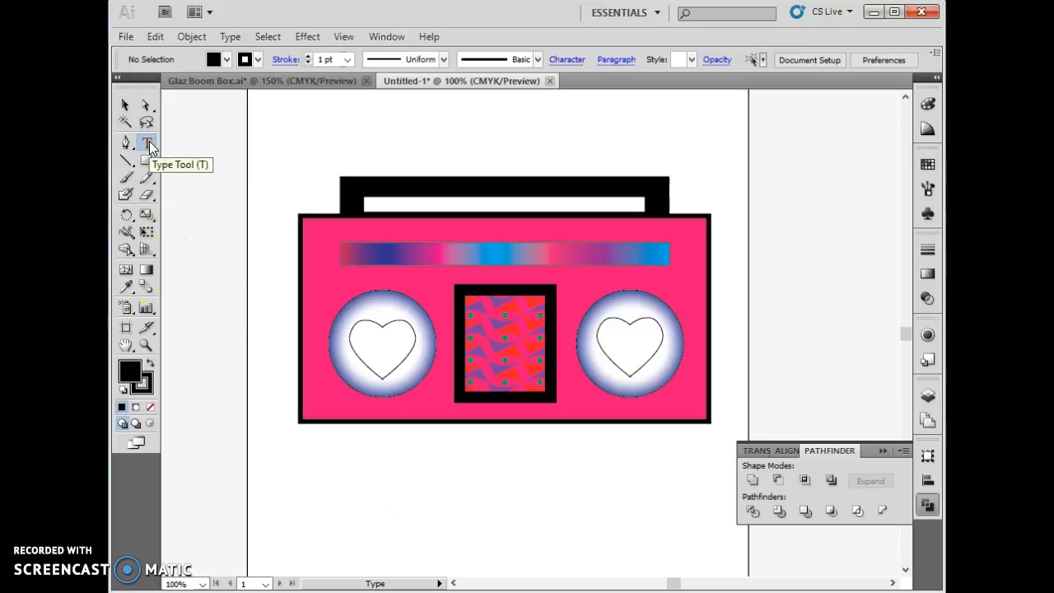
{"action": "left_click_drag", "start_coordinate": [295, 444], "coordinate": [715, 496]}
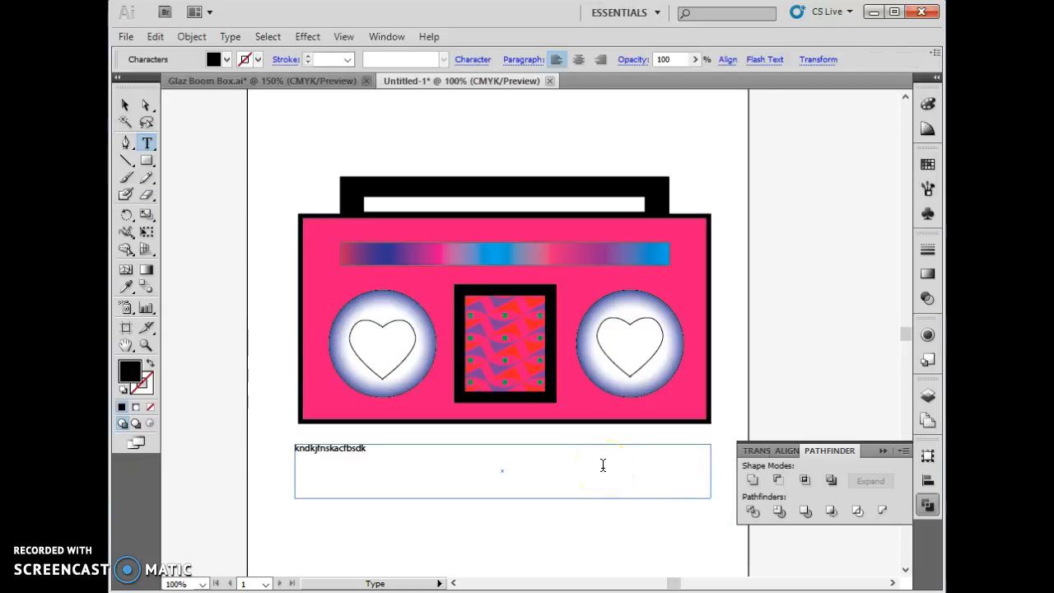
{"action": "left_click_drag", "start_coordinate": [384, 447], "coordinate": [264, 445]}
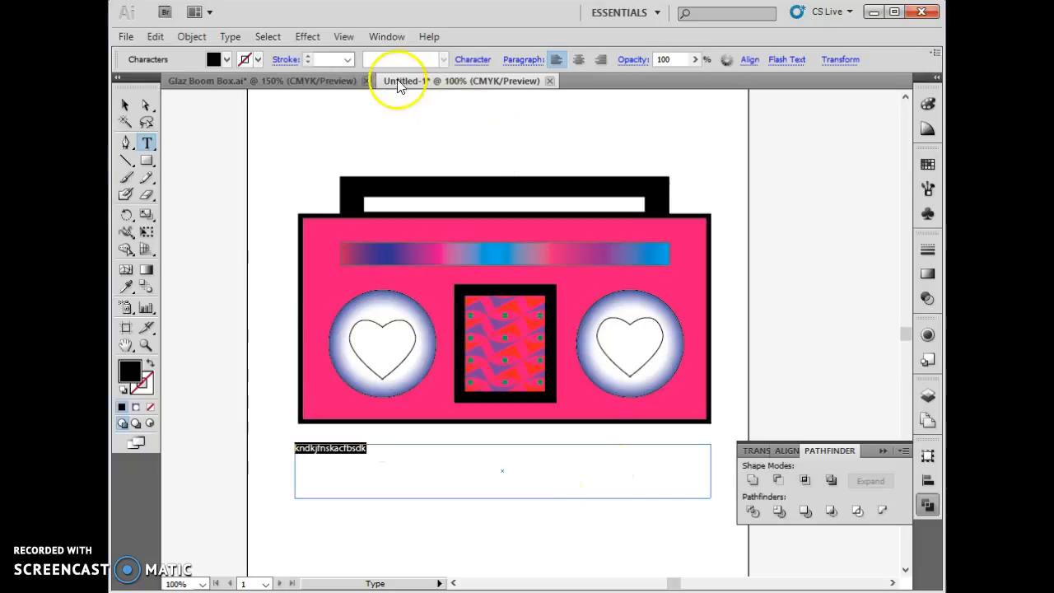
{"action": "left_click", "coordinate": [471, 61]}
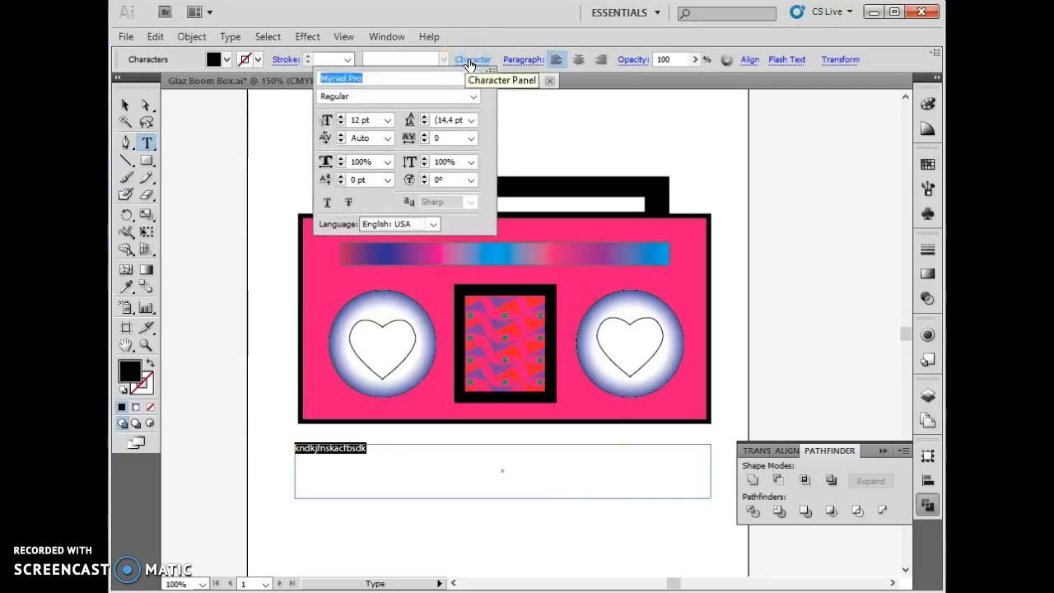
{"action": "left_click", "coordinate": [340, 117]}
{"action": "left_click", "coordinate": [341, 117]}
{"action": "left_click", "coordinate": [340, 117]}
{"action": "left_click", "coordinate": [340, 117]}
{"action": "left_click", "coordinate": [341, 116]}
{"action": "left_click", "coordinate": [340, 117]}
{"action": "left_click", "coordinate": [341, 116]}
{"action": "left_click", "coordinate": [340, 117]}
{"action": "left_click", "coordinate": [340, 117]}
{"action": "left_click", "coordinate": [341, 117]}
{"action": "left_click", "coordinate": [340, 117]}
{"action": "left_click", "coordinate": [341, 117]}
{"action": "left_click", "coordinate": [341, 117]}
{"action": "left_click", "coordinate": [341, 117]}
{"action": "left_click", "coordinate": [341, 117]}
{"action": "left_click", "coordinate": [341, 117]}
{"action": "left_click", "coordinate": [341, 117]}
{"action": "left_click", "coordinate": [341, 117]}
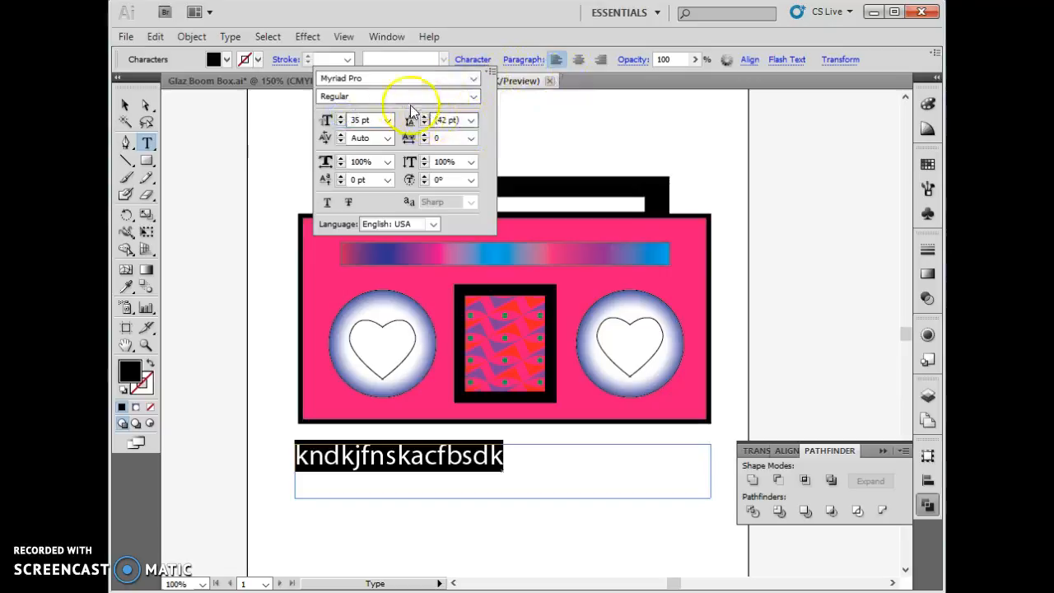
- Set the text's font to Neuropol and centre it within its text area
{"action": "left_click", "coordinate": [395, 78]}
{"action": "left_click", "coordinate": [472, 78]}
{"action": "left_click", "coordinate": [442, 112]}
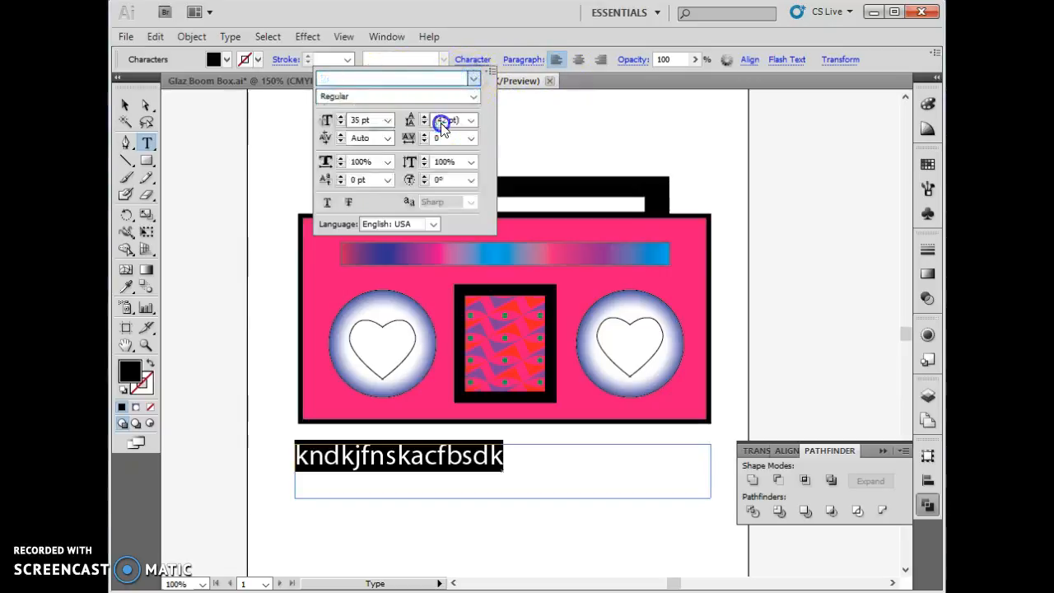
{"action": "left_click", "coordinate": [579, 65]}
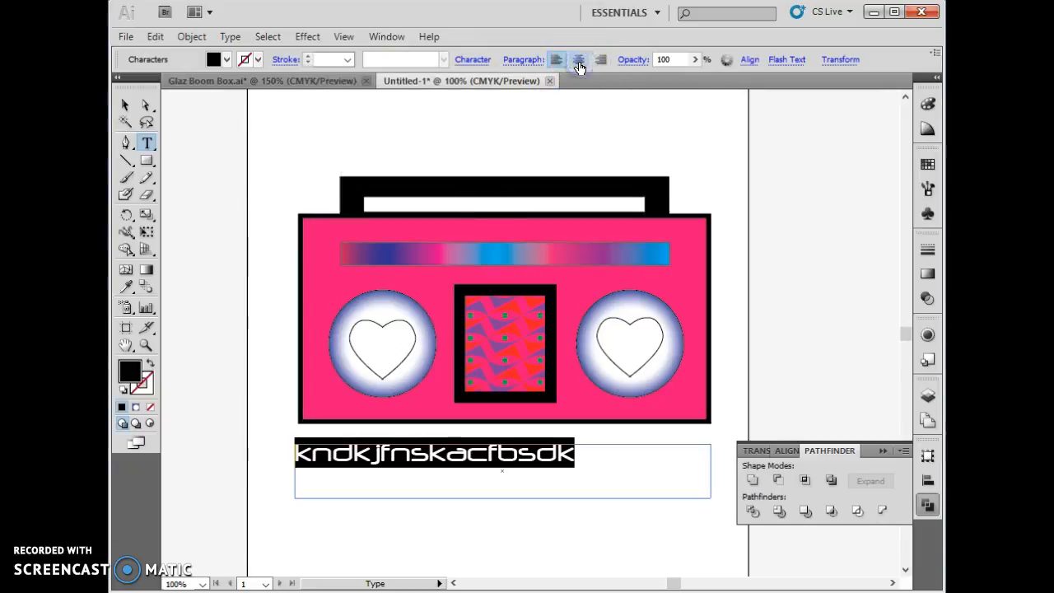
{"action": "left_click", "coordinate": [580, 65]}
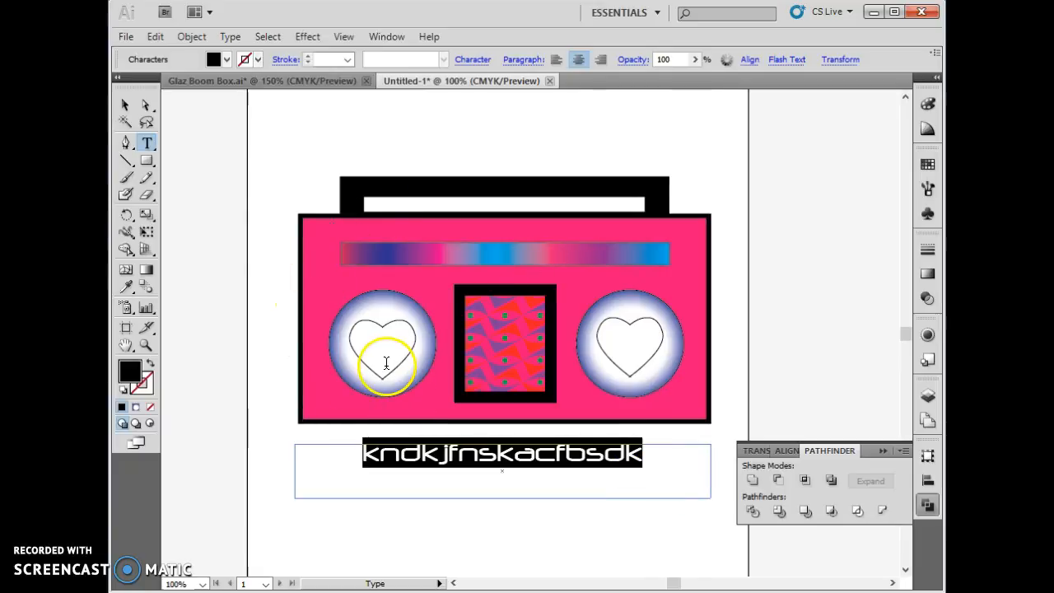
- Fill the left speaker's heart with the solid purple swatch
{"action": "left_click", "coordinate": [126, 105]}
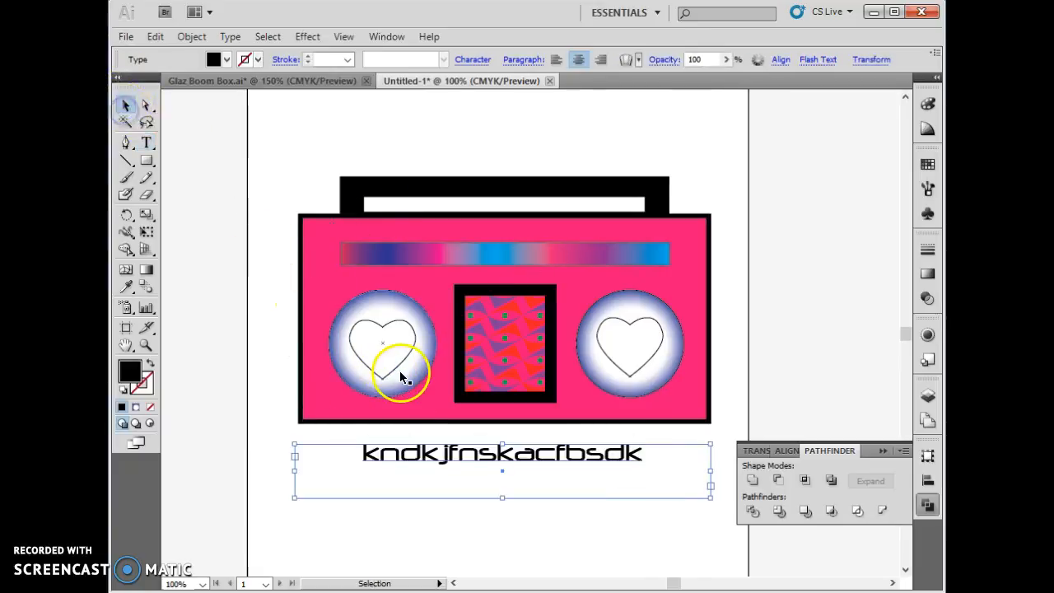
{"action": "left_click", "coordinate": [384, 354]}
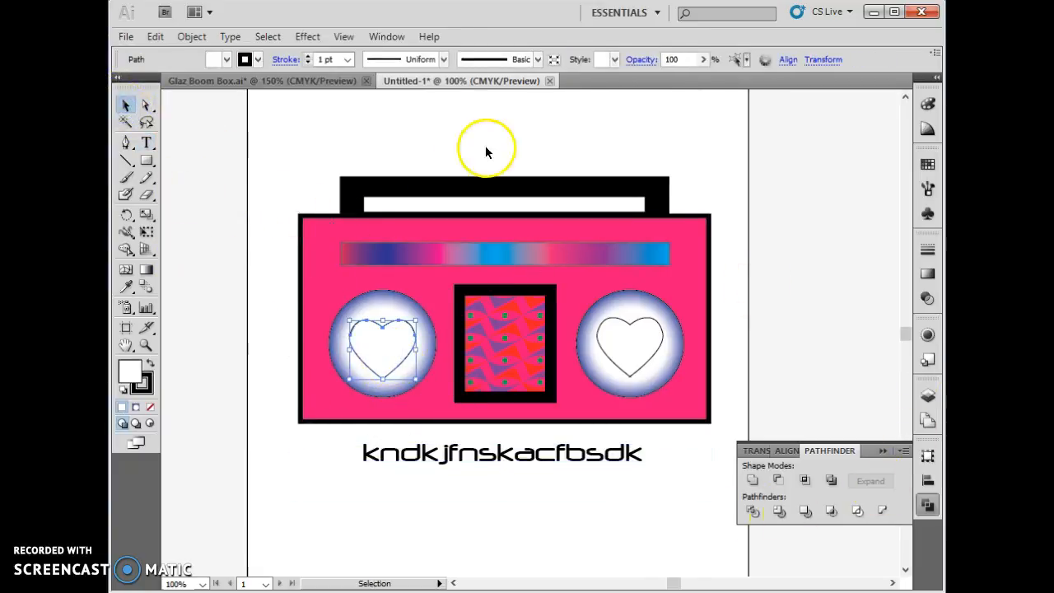
{"action": "left_click", "coordinate": [227, 60]}
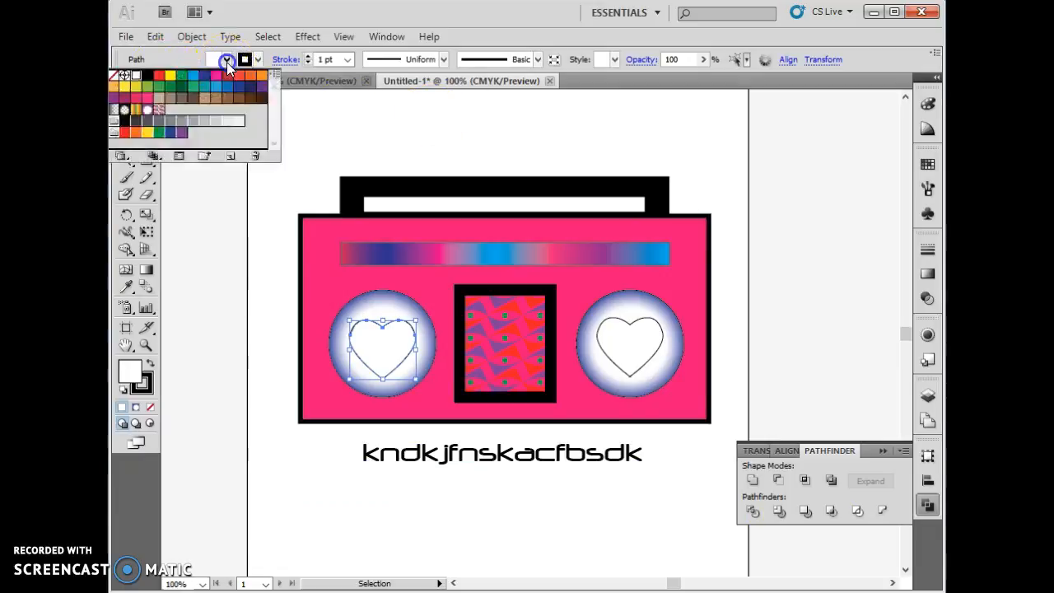
{"action": "left_click", "coordinate": [181, 131]}
- Fill the right speaker's heart with the same purple as the left one and leave isolation mode
{"action": "left_click", "coordinate": [639, 354]}
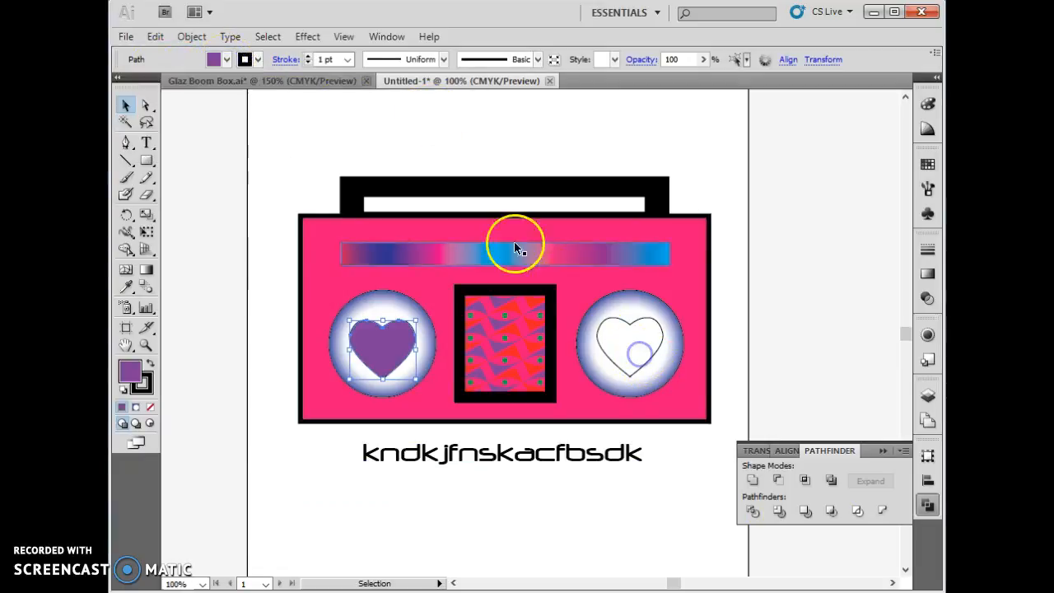
{"action": "left_click", "coordinate": [214, 59]}
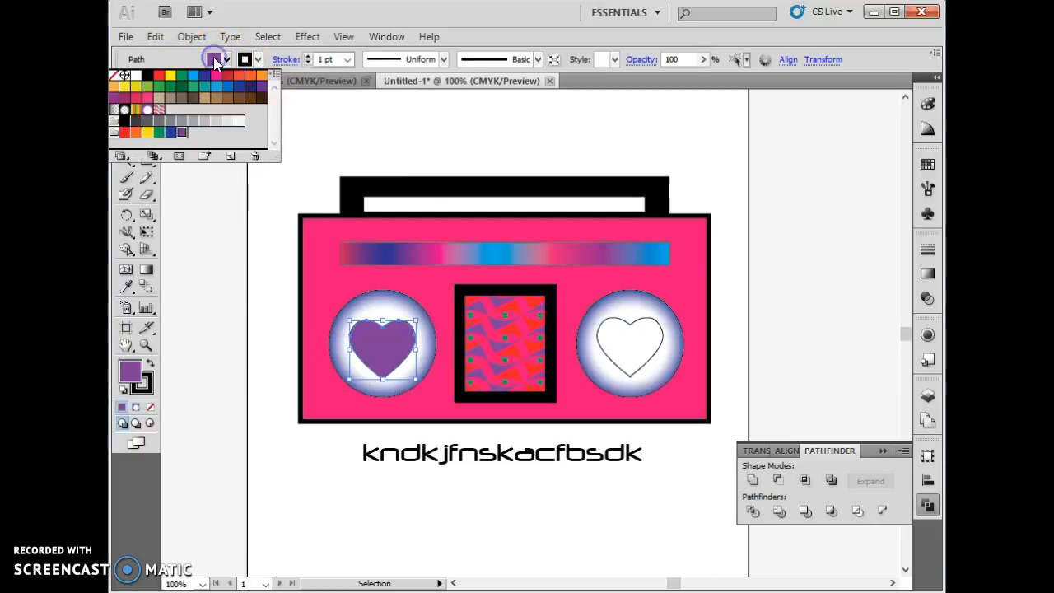
{"action": "left_click", "coordinate": [630, 345]}
{"action": "double_click", "coordinate": [630, 345]}
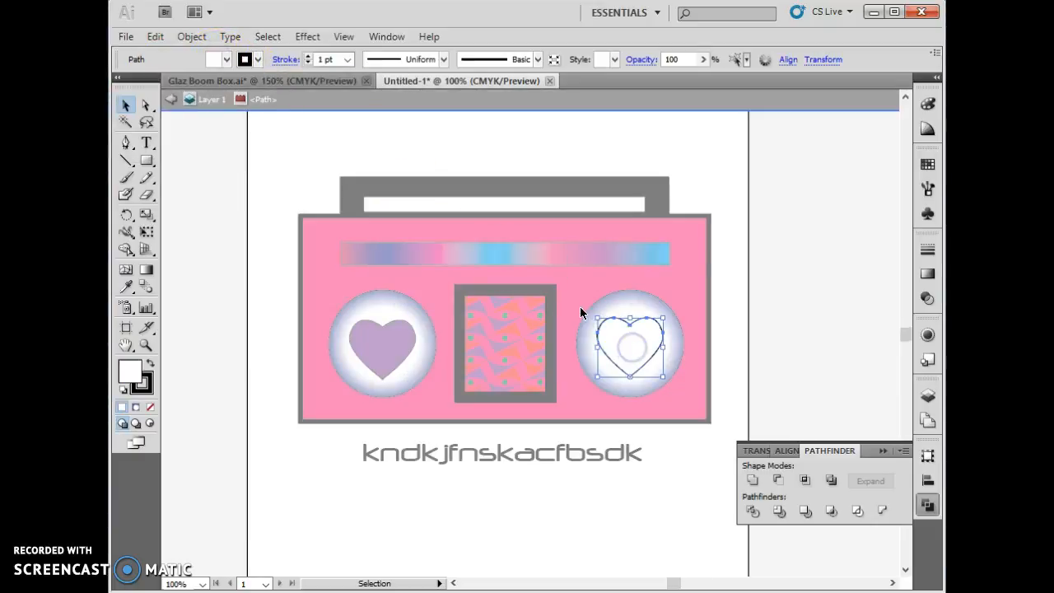
{"action": "left_click", "coordinate": [240, 60]}
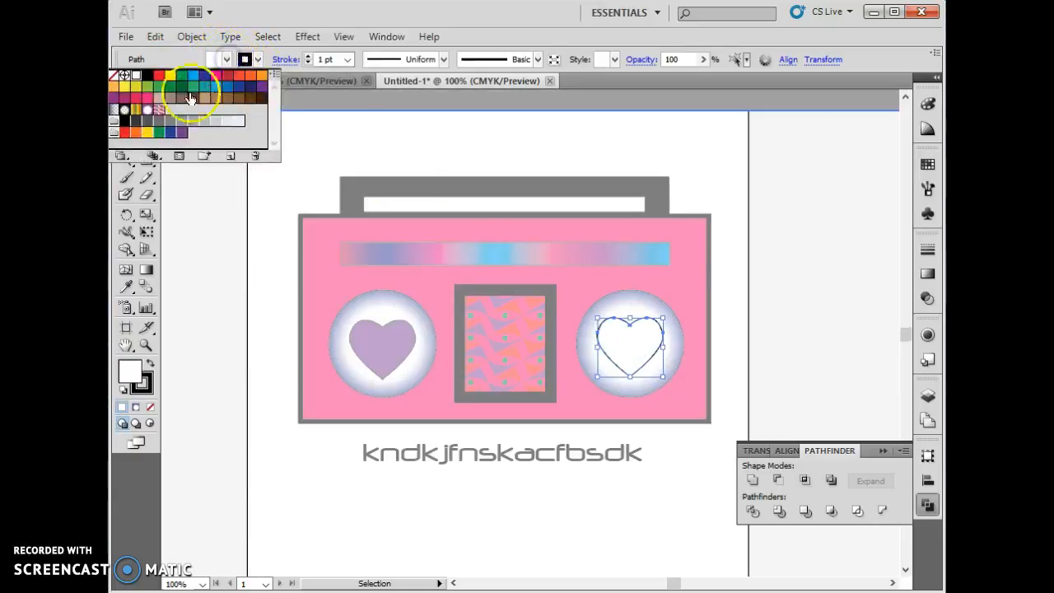
{"action": "left_click", "coordinate": [182, 131]}
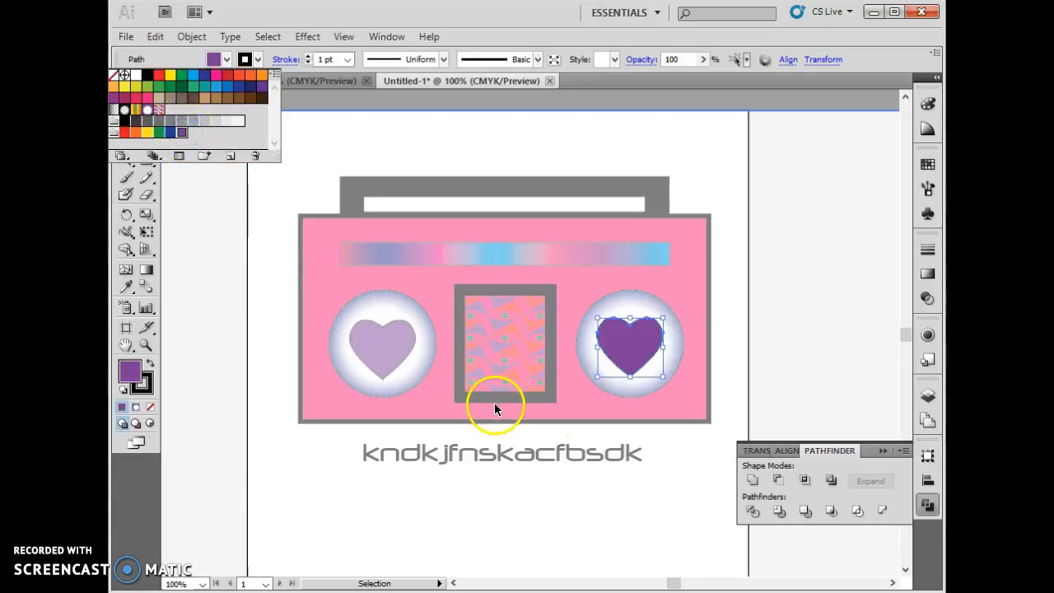
{"action": "left_click", "coordinate": [683, 454]}
{"action": "key", "text": "Return"}
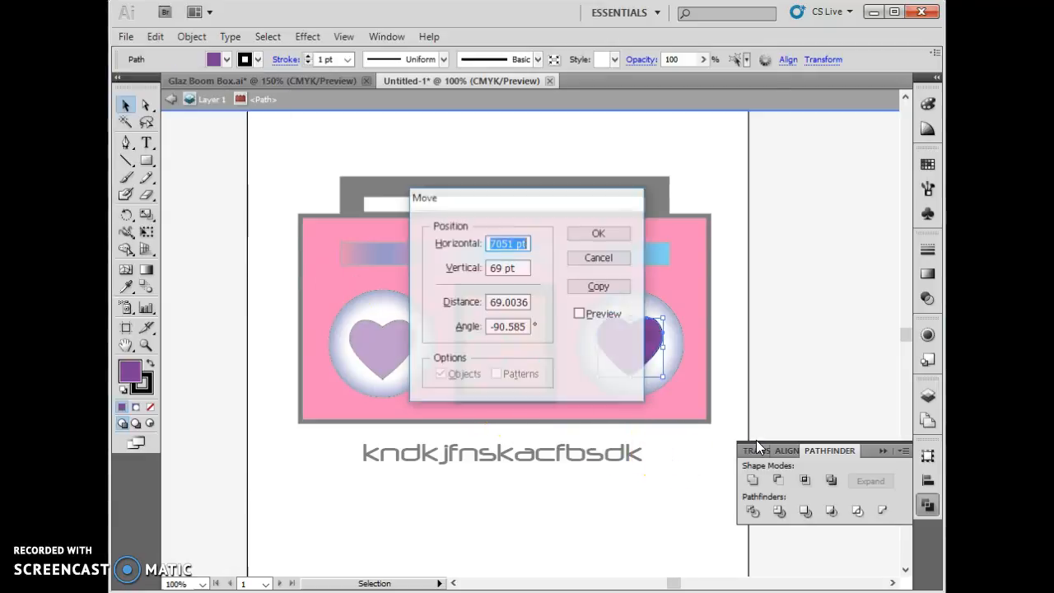
{"action": "left_click", "coordinate": [586, 256]}
{"action": "left_click", "coordinate": [780, 288]}
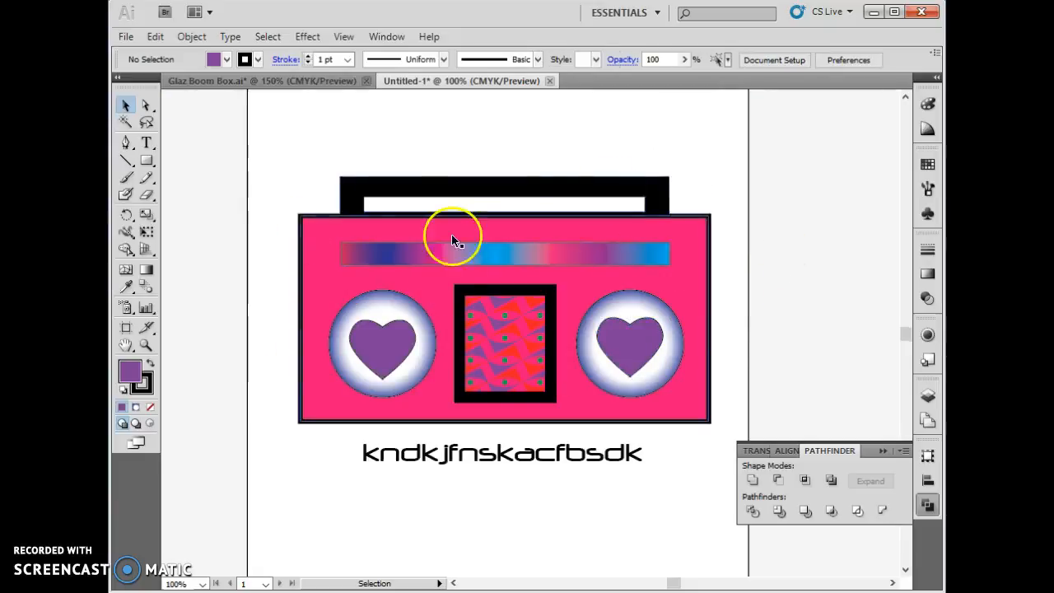
- Give the gradient strip a purple stroke (C=50 M=100 Y=0 K=0) with a weight of 10 pt
{"action": "left_click", "coordinate": [581, 255]}
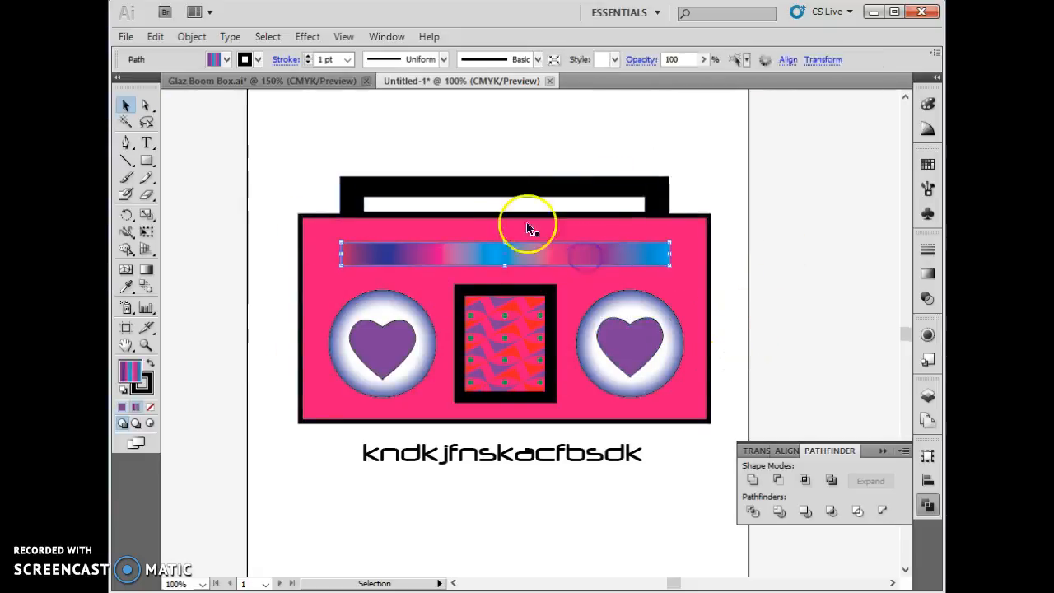
{"action": "left_click", "coordinate": [256, 60]}
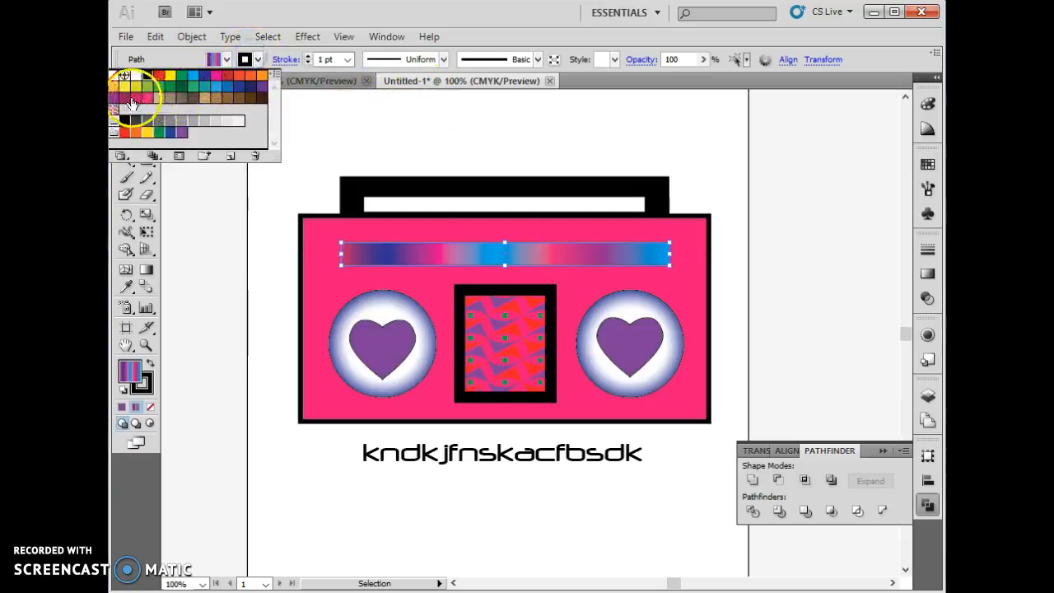
{"action": "left_click", "coordinate": [117, 100]}
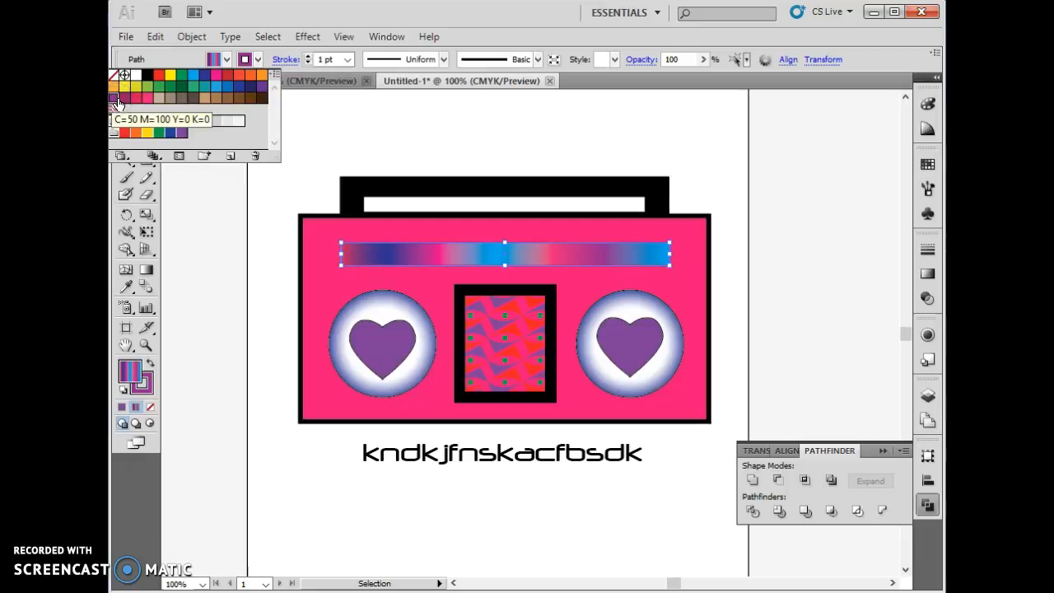
{"action": "left_click", "coordinate": [307, 60]}
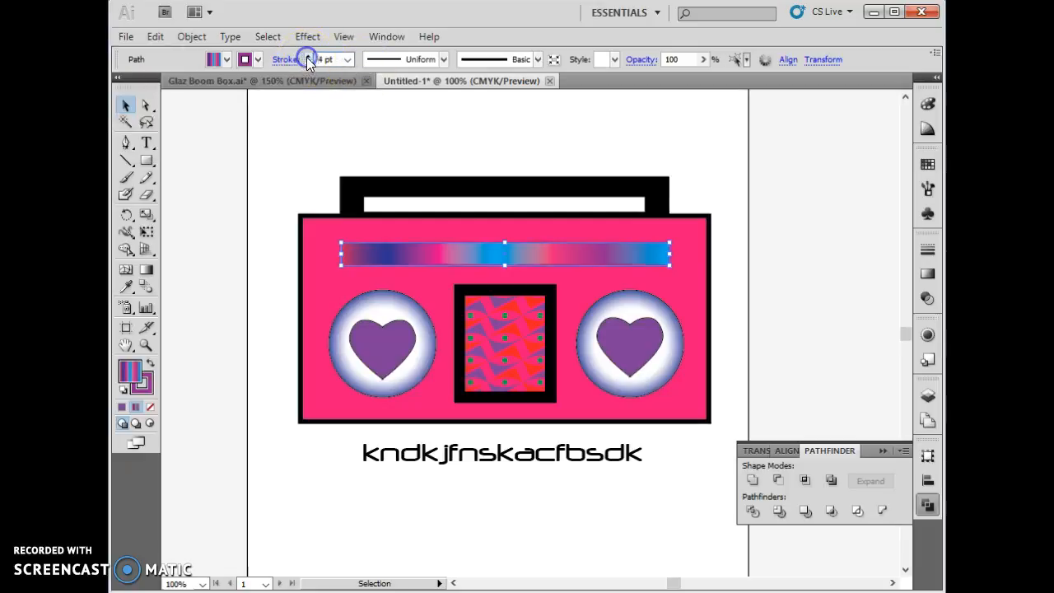
{"action": "left_click", "coordinate": [488, 520]}
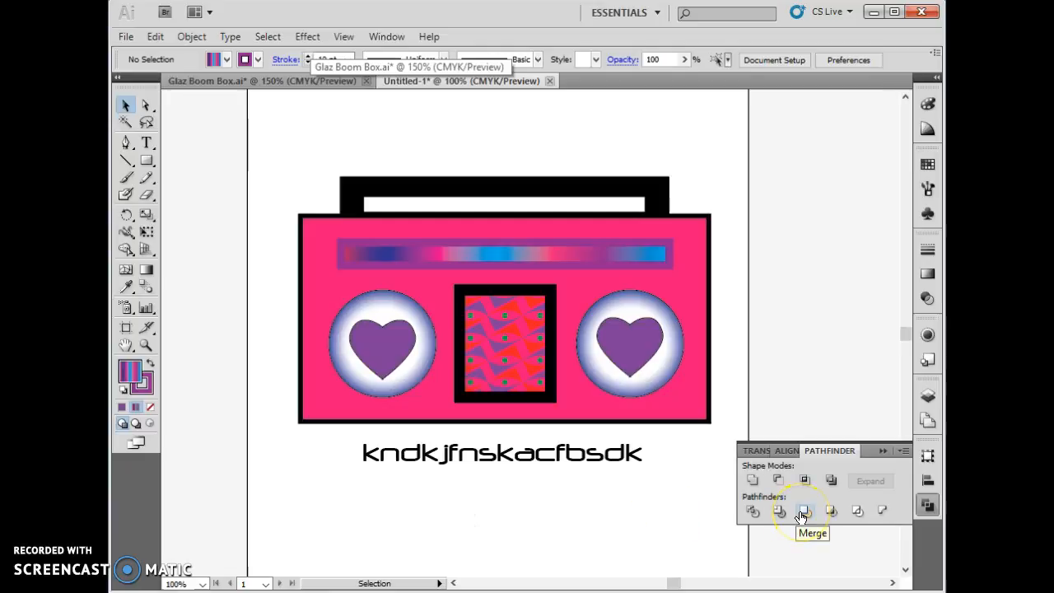